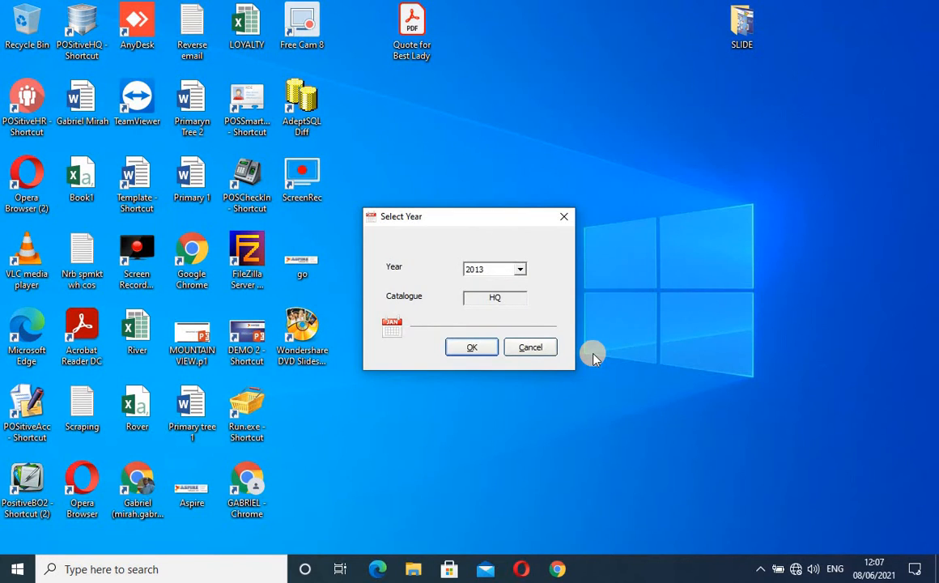
# Step: Start the accounting session for year 2013, maximize its window, and open the accounts setup tools
pyautogui.press('Return')
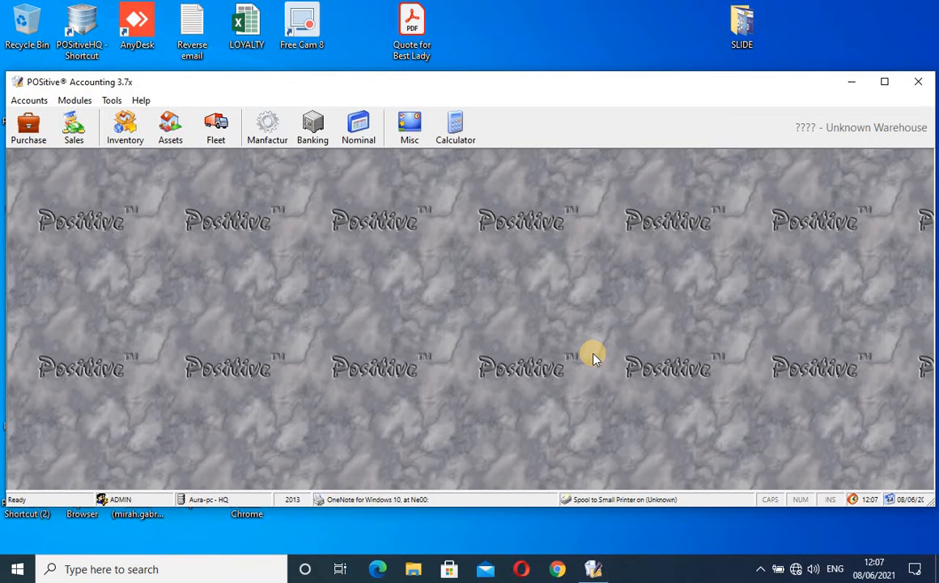
pyautogui.click(885, 82)
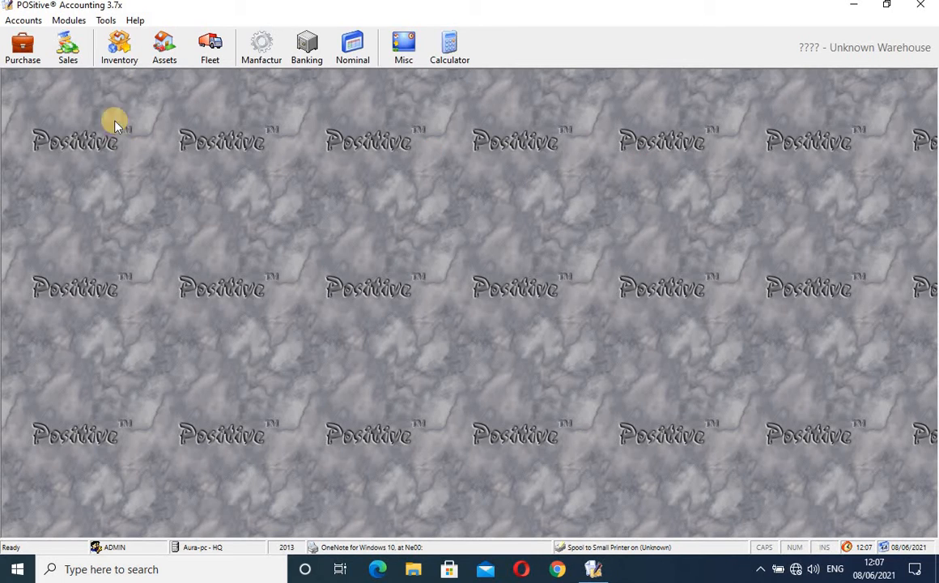
pyautogui.click(33, 24)
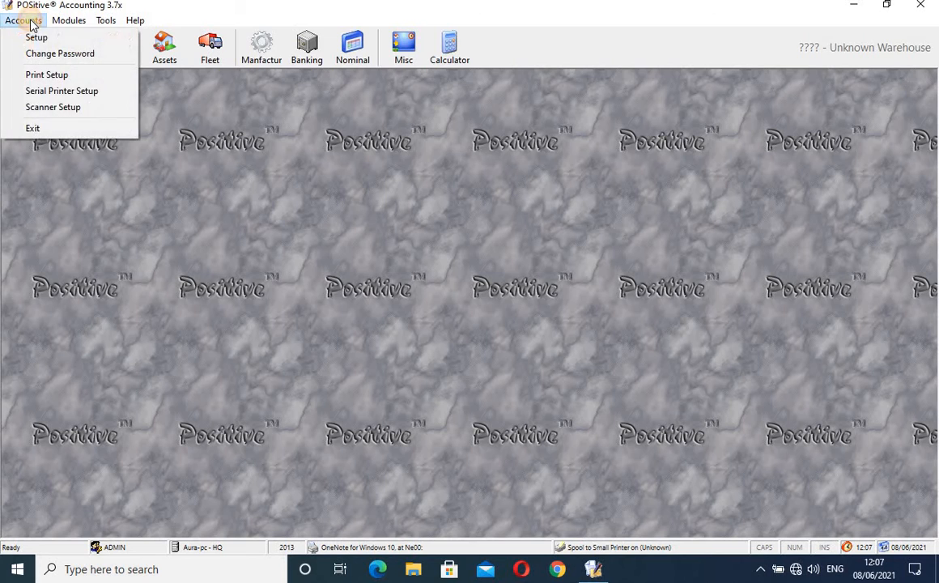
pyautogui.click(32, 35)
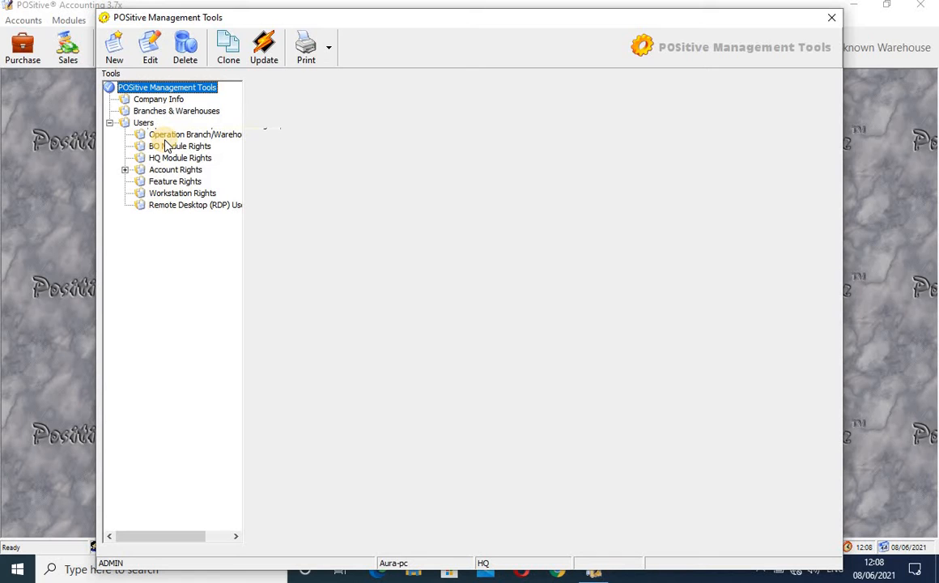
# Step: Review the user list, the company information, and the HQ branch's server and nominal account settings
pyautogui.click(145, 123)
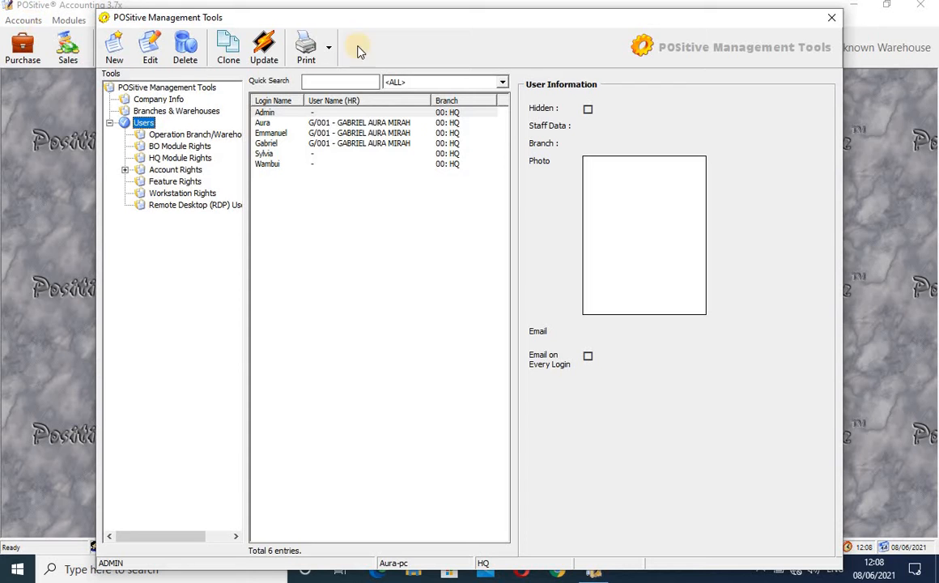
pyautogui.click(172, 99)
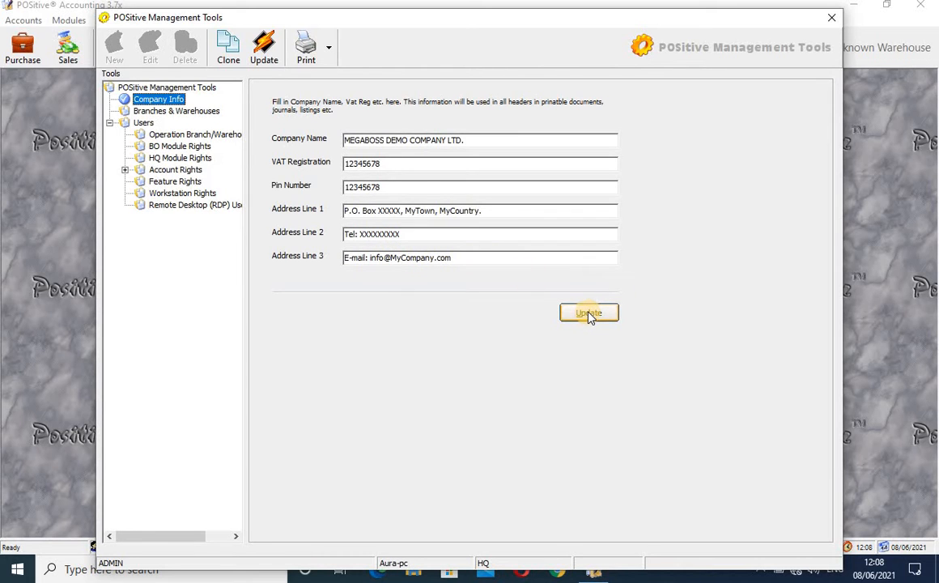
pyautogui.click(204, 115)
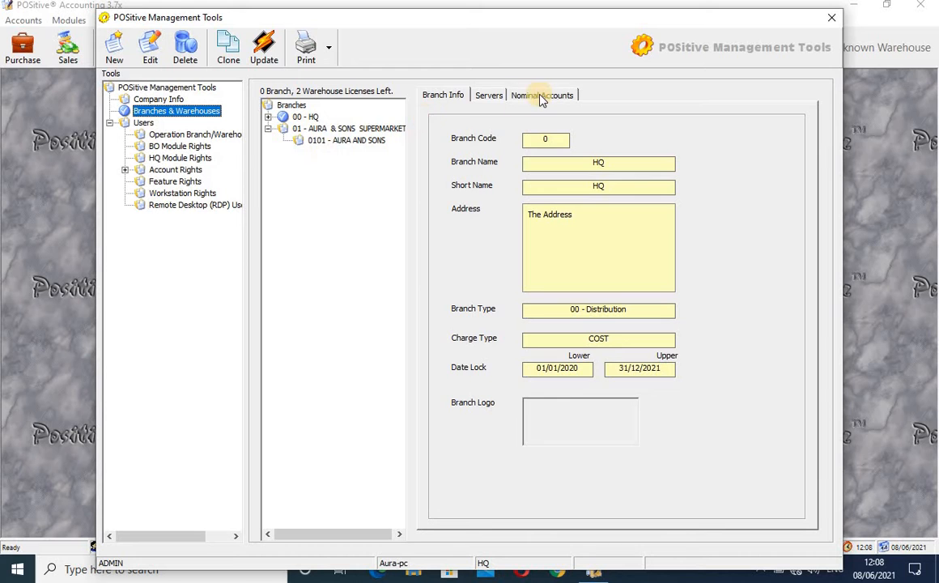
pyautogui.click(489, 95)
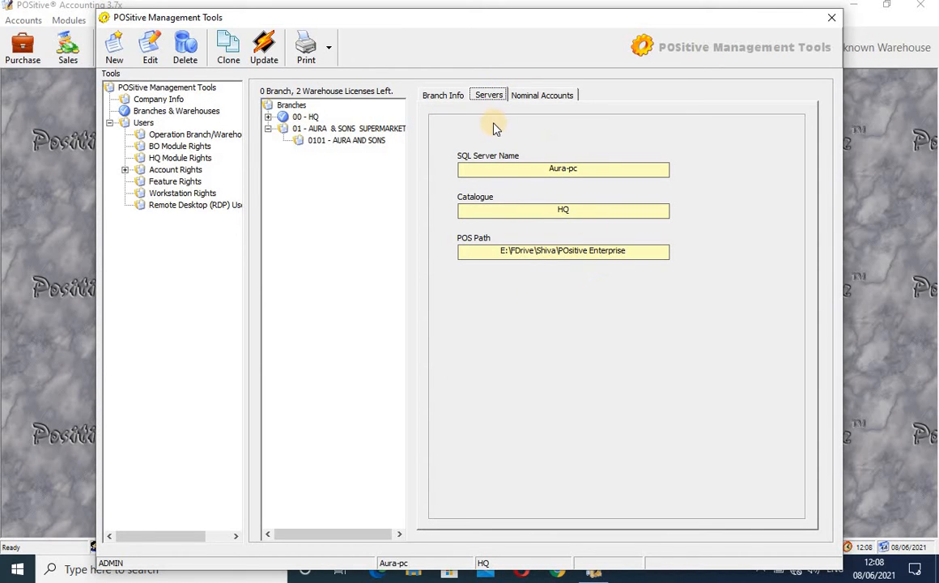
pyautogui.click(539, 95)
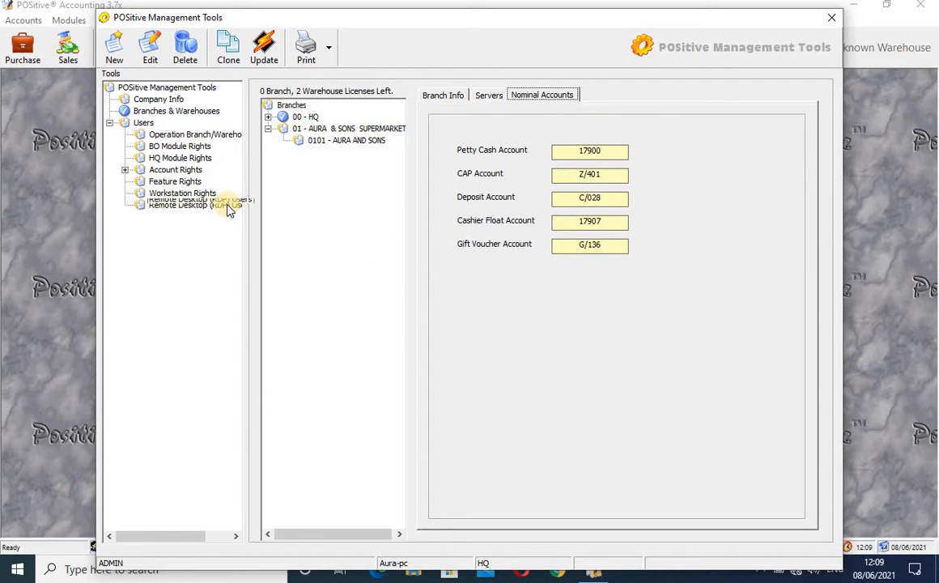
# Step: Start adding a new user and enable password expiry every 30 days
pyautogui.click(144, 123)
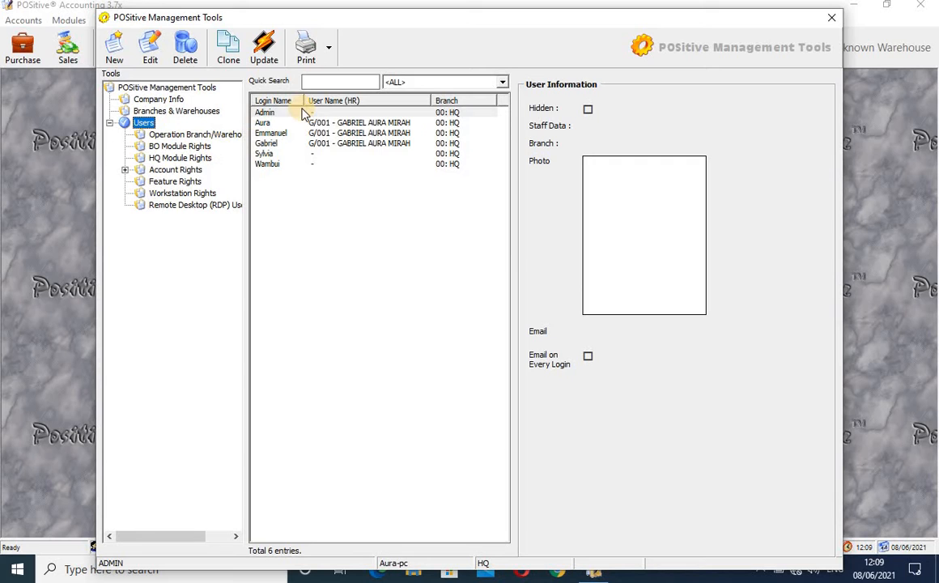
pyautogui.click(299, 114)
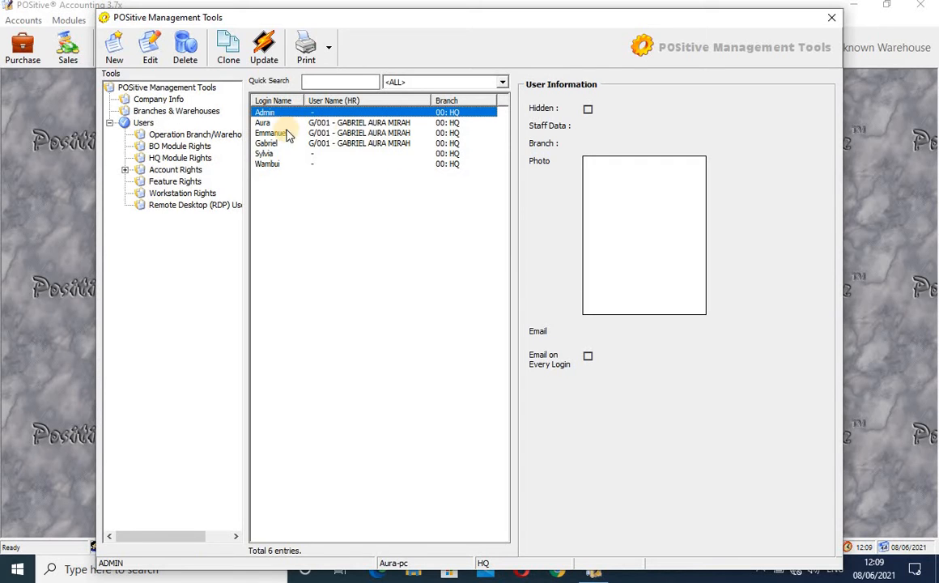
pyautogui.click(116, 53)
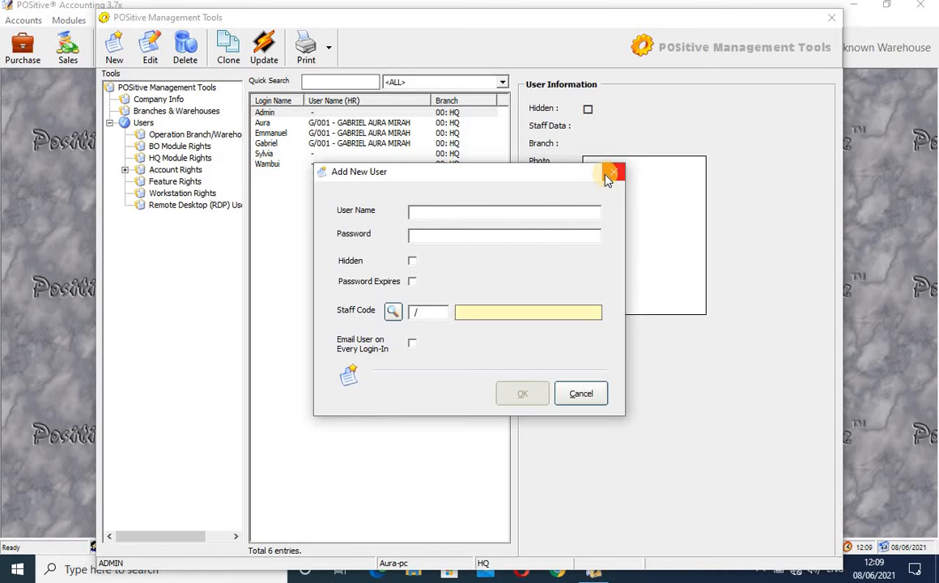
pyautogui.click(412, 283)
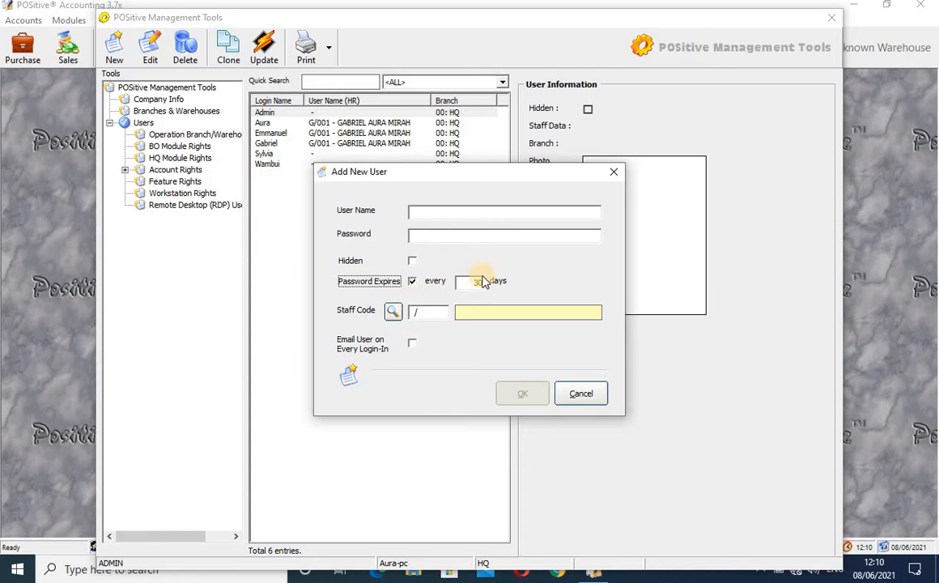
# Step: Search for the employee by name in the staff records and link the matching record to the new user
pyautogui.click(395, 316)
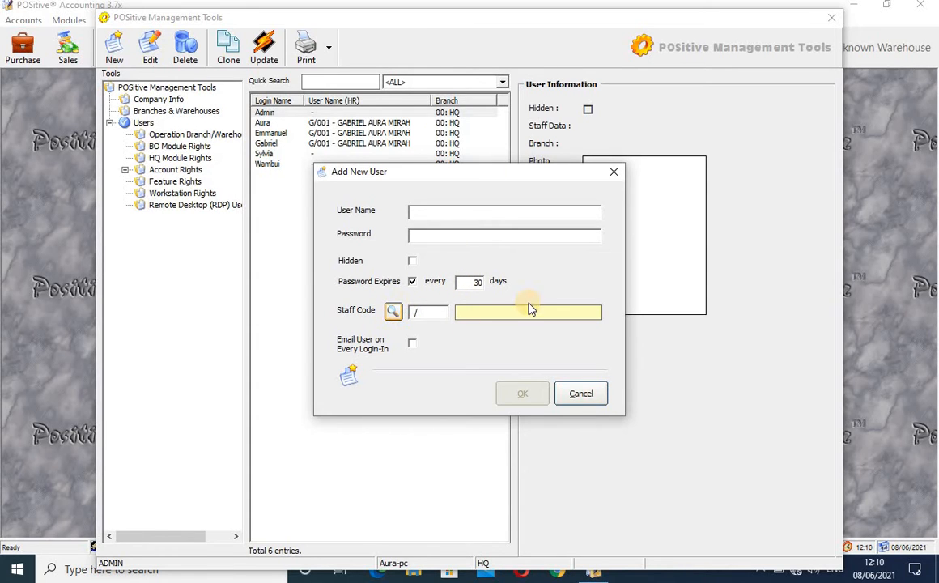
pyautogui.click(615, 174)
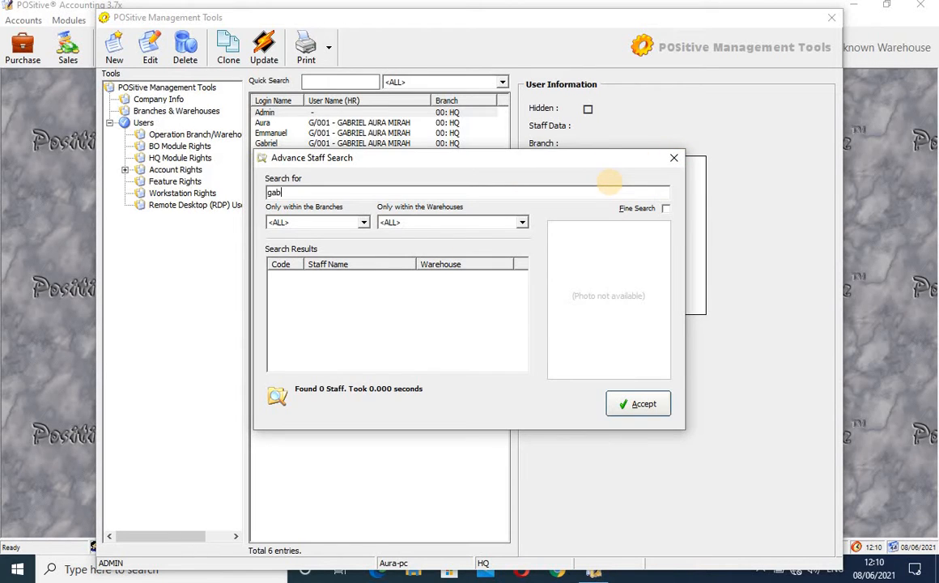
pyautogui.write('r')
pyautogui.click(458, 281)
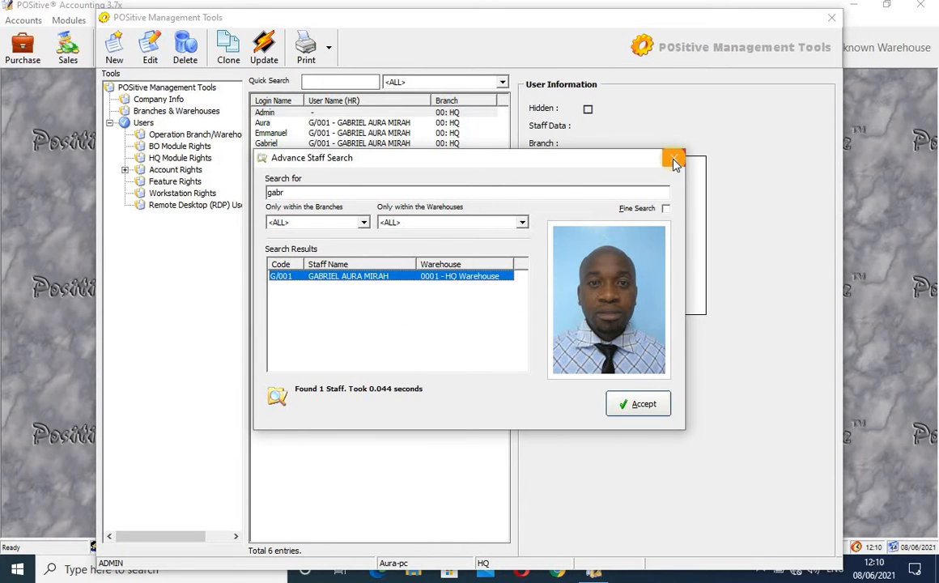
pyautogui.click(644, 407)
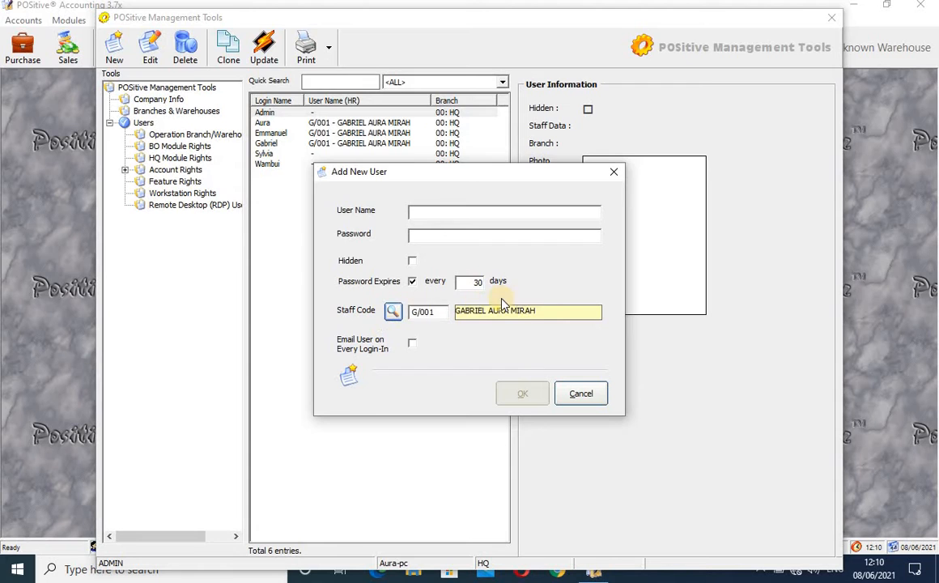
# Step: Enable emailing the user on every login, enter the user's login name, and save the new user
pyautogui.click(413, 345)
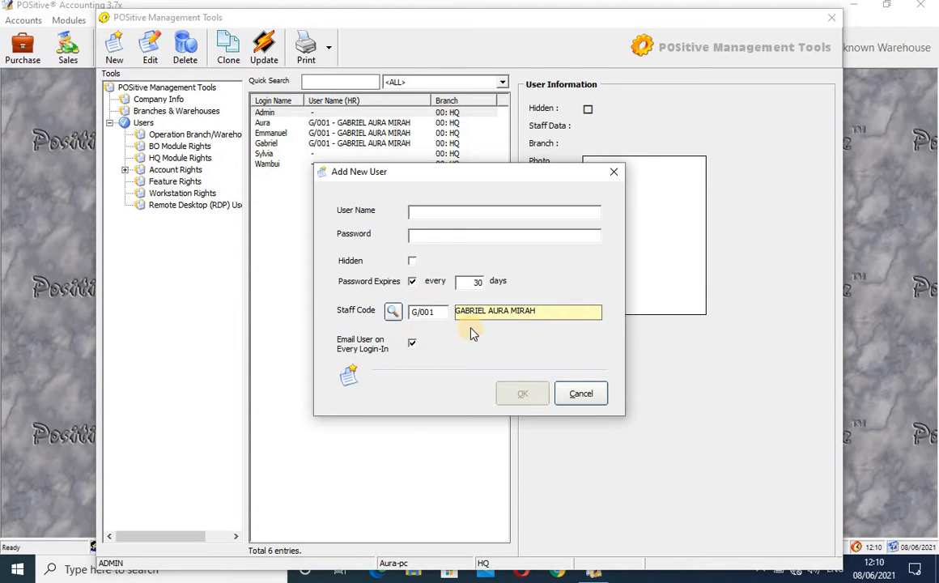
pyautogui.click(455, 213)
pyautogui.write('Gab')
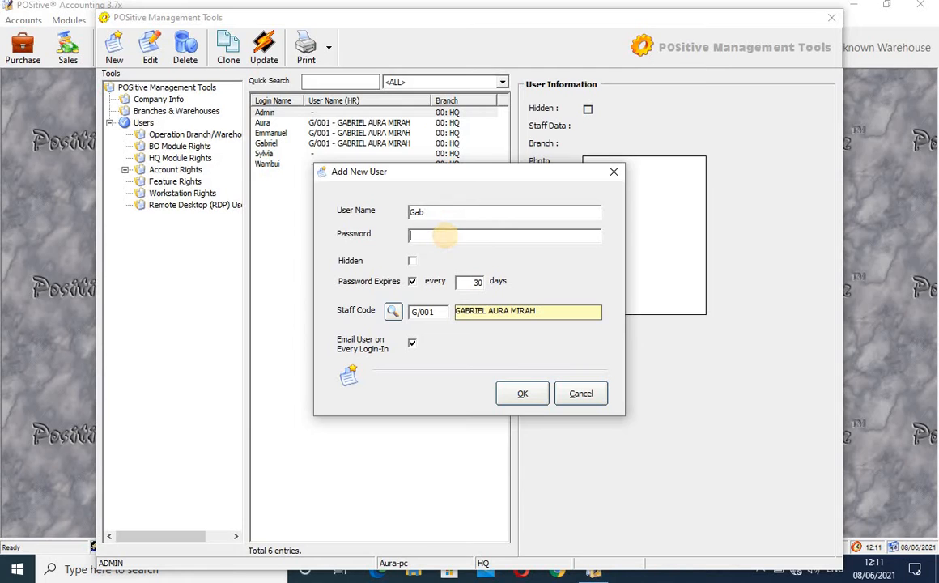
pyautogui.click(523, 394)
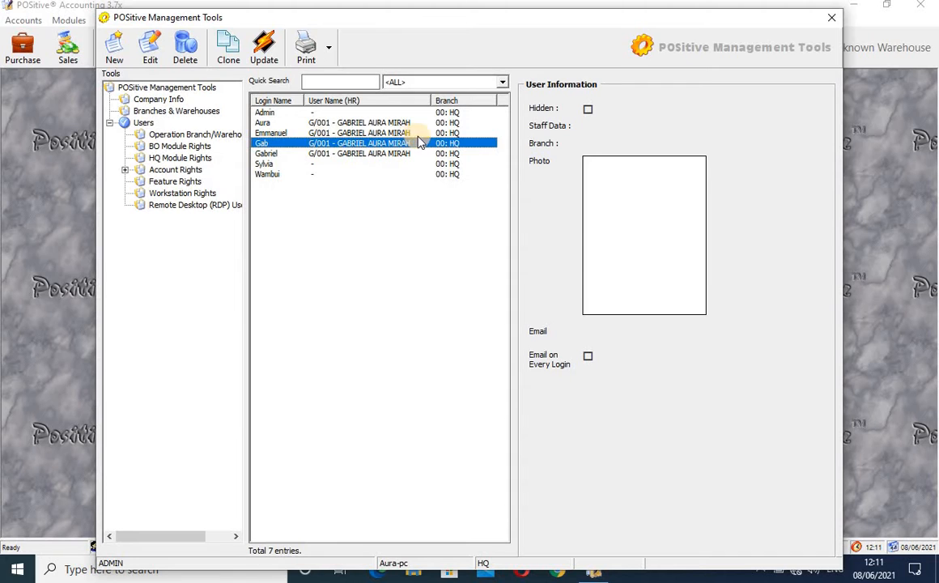
# Step: View the second listed user's information and operation branch/warehouse access rights
pyautogui.click(359, 123)
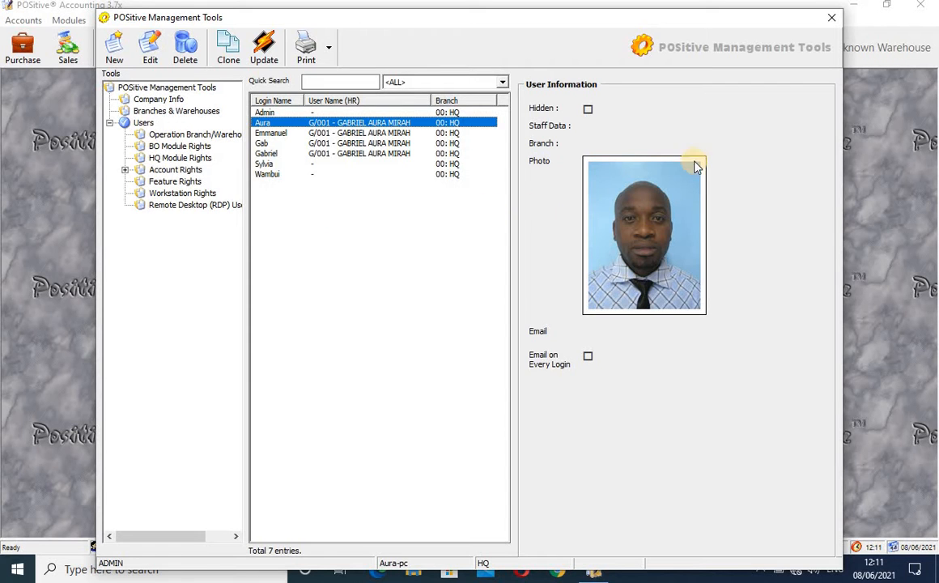
pyautogui.click(182, 138)
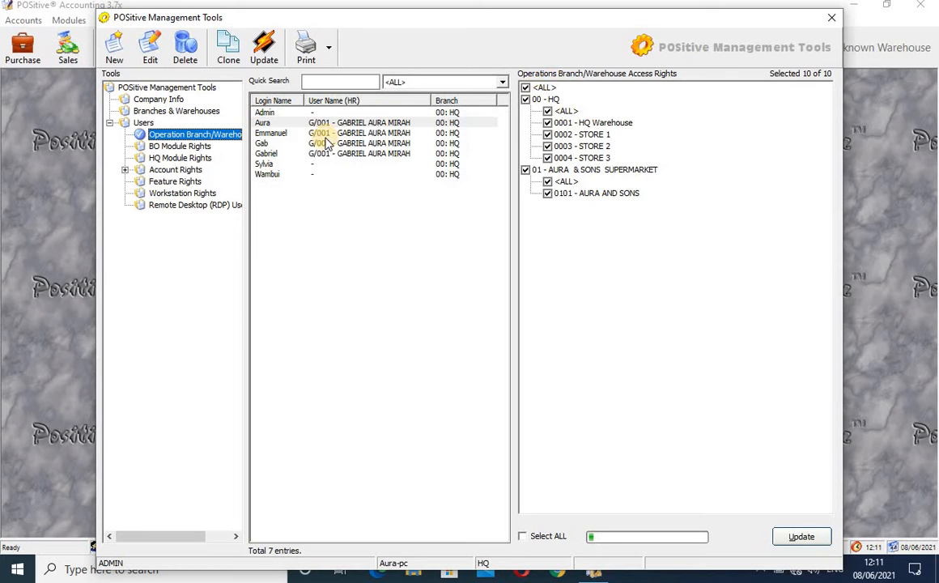
pyautogui.click(282, 123)
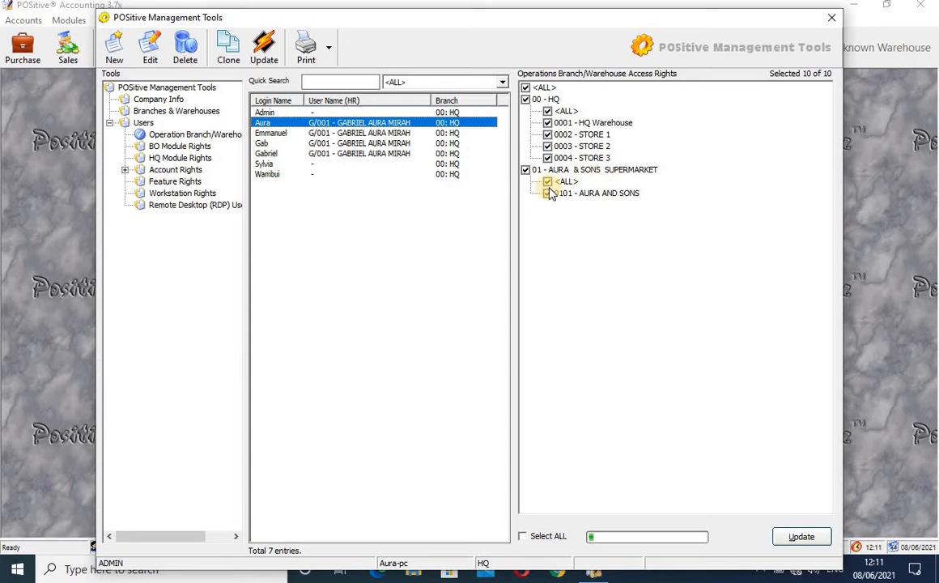
# Step: Remove and restore the second user's access to branch 01 - AURA & SONS SUPERMARKET and its warehouse
pyautogui.click(526, 171)
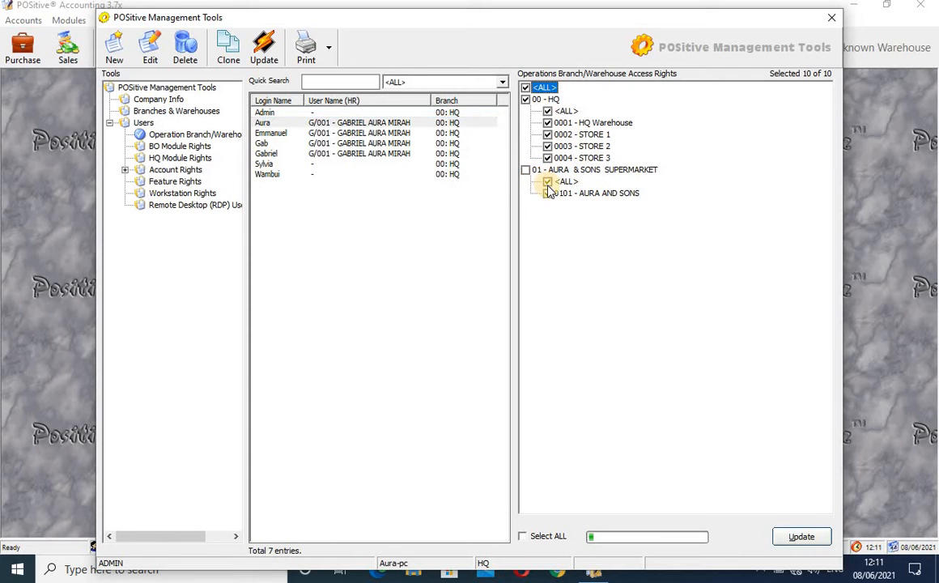
pyautogui.click(548, 194)
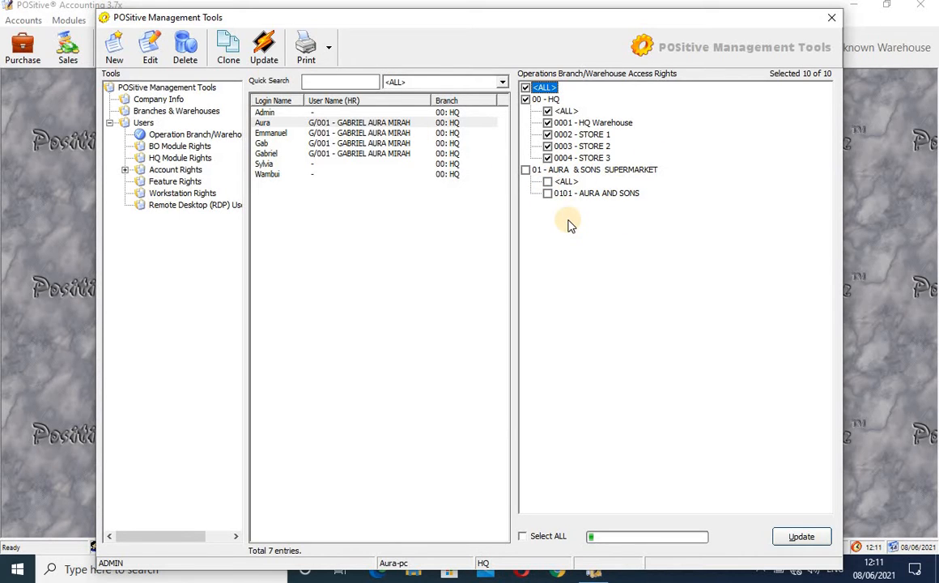
pyautogui.click(526, 171)
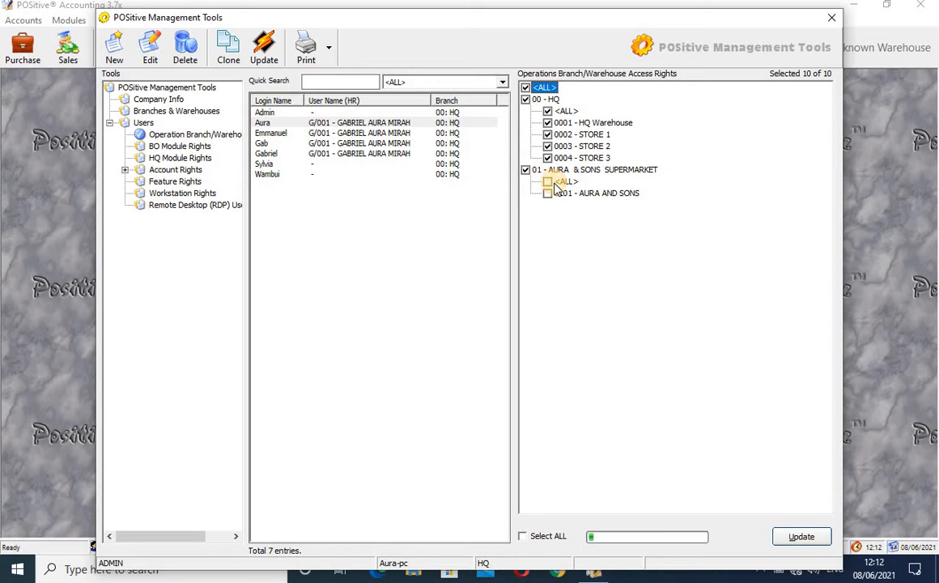
pyautogui.click(548, 194)
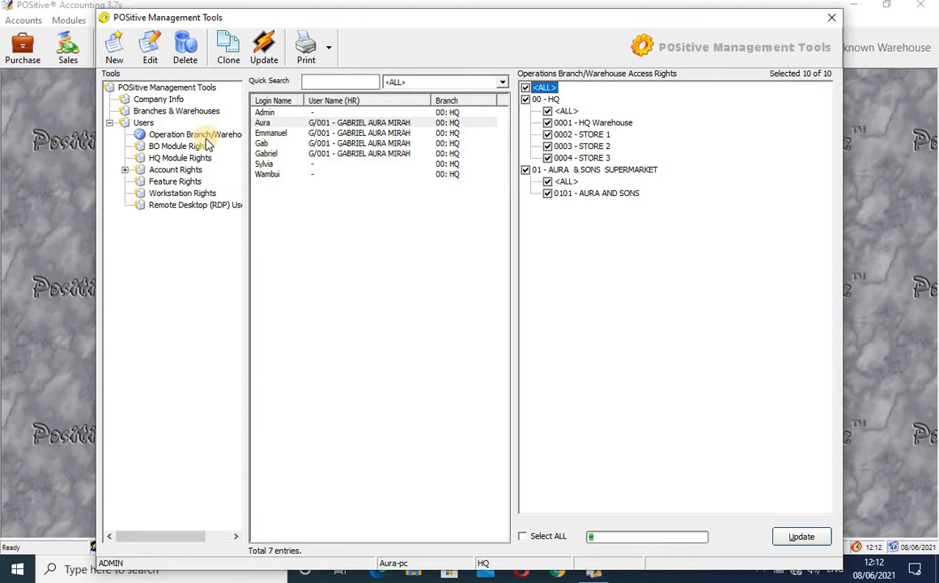
# Step: Select all Branch Software rights in the BO module rights for the third listed user, expanding the BackOffice modules
pyautogui.click(172, 147)
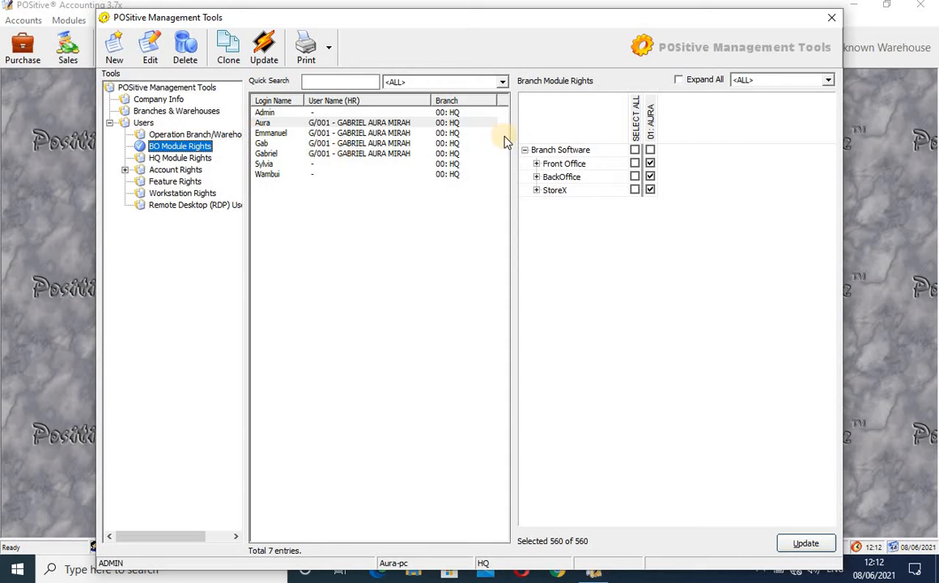
pyautogui.click(364, 122)
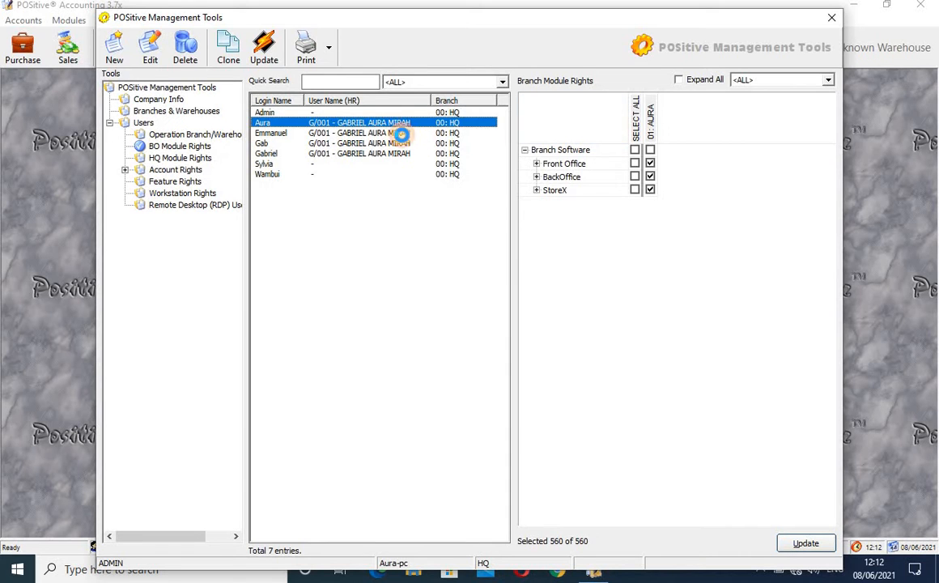
pyautogui.click(364, 133)
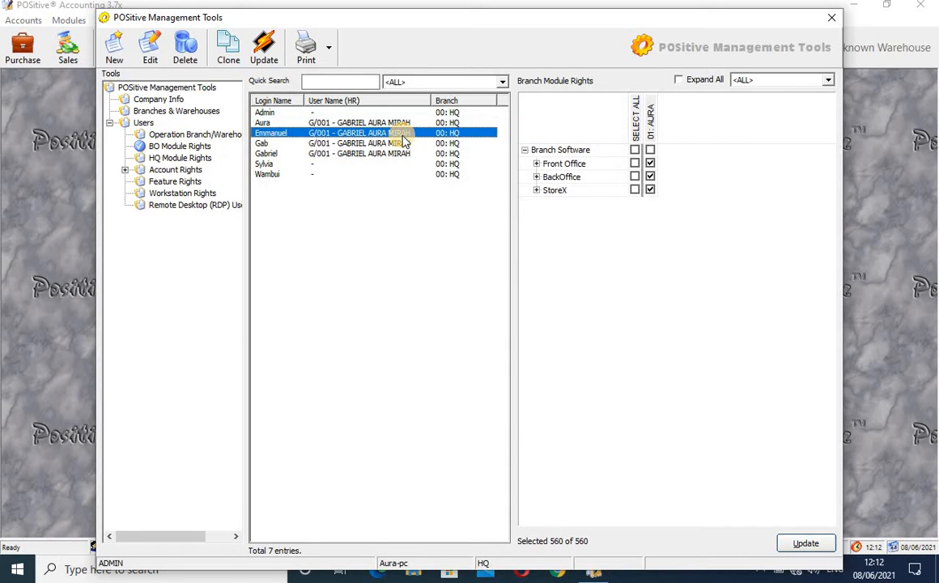
pyautogui.click(635, 150)
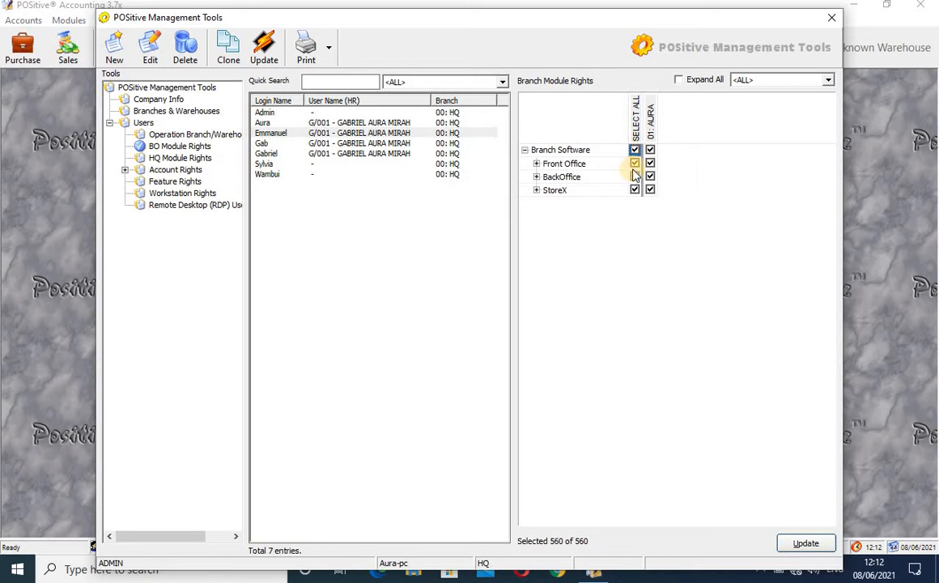
pyautogui.click(537, 176)
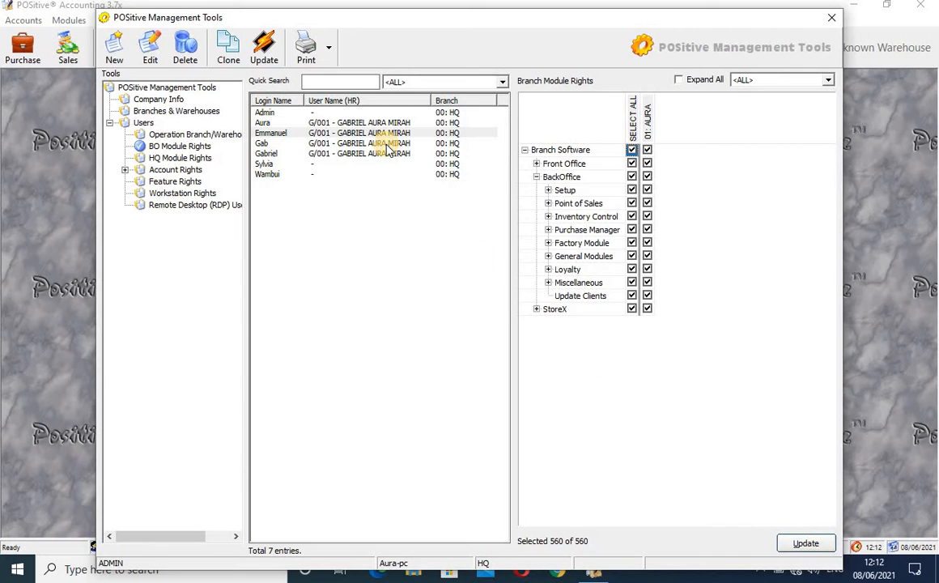
pyautogui.click(353, 133)
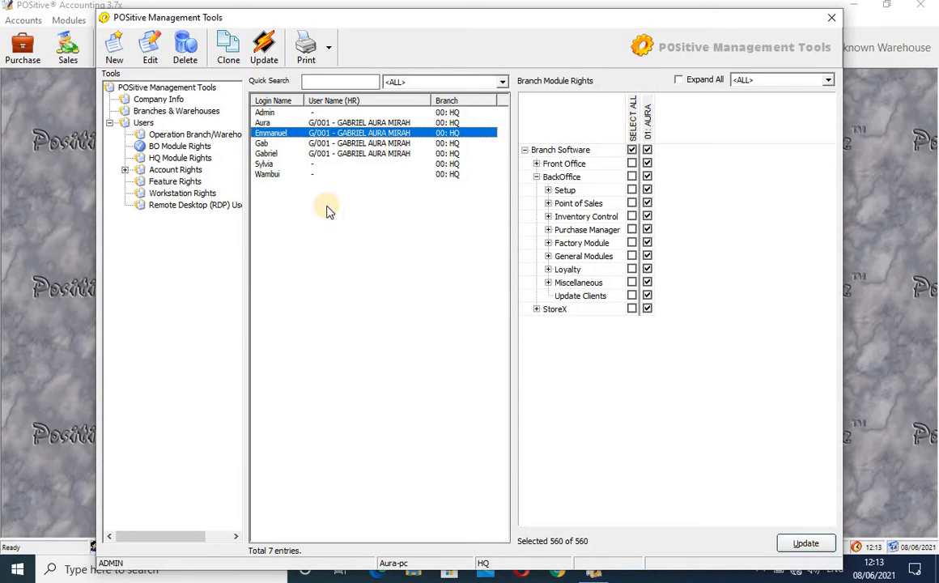
# Step: Set up cloning all rights from the second listed user to the sixth, with overwriting of existing rights, and leave without cloning
pyautogui.click(232, 50)
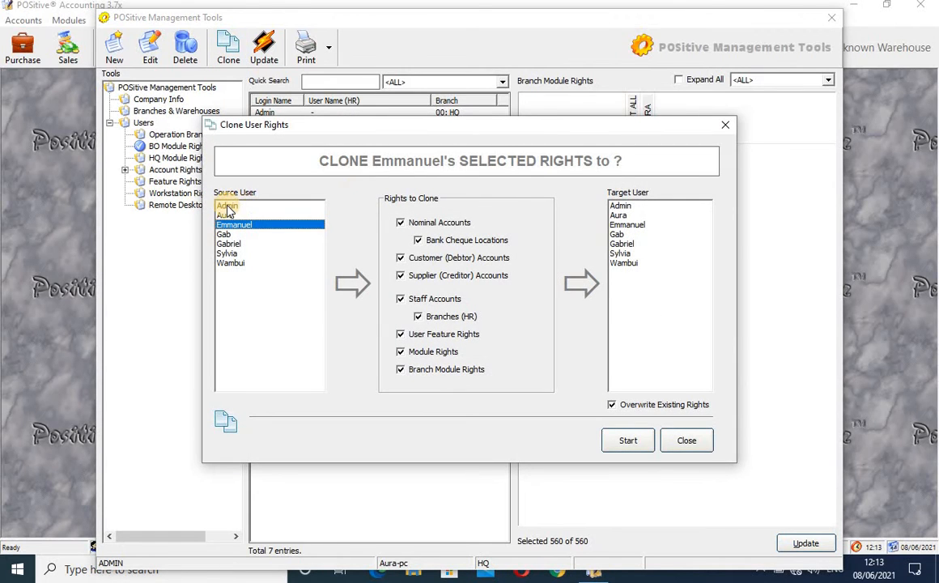
pyautogui.click(227, 216)
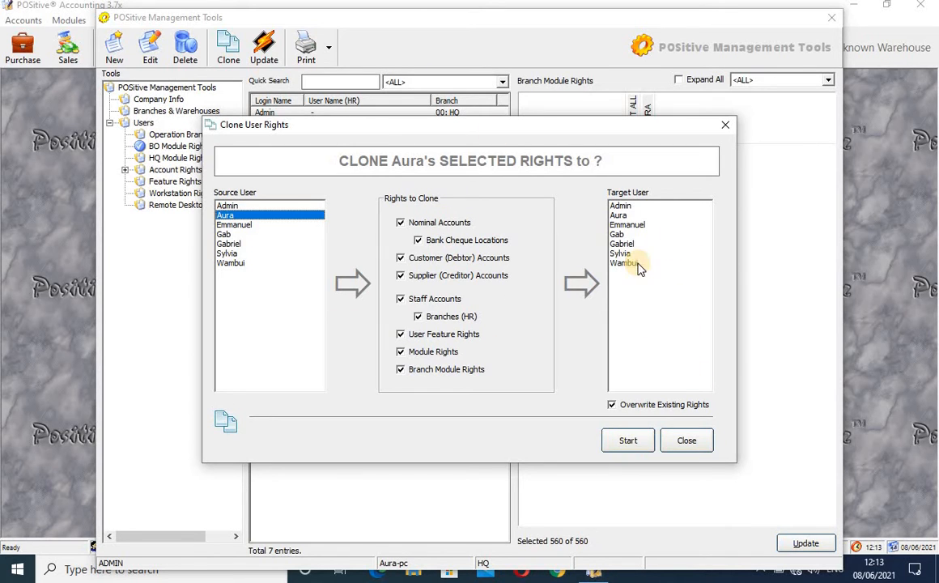
pyautogui.click(623, 207)
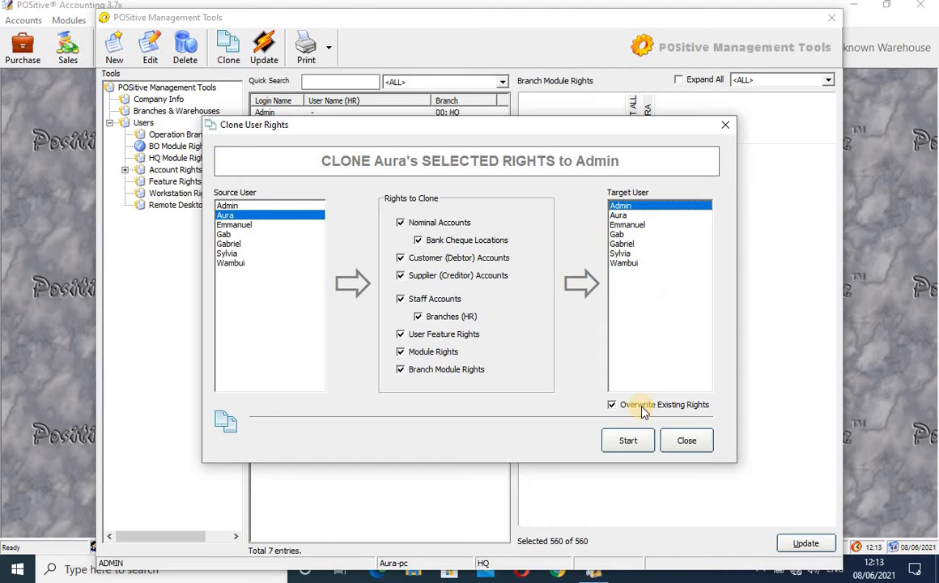
pyautogui.click(623, 256)
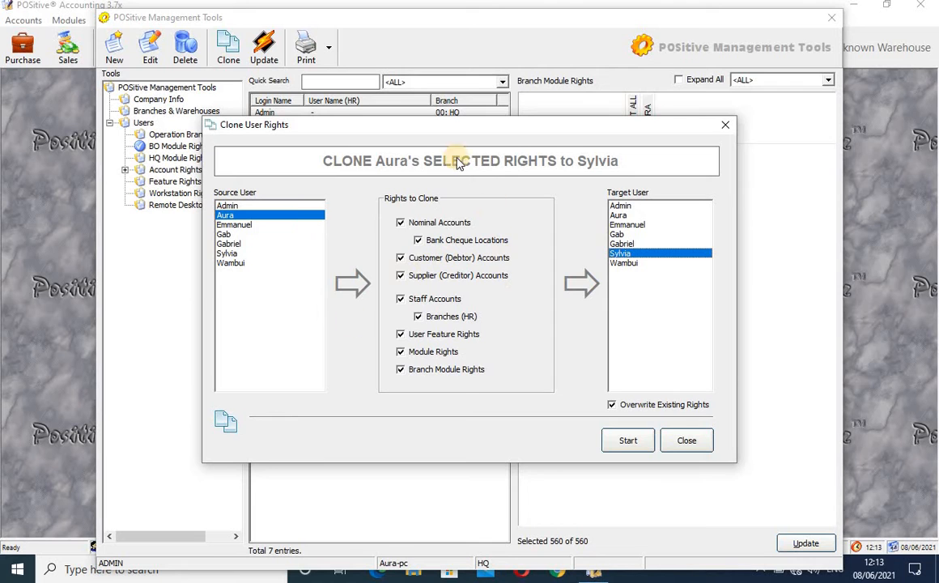
pyautogui.click(725, 124)
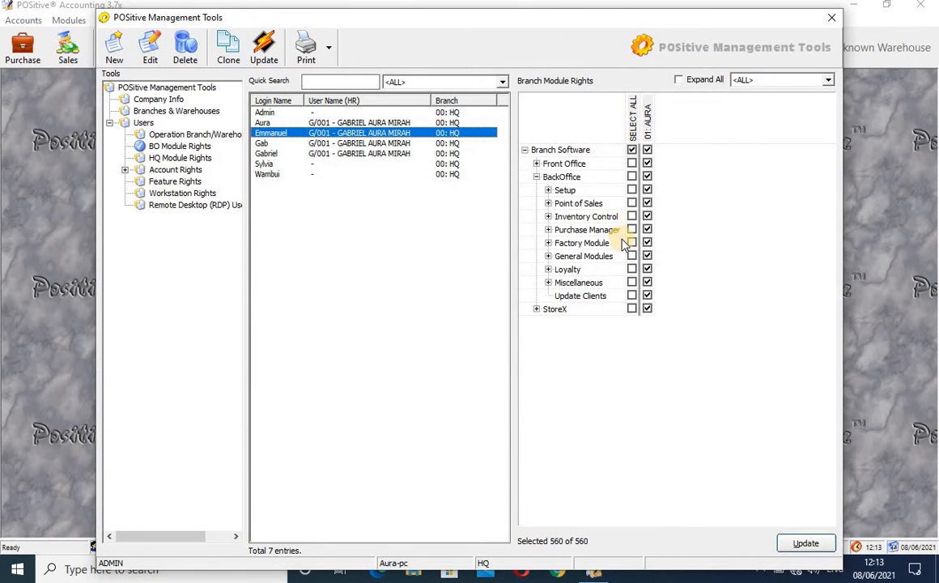
# Step: Clear and reselect all Branch Software rights across every module for the third listed user
pyautogui.click(632, 150)
pyautogui.click(633, 151)
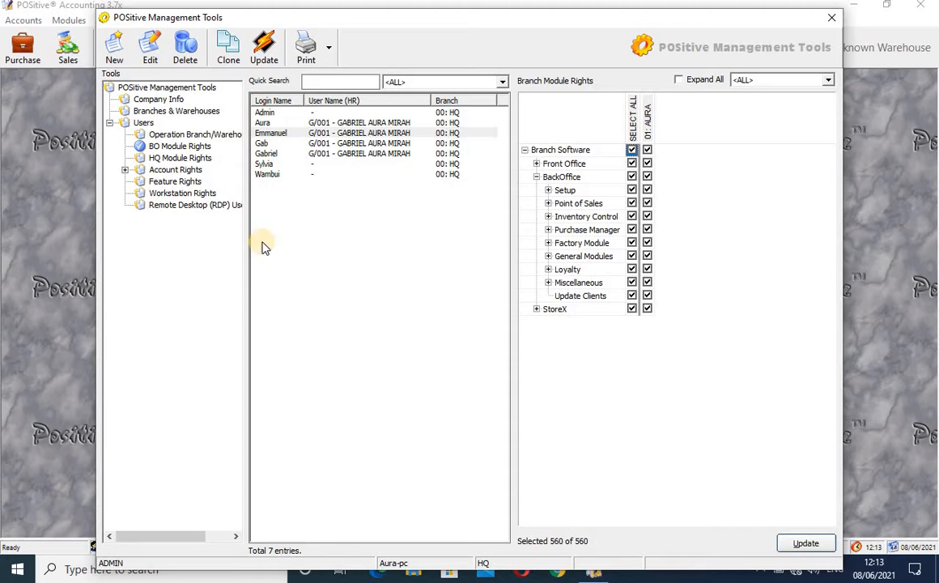
# Step: Review the third user's HQ module rights for Enterprise, Accounts, HR and SmartMan, and check the fourth and fifth users' SmartMan rights
pyautogui.click(181, 159)
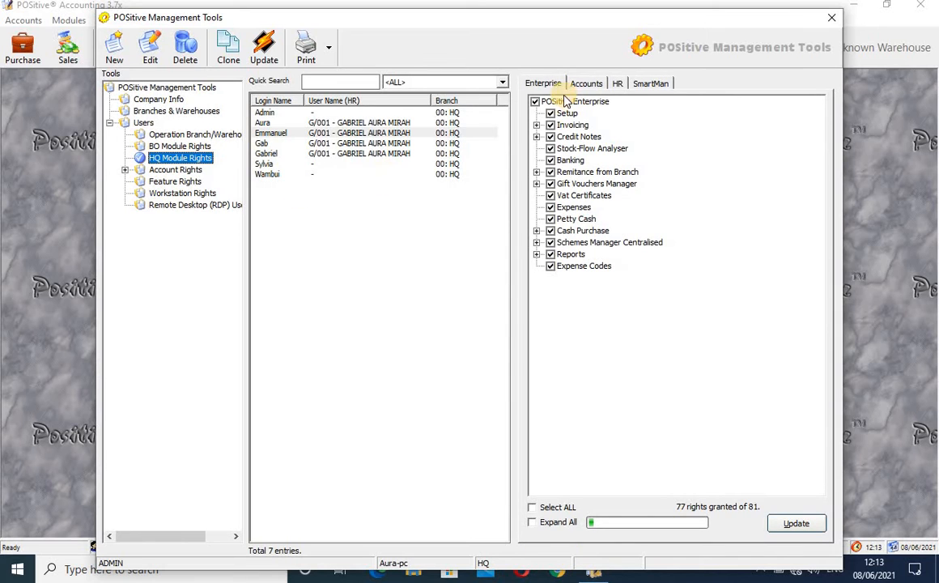
pyautogui.click(558, 84)
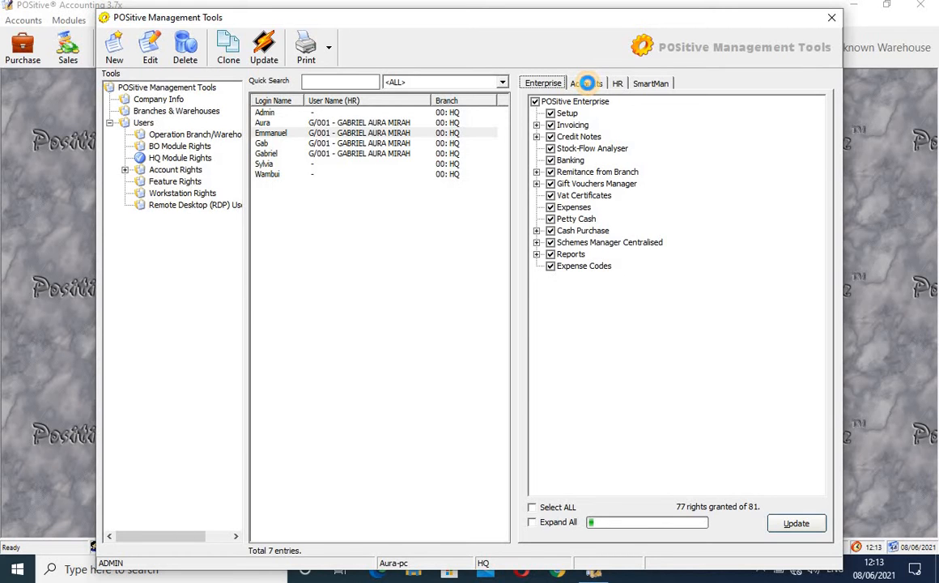
pyautogui.click(586, 84)
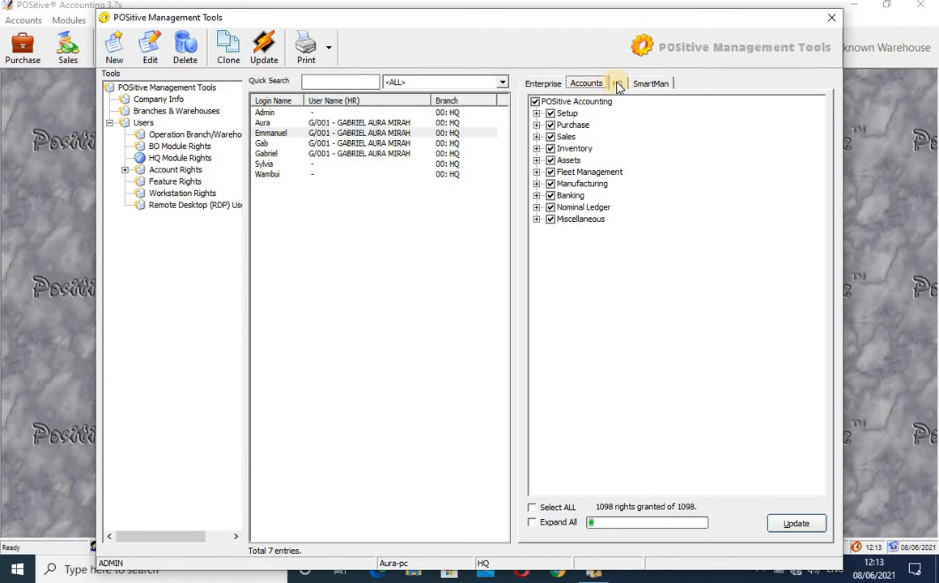
pyautogui.click(620, 84)
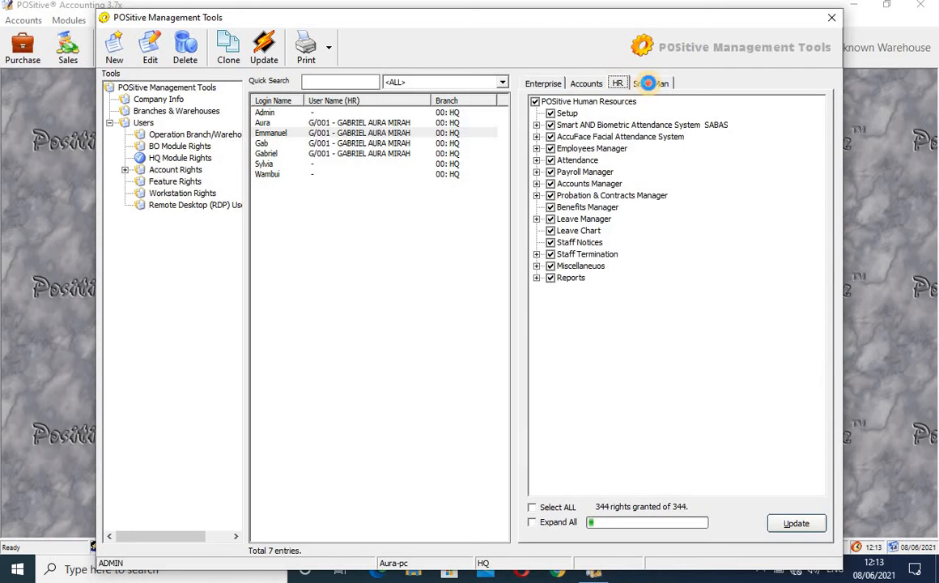
pyautogui.click(648, 83)
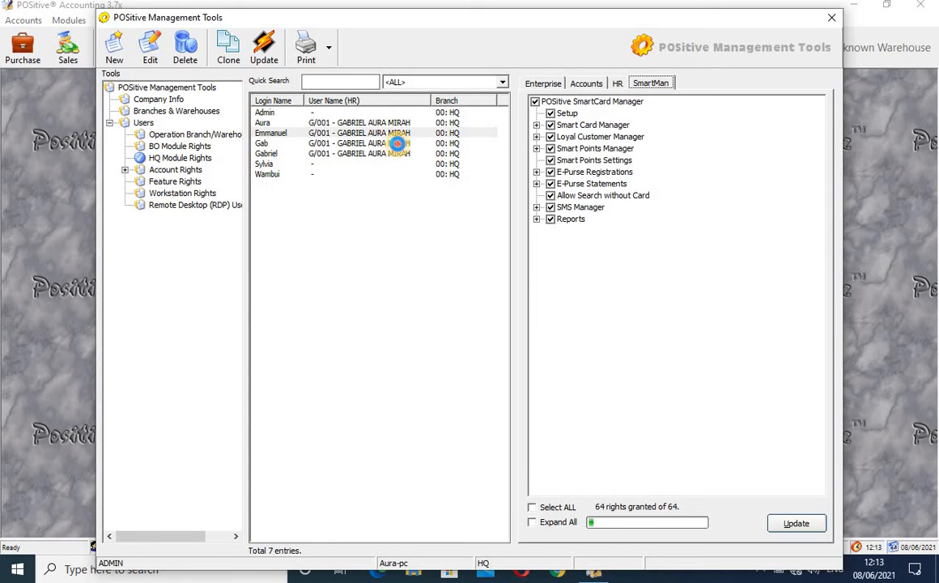
pyautogui.click(398, 144)
pyautogui.click(397, 154)
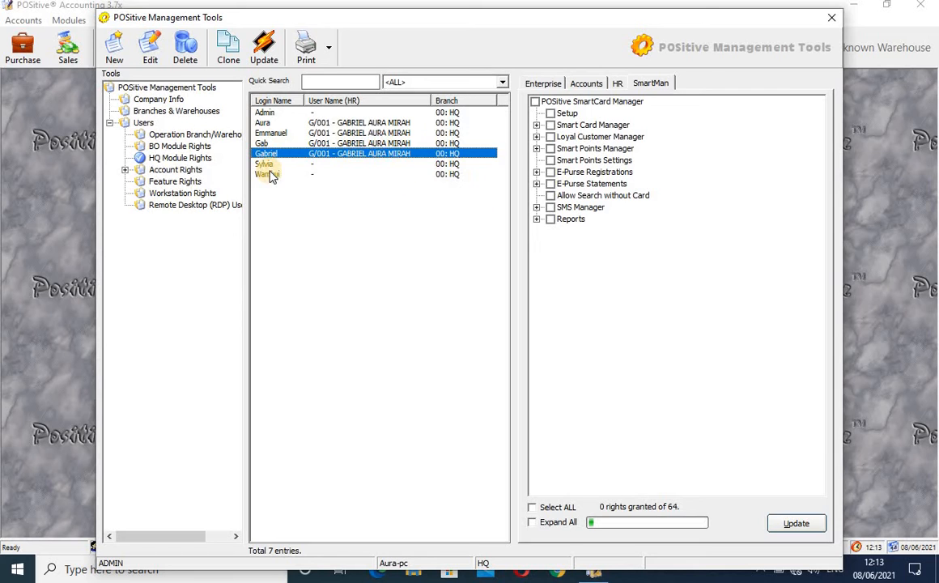
# Step: Examine the nominal accounts rights of the fifth and first listed users, and the first user's bank cheque location rights
pyautogui.click(125, 171)
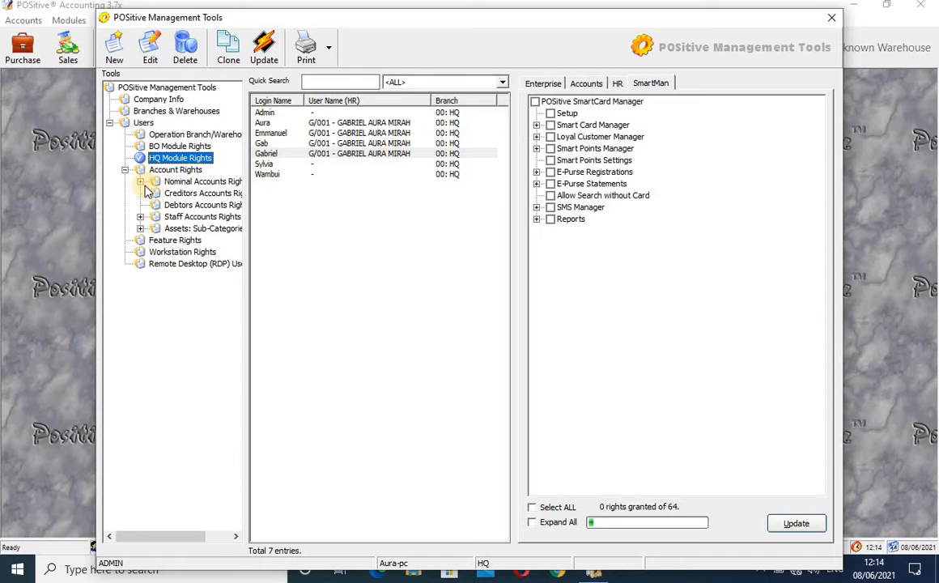
pyautogui.click(141, 182)
pyautogui.click(206, 181)
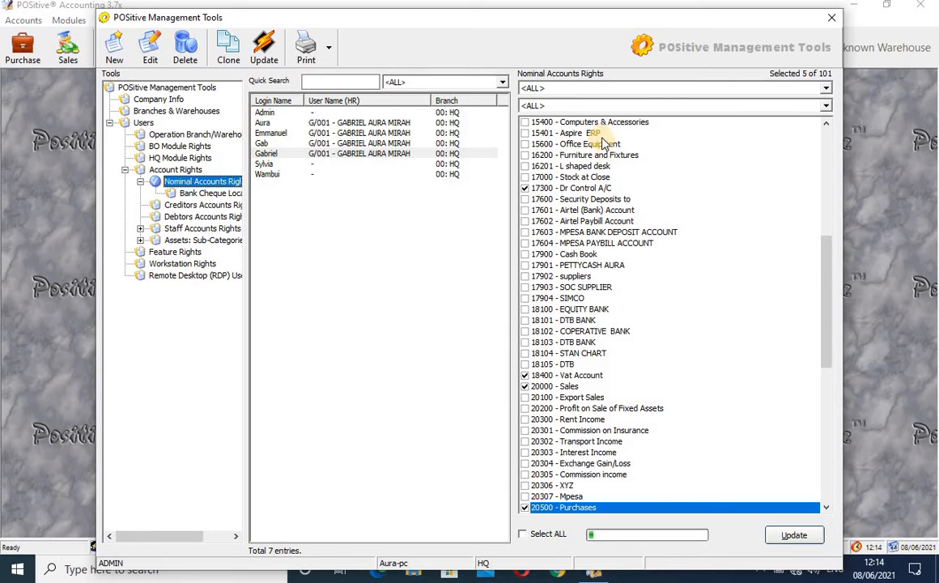
pyautogui.click(307, 157)
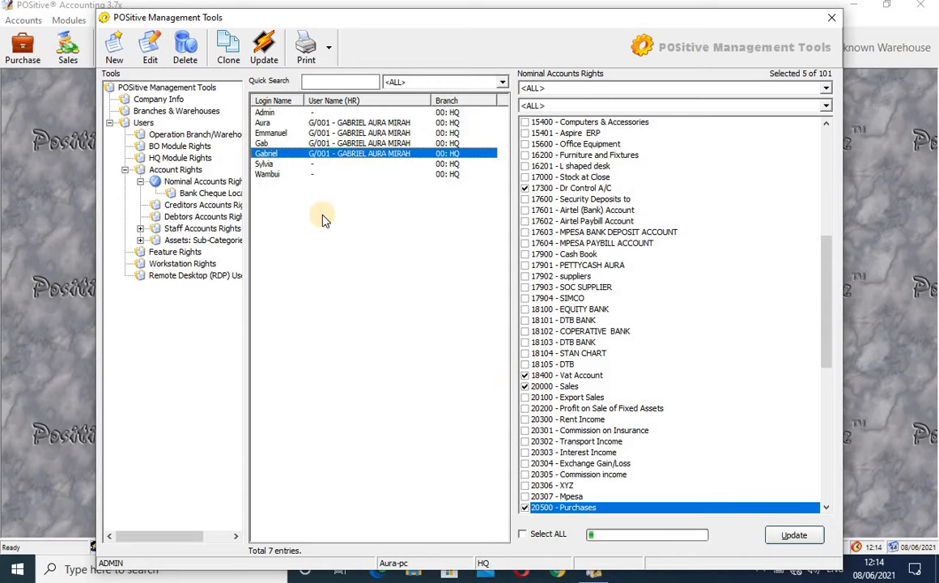
pyautogui.click(283, 114)
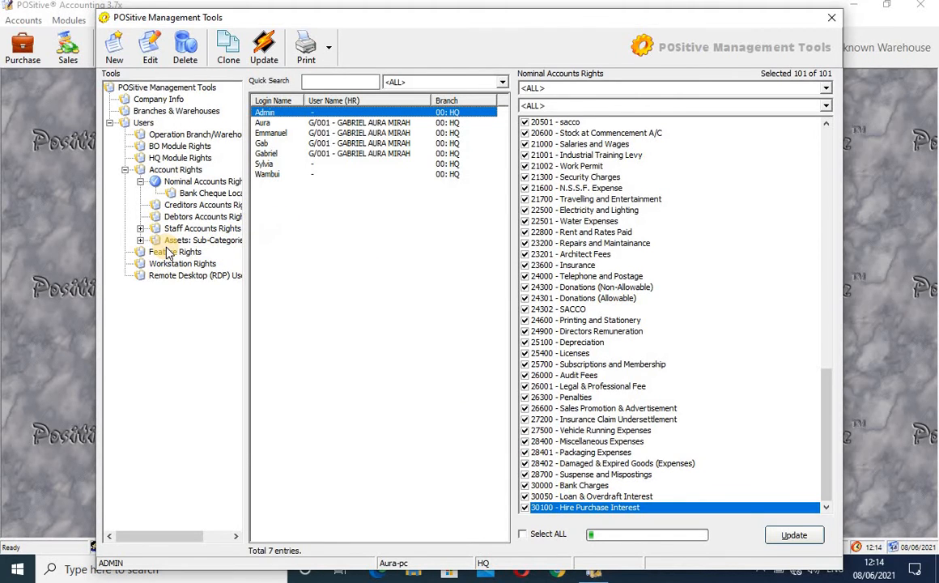
pyautogui.click(204, 193)
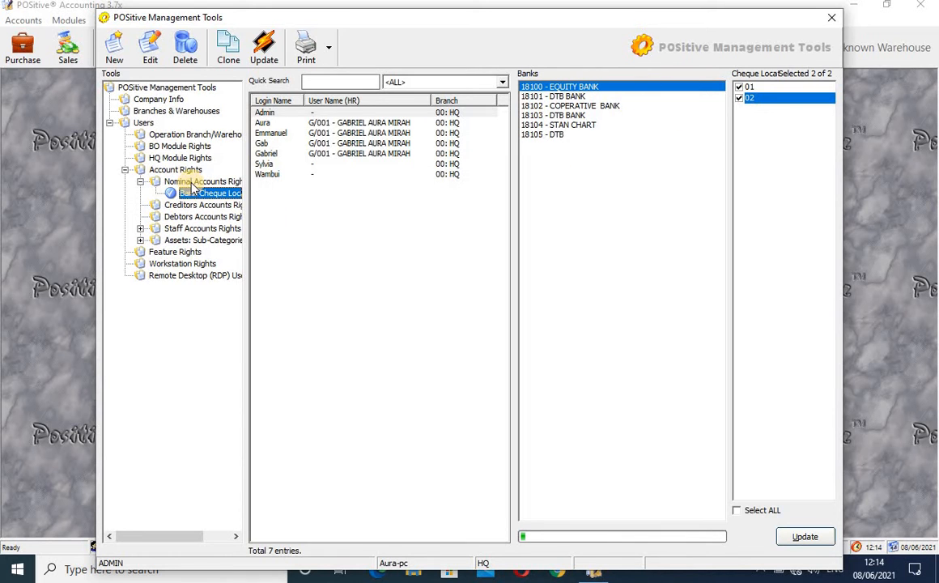
# Step: Compare the creditors accounts rights of the first three listed users, ending on the first user
pyautogui.click(193, 207)
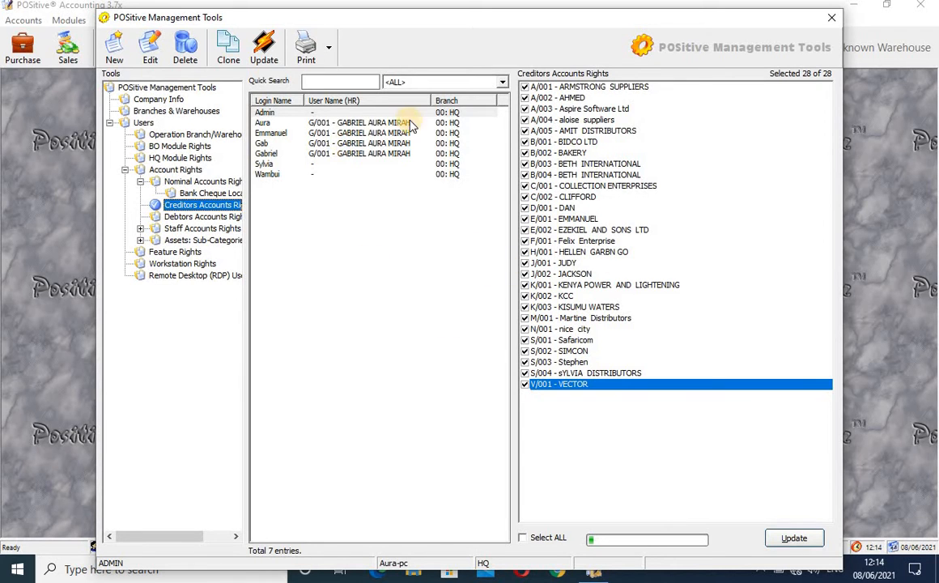
pyautogui.click(477, 123)
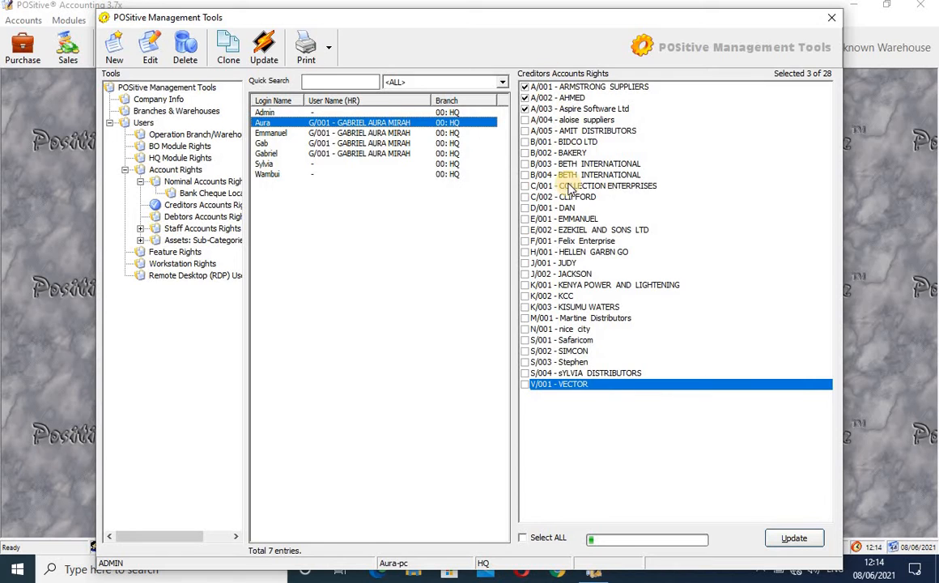
pyautogui.click(392, 132)
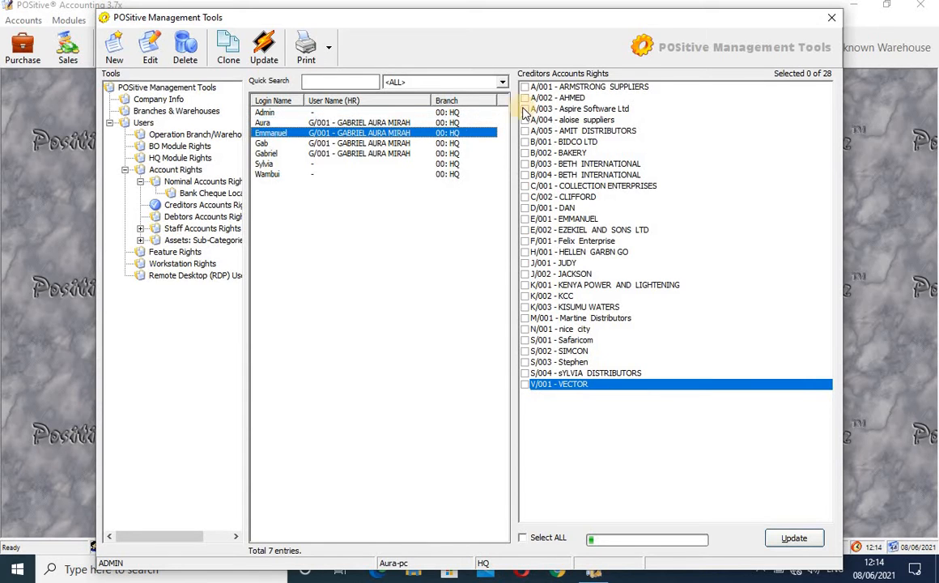
pyautogui.click(357, 113)
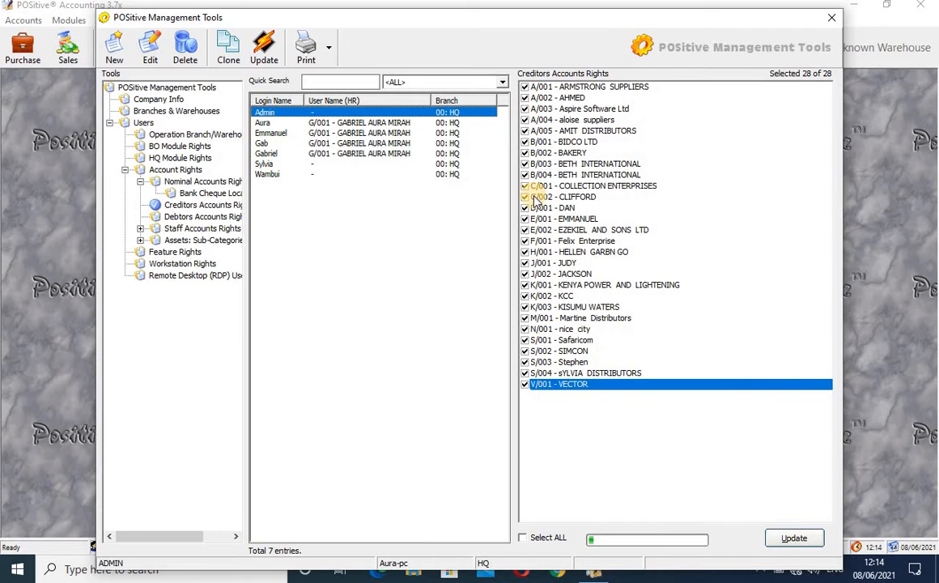
# Step: Compare the debtors accounts rights of the first five listed users, rechecking the first user's creditors accounts rights in between
pyautogui.click(204, 218)
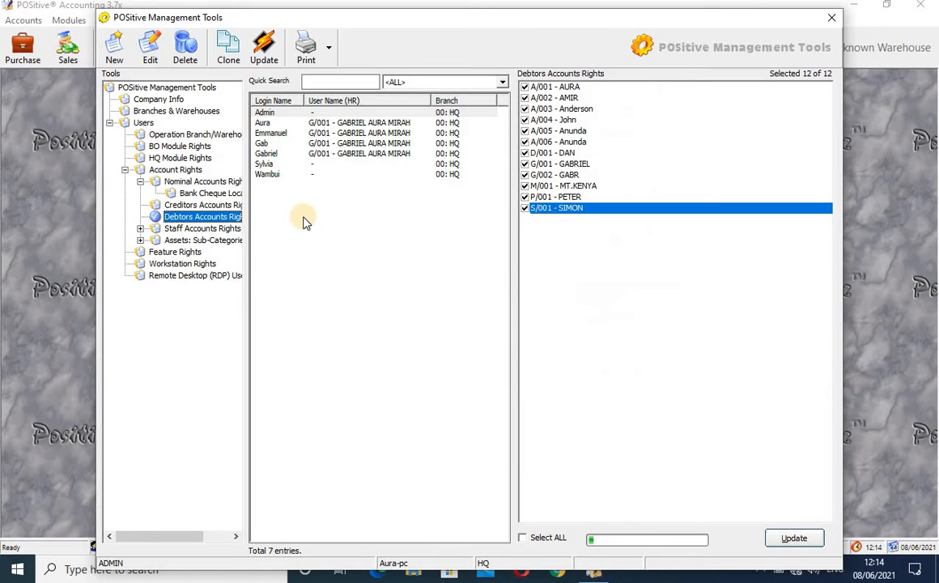
pyautogui.click(231, 205)
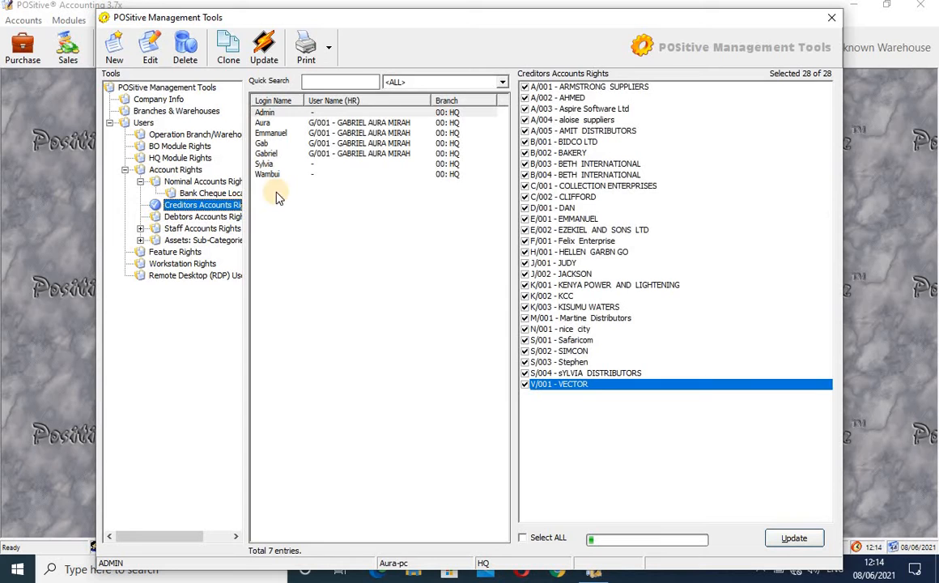
pyautogui.click(202, 217)
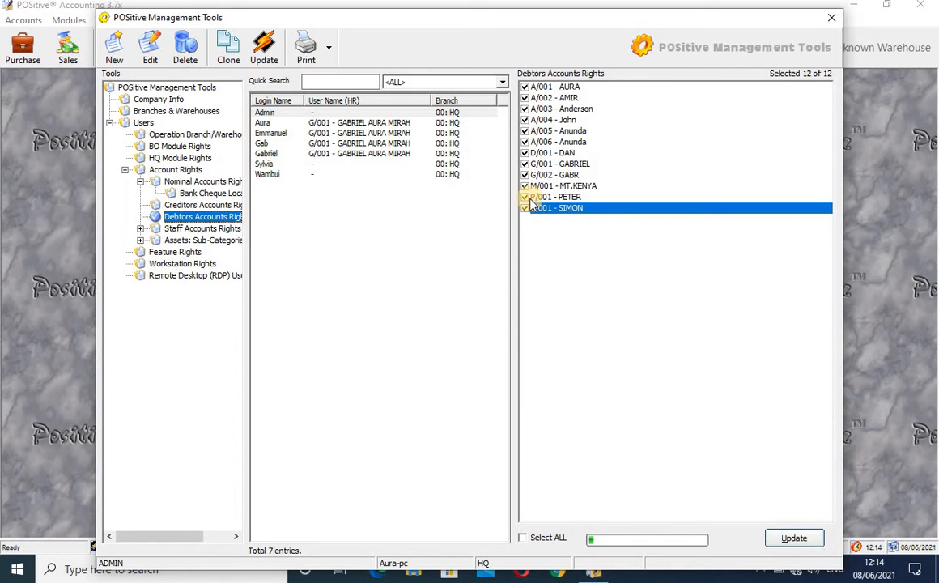
pyautogui.click(388, 124)
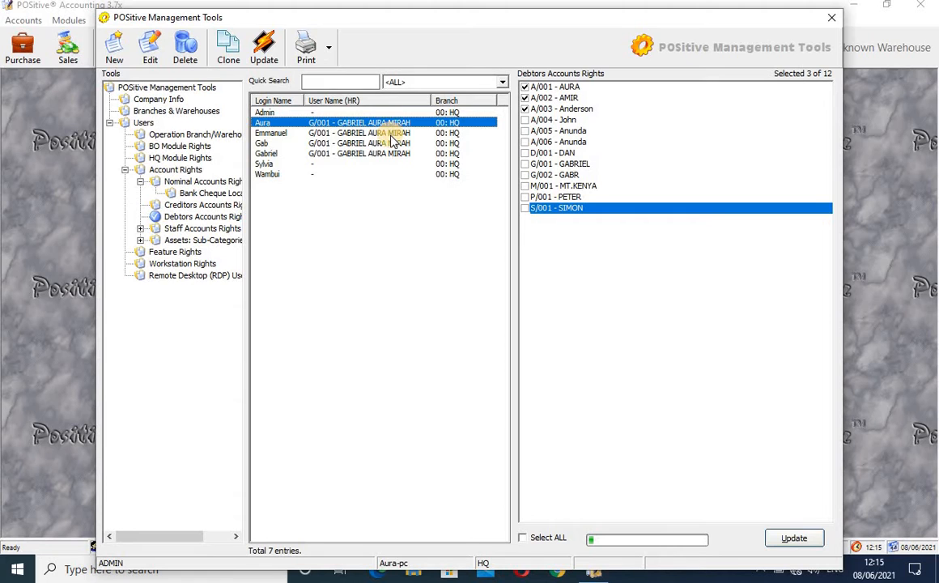
pyautogui.click(389, 134)
pyautogui.click(387, 144)
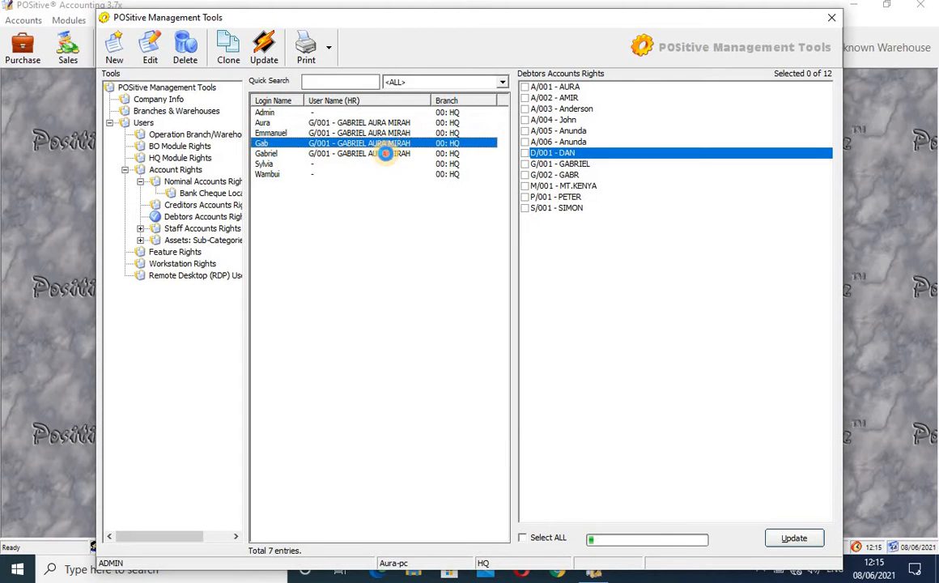
pyautogui.click(387, 153)
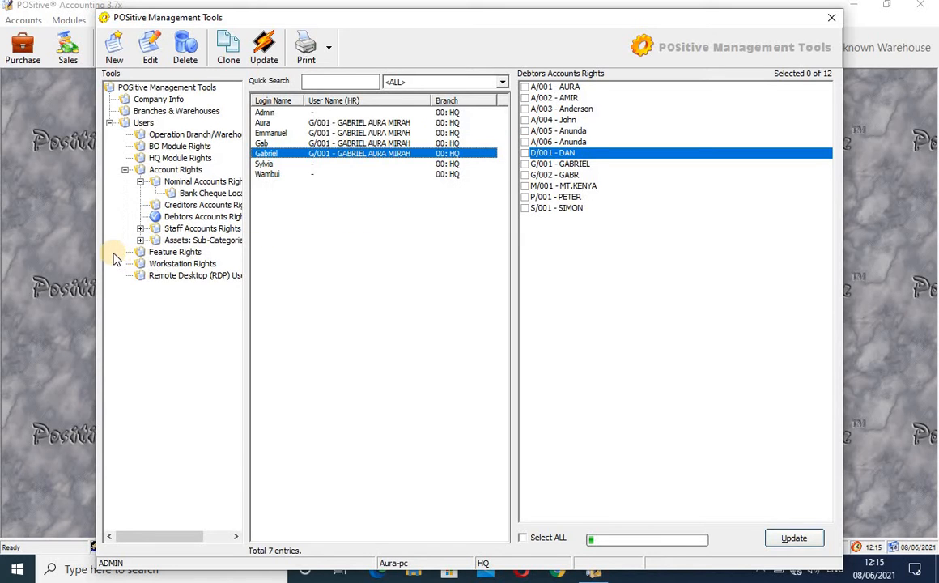
# Step: Review the staff accounts rights of the fifth and sixth listed users, and the sixth user's HR branch access rights
pyautogui.click(141, 229)
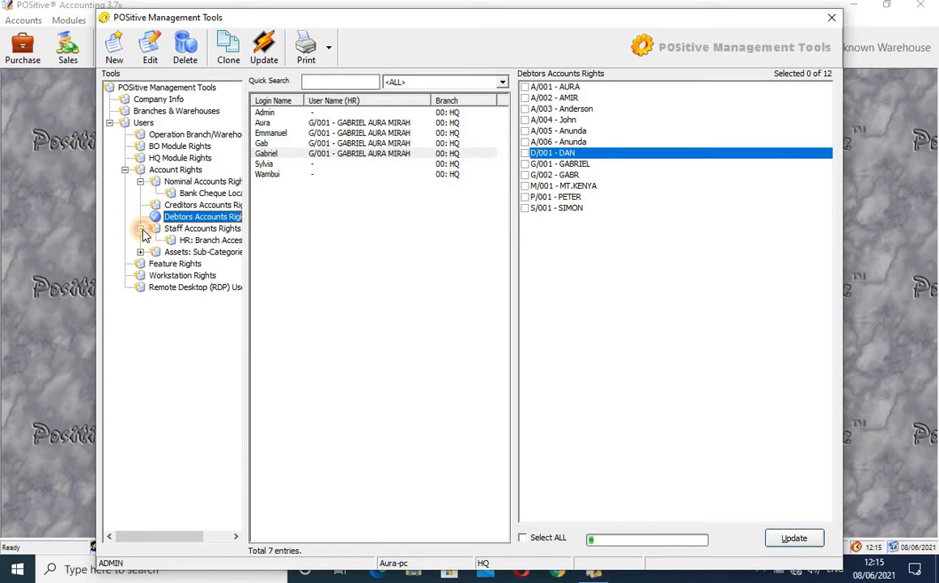
pyautogui.click(212, 230)
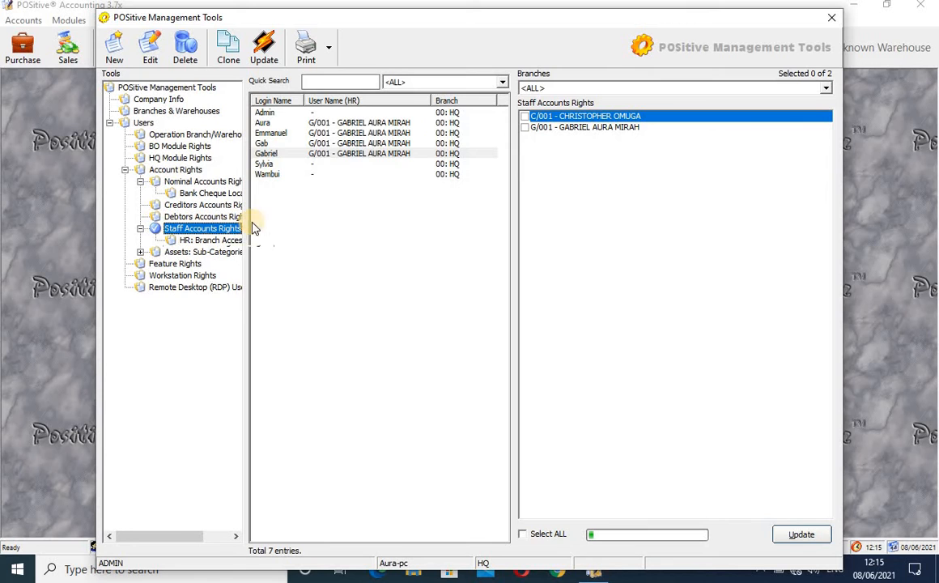
pyautogui.click(342, 163)
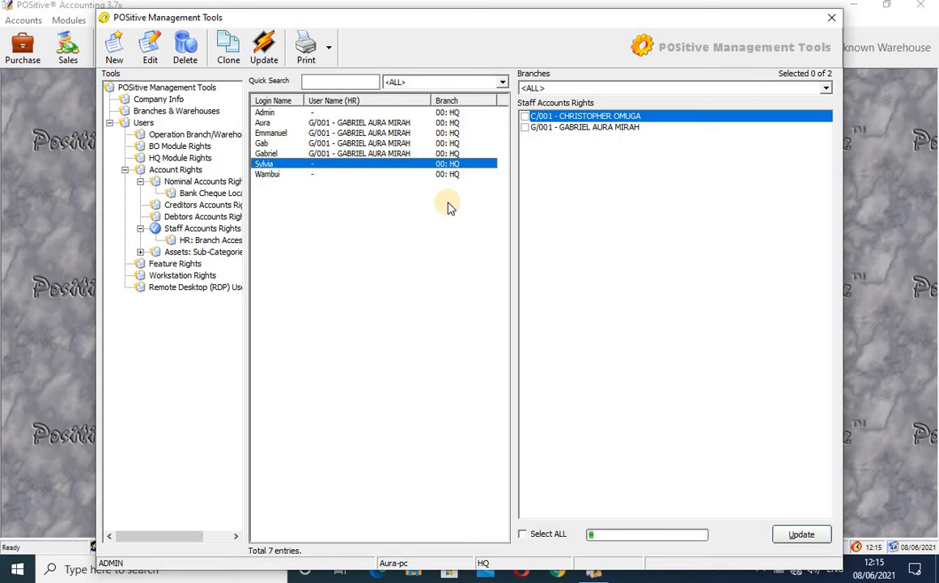
pyautogui.click(203, 240)
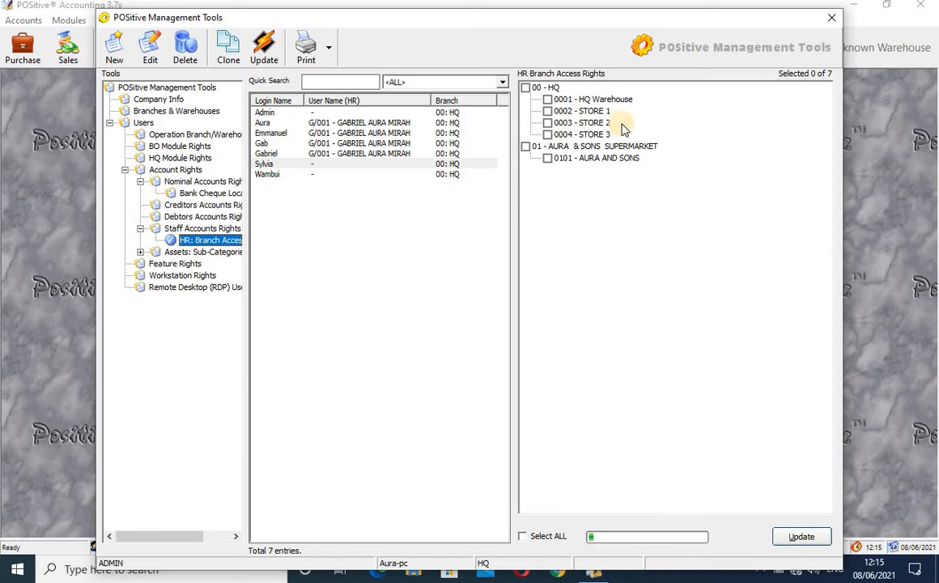
# Step: Grant the sixth listed user assets branch access to 00 - HQ, 01 - AURA & SONS SUPERMARKET and -01 - [ALL]
pyautogui.click(140, 252)
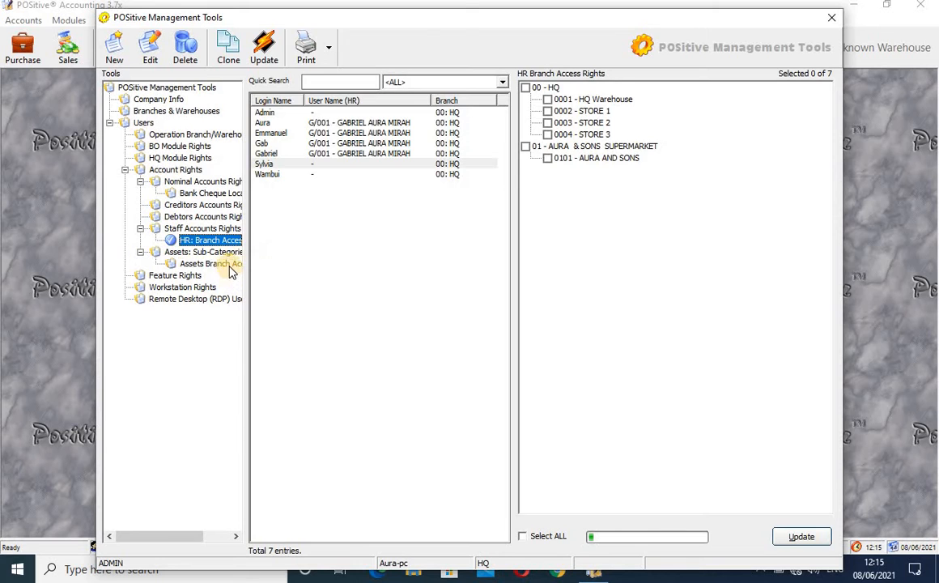
pyautogui.click(212, 263)
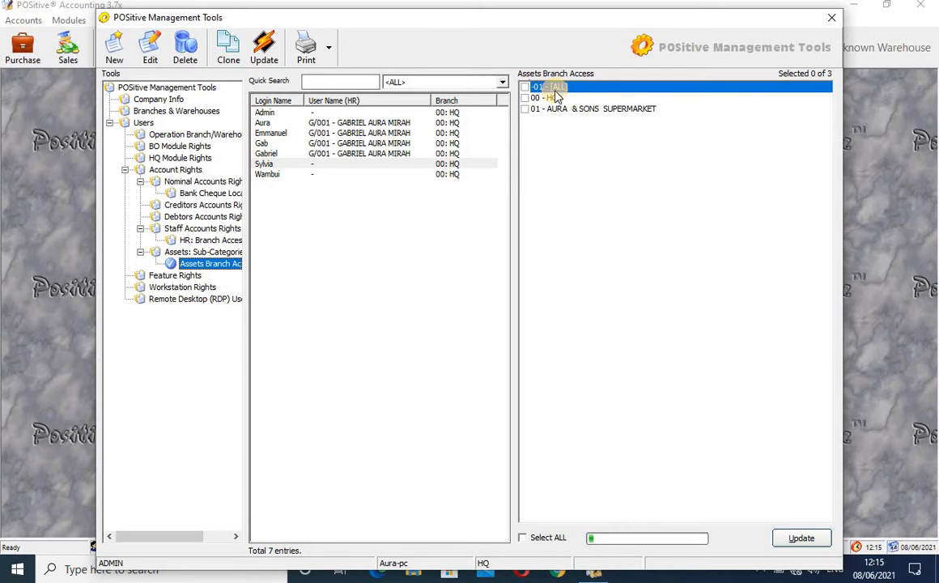
pyautogui.click(525, 98)
pyautogui.click(525, 110)
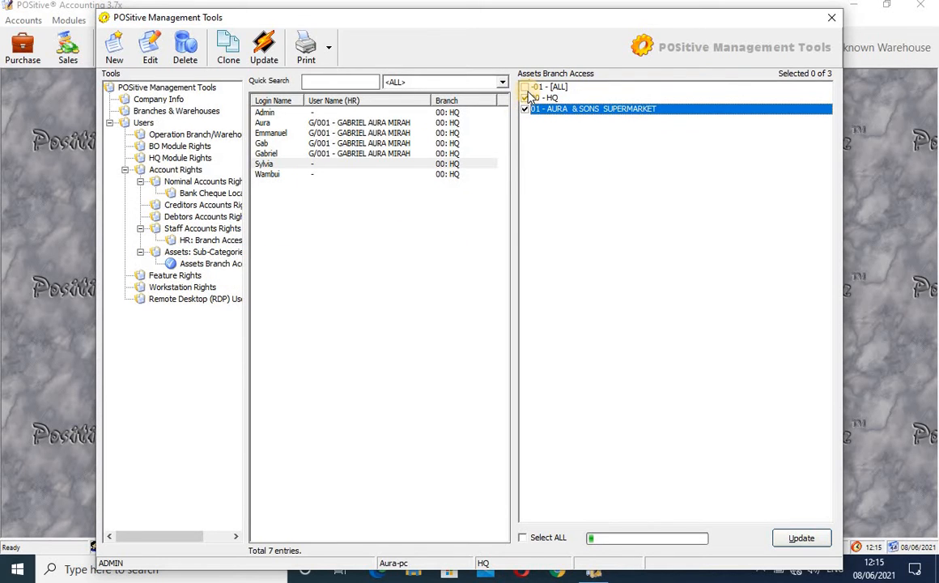
pyautogui.click(526, 87)
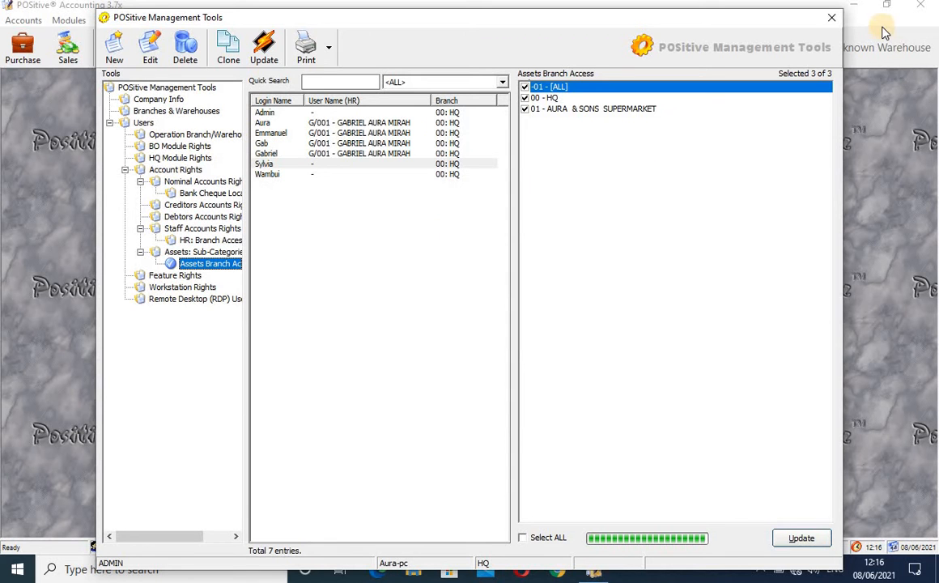
# Step: Close the management tools and open the Department Manager of the Inventory module
pyautogui.click(831, 19)
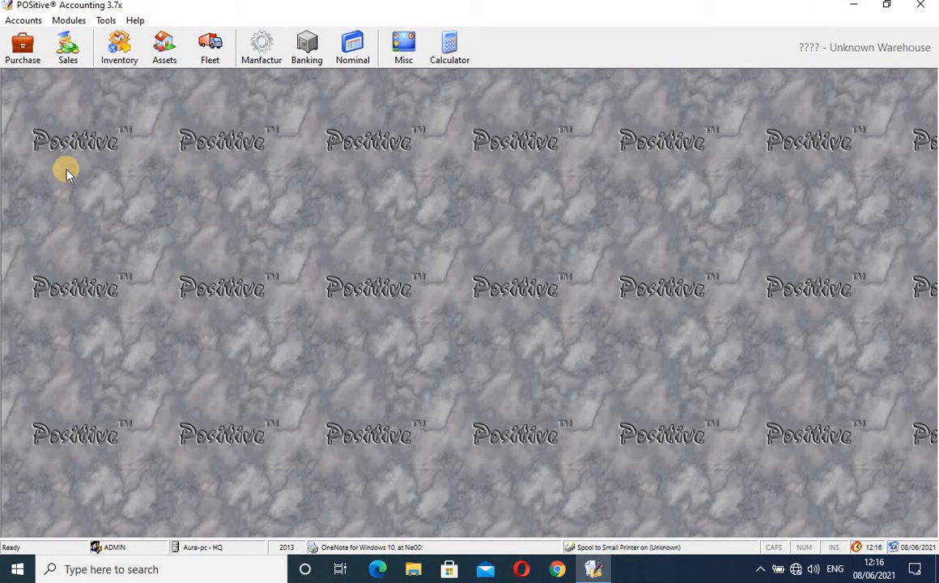
pyautogui.click(121, 50)
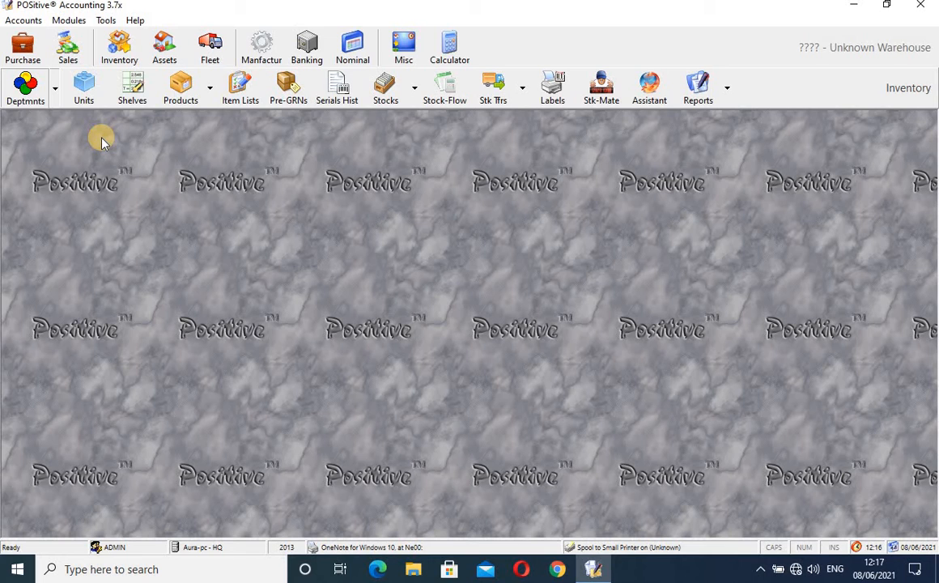
pyautogui.click(72, 50)
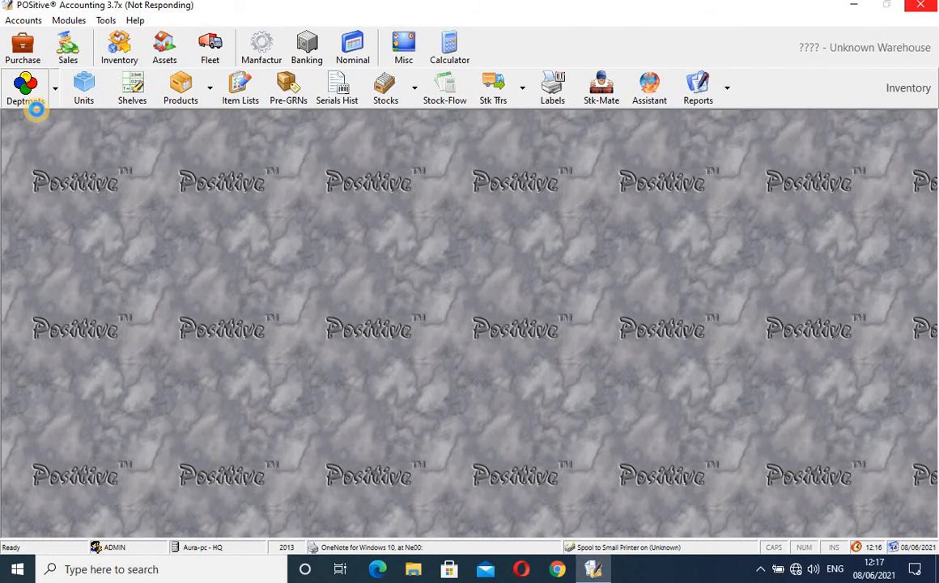
pyautogui.click(31, 101)
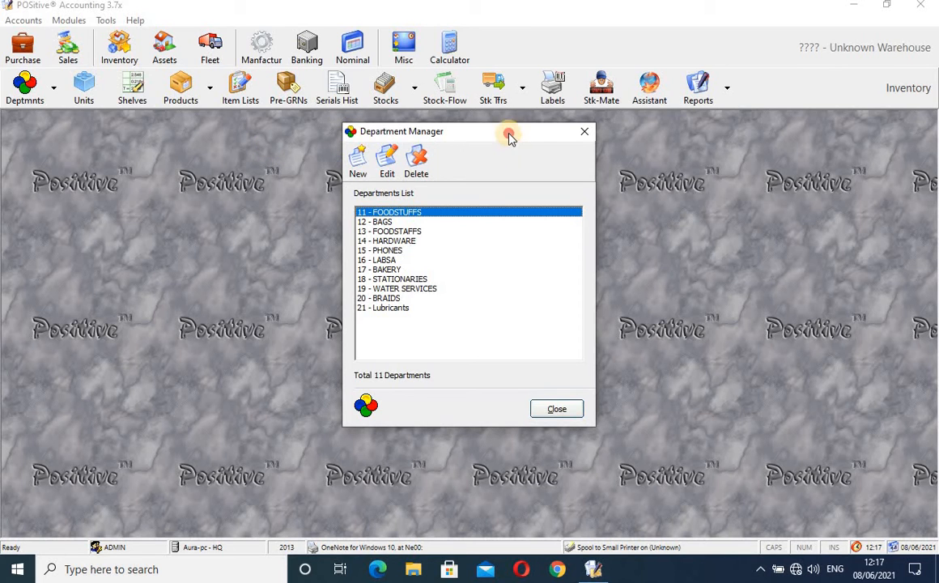
# Step: Review the listed departments, including BAGS, HARDWARE, BAKERY, STATIONARIES, Lubricants and BRAIDS, and close the Department Manager
pyautogui.moveTo(509, 133); pyautogui.dragTo(449, 159)
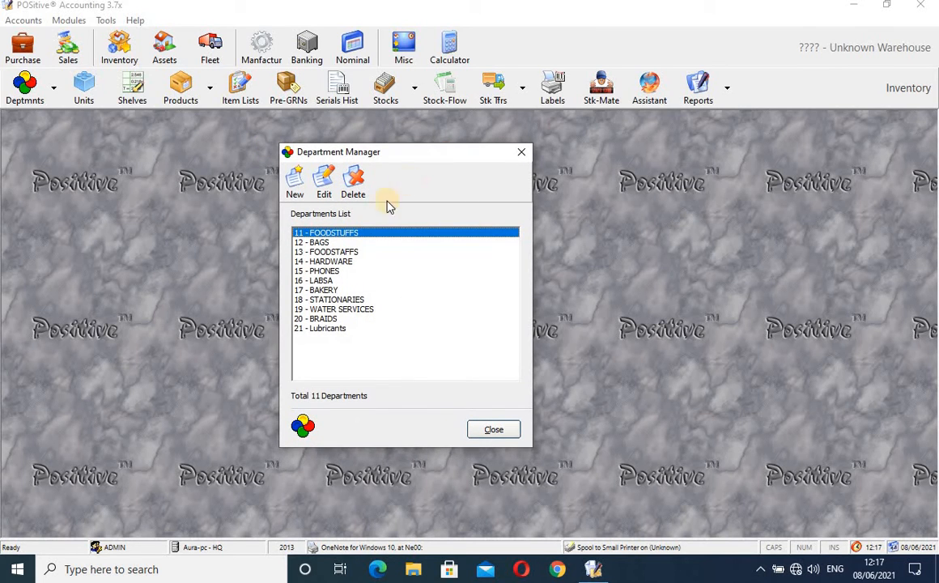
pyautogui.click(316, 242)
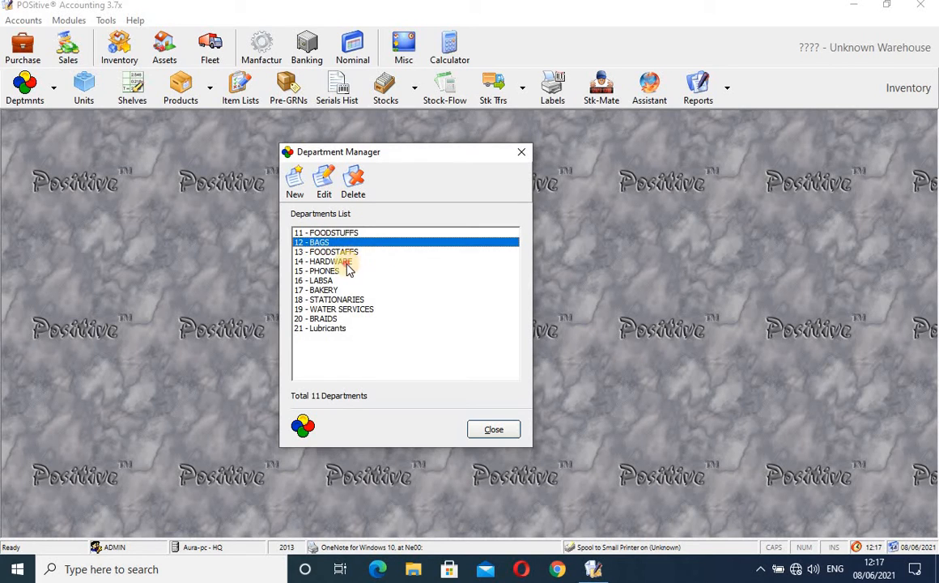
pyautogui.click(348, 261)
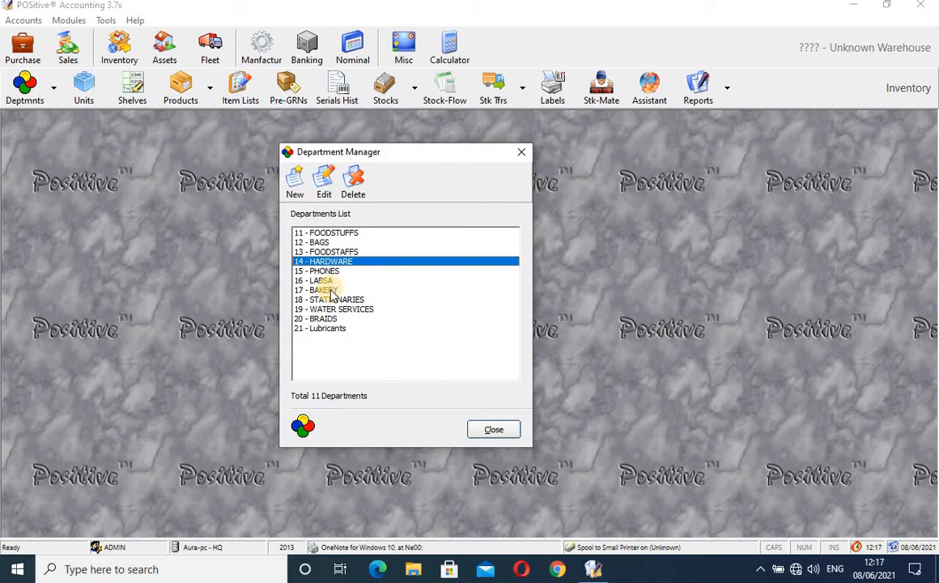
pyautogui.click(326, 291)
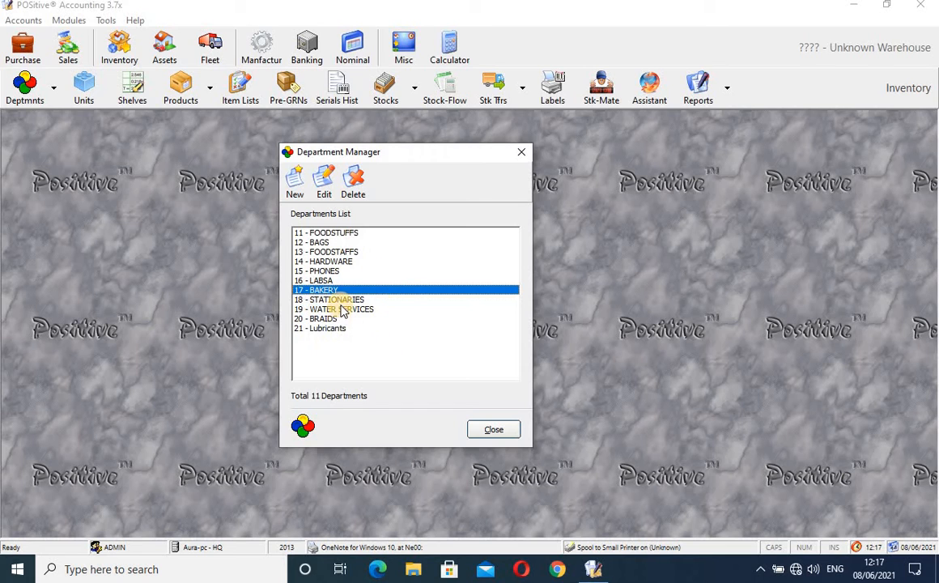
pyautogui.click(343, 301)
pyautogui.click(336, 328)
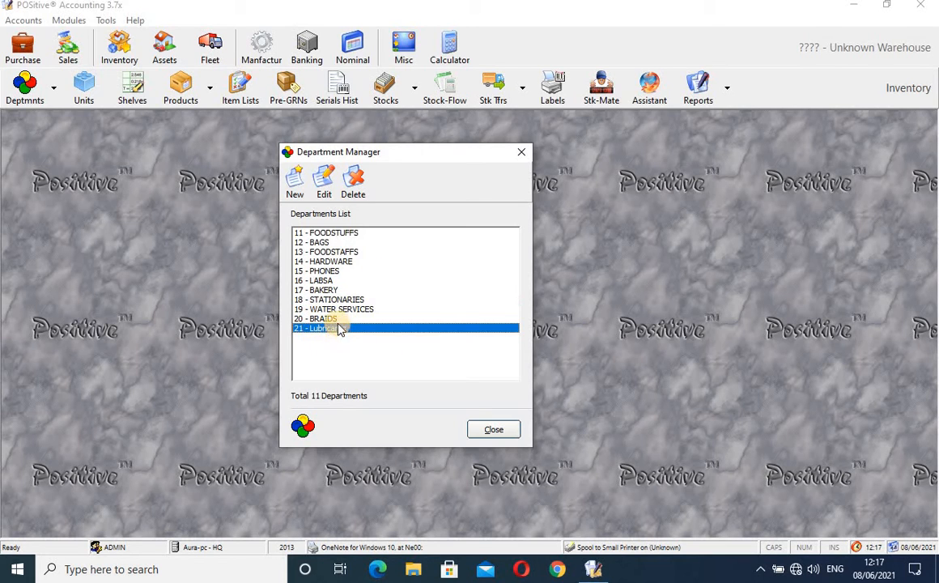
pyautogui.click(337, 319)
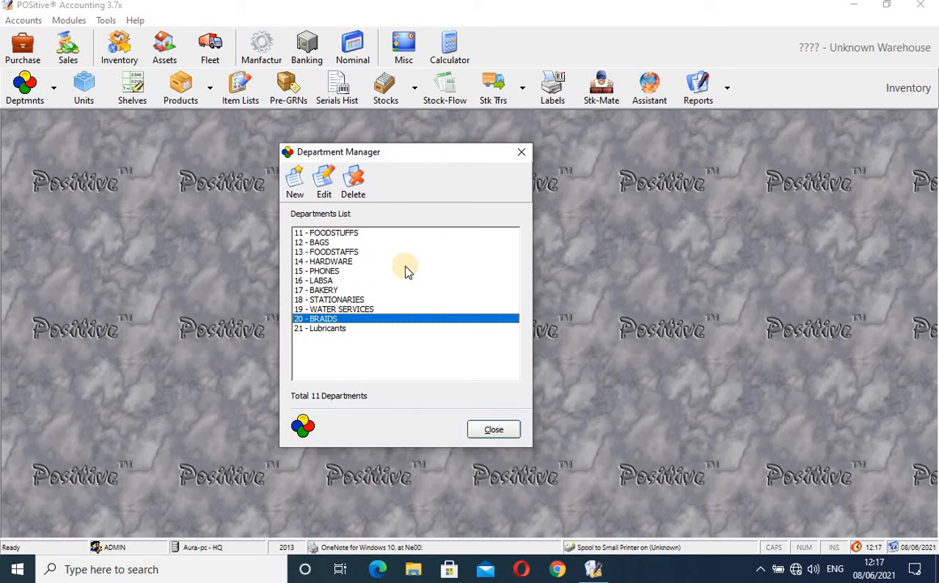
pyautogui.click(521, 153)
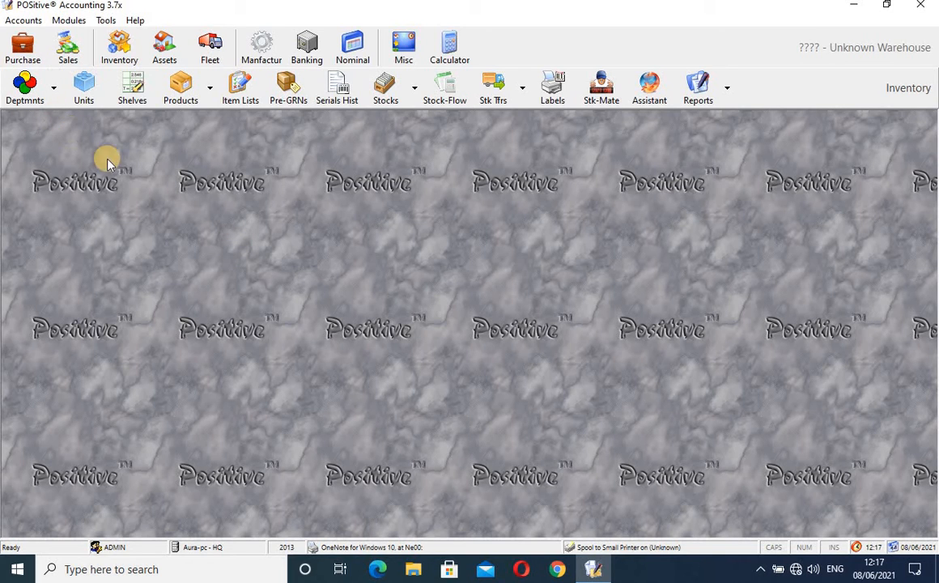
# Step: Review the inventory's preferred units list down to its last entry and close the units manager
pyautogui.click(88, 92)
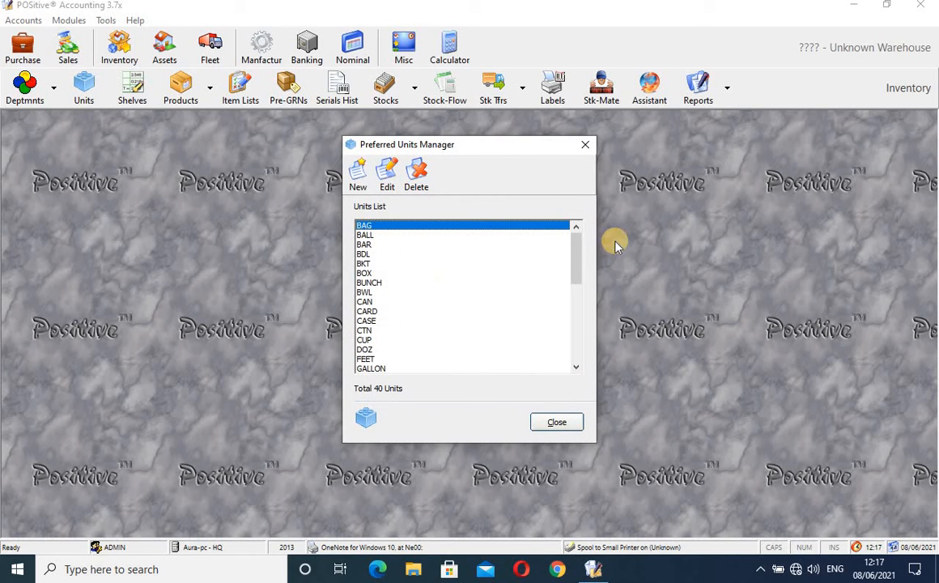
pyautogui.moveTo(577, 246)
pyautogui.mouseDown()
pyautogui.moveTo(595, 388)
pyautogui.moveTo(577, 356)
pyautogui.moveTo(562, 246)
pyautogui.moveTo(584, 363)
pyautogui.moveTo(585, 249)
pyautogui.mouseUp()
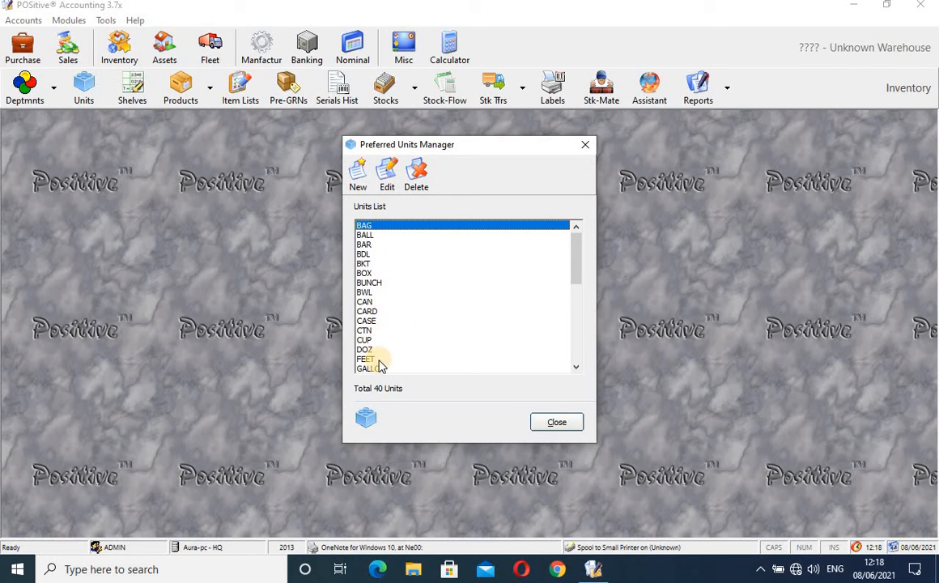
pyautogui.moveTo(574, 261); pyautogui.dragTo(583, 387)
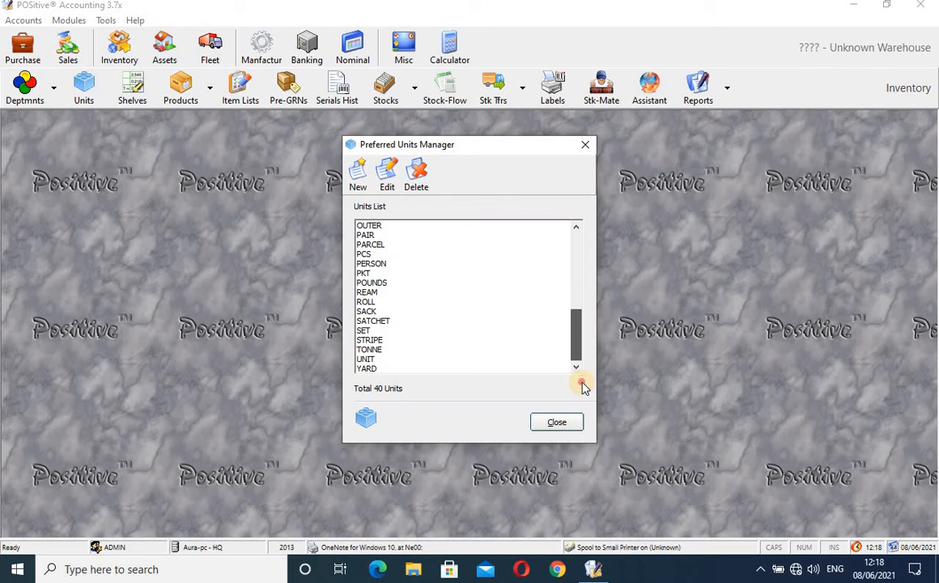
pyautogui.click(585, 144)
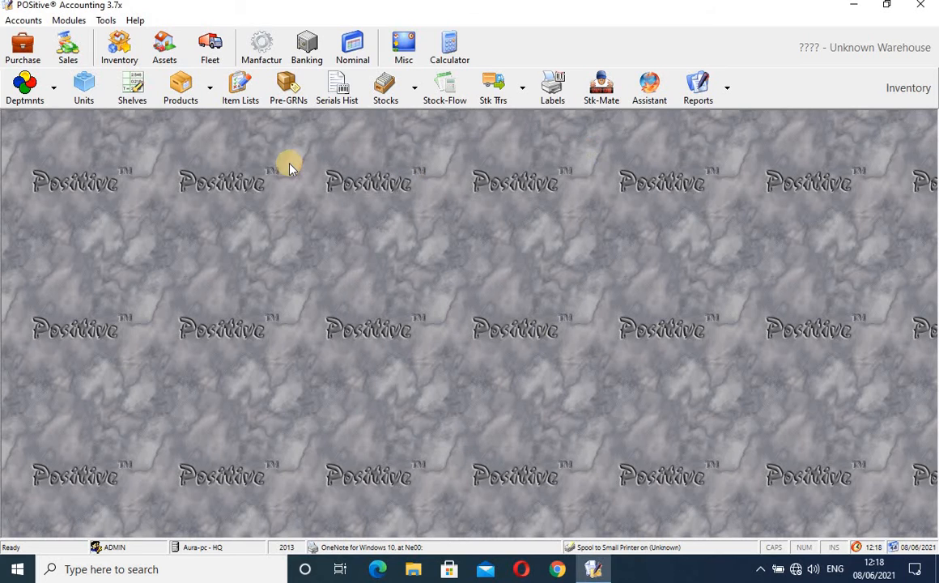
# Step: Create a new product under department 21 - Lubricants with the last available item code, 210002, and the description Shell Hx4
pyautogui.click(180, 85)
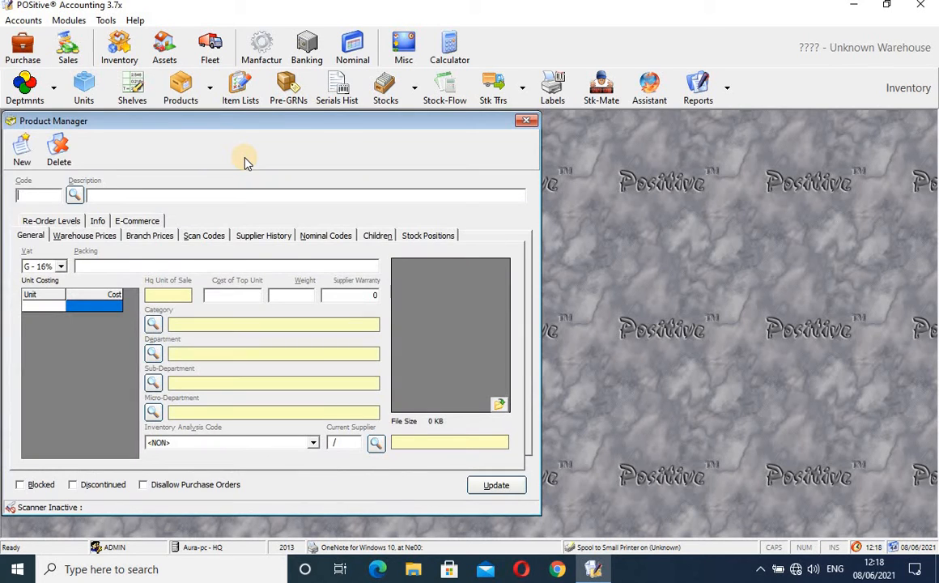
pyautogui.moveTo(335, 120); pyautogui.dragTo(459, 130)
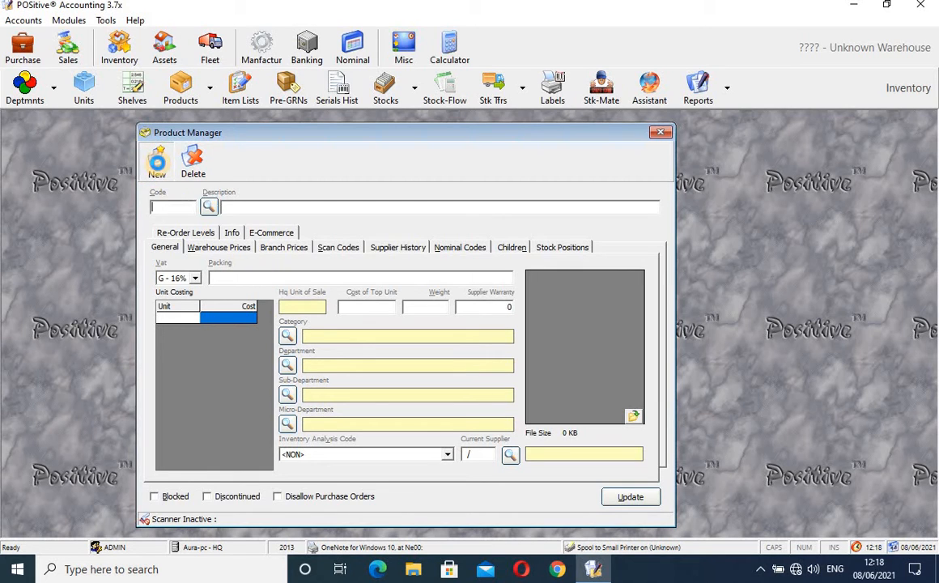
pyautogui.click(157, 162)
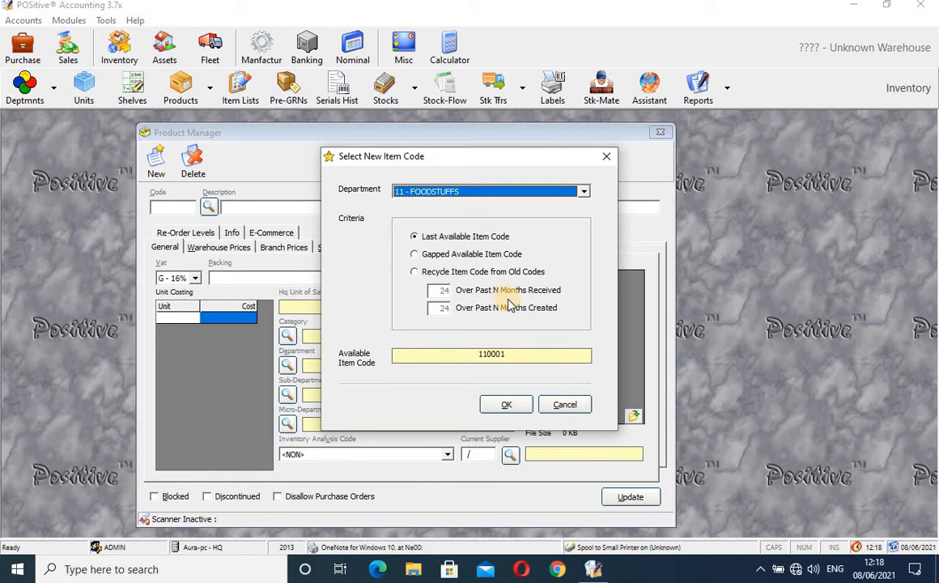
pyautogui.click(583, 191)
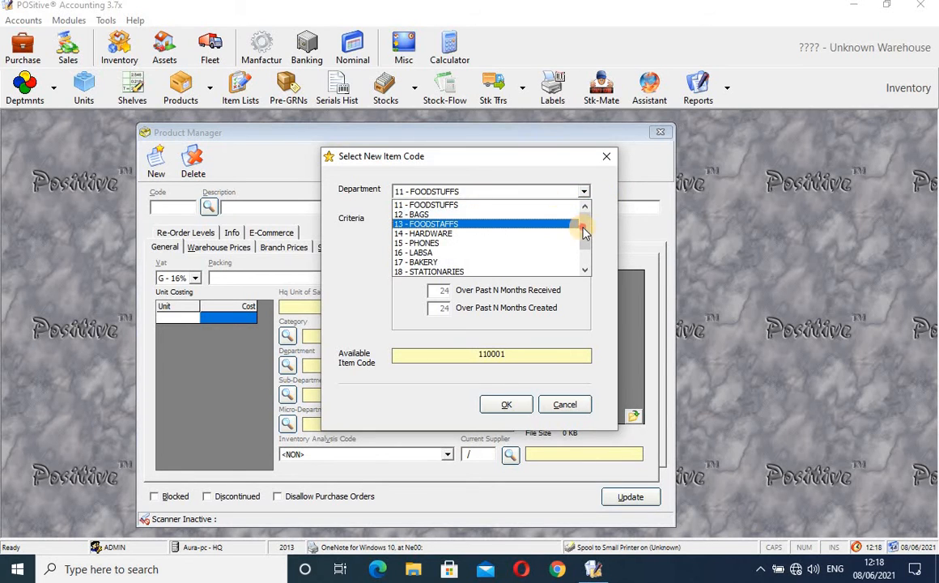
pyautogui.moveTo(585, 233); pyautogui.dragTo(592, 267)
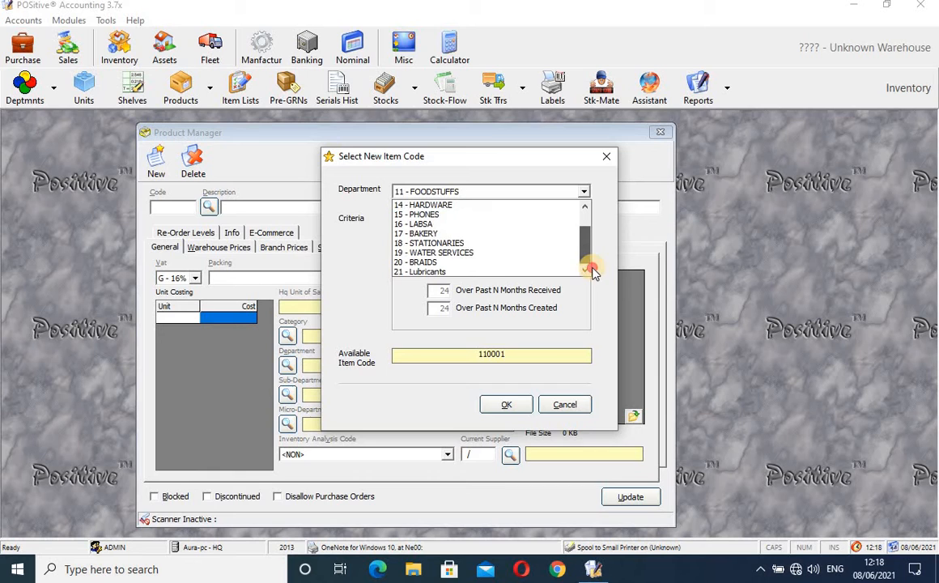
pyautogui.click(502, 272)
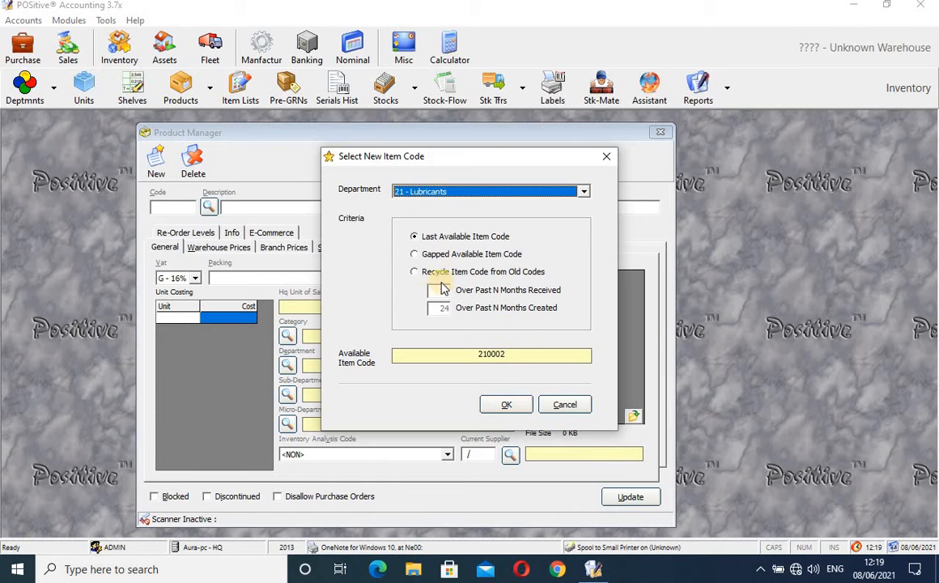
pyautogui.click(506, 406)
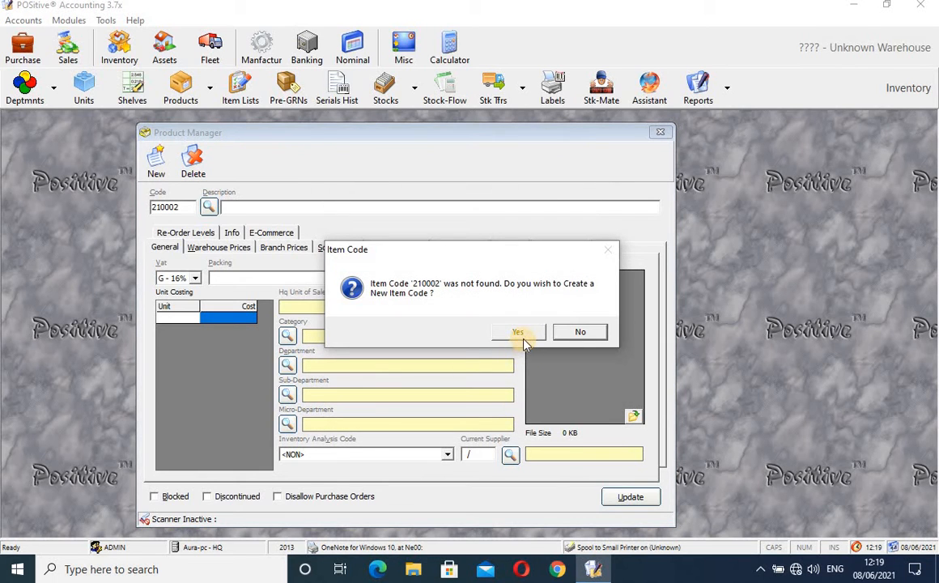
pyautogui.click(519, 333)
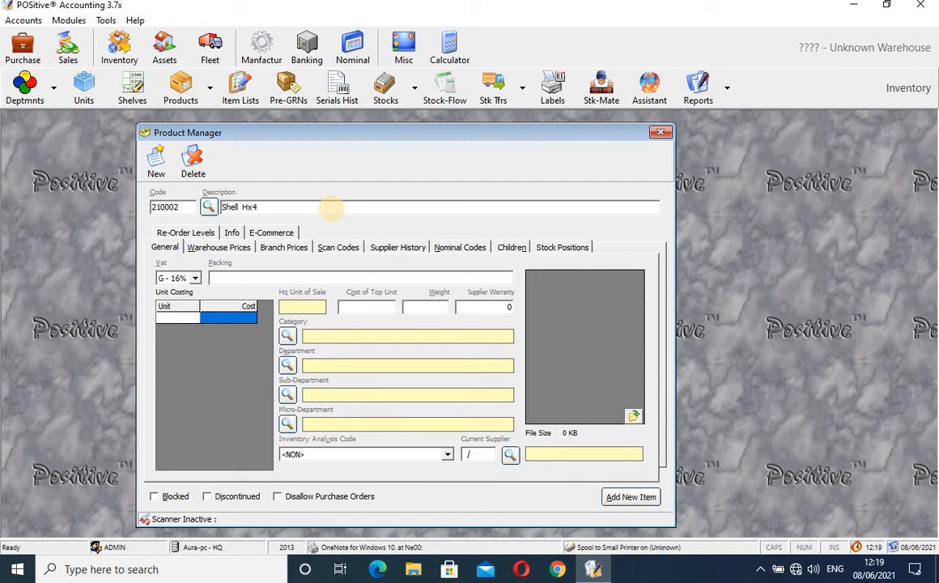
# Step: Set the packing of the Shell Hx4 product to 1 CTN * 4 PCS
pyautogui.click(256, 277)
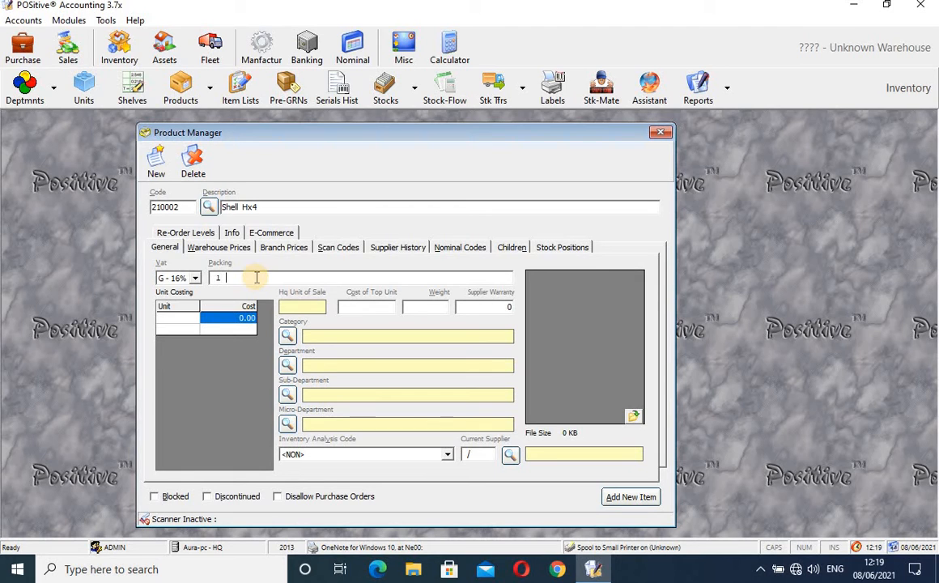
pyautogui.write('1c')
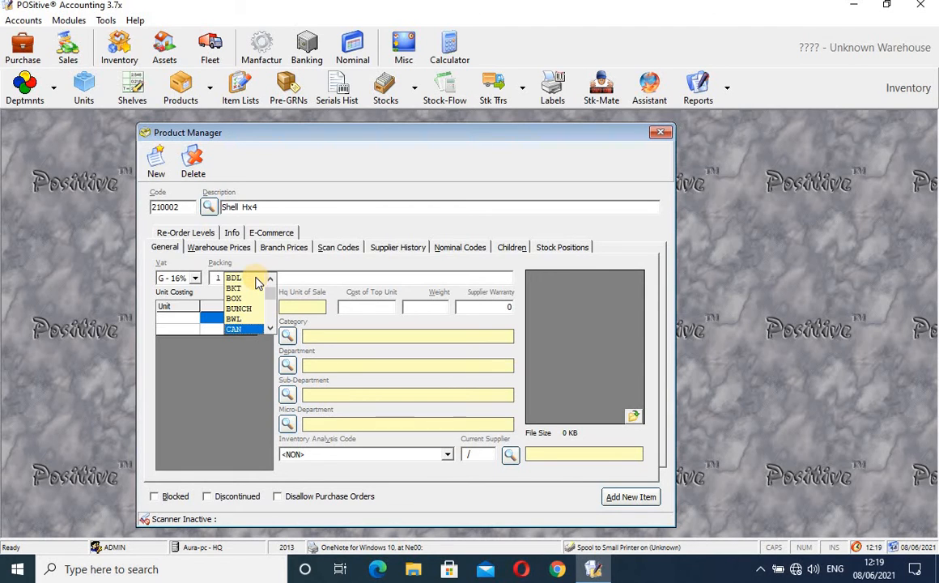
pyautogui.press('Down')
pyautogui.press('Down')
pyautogui.press('Down')
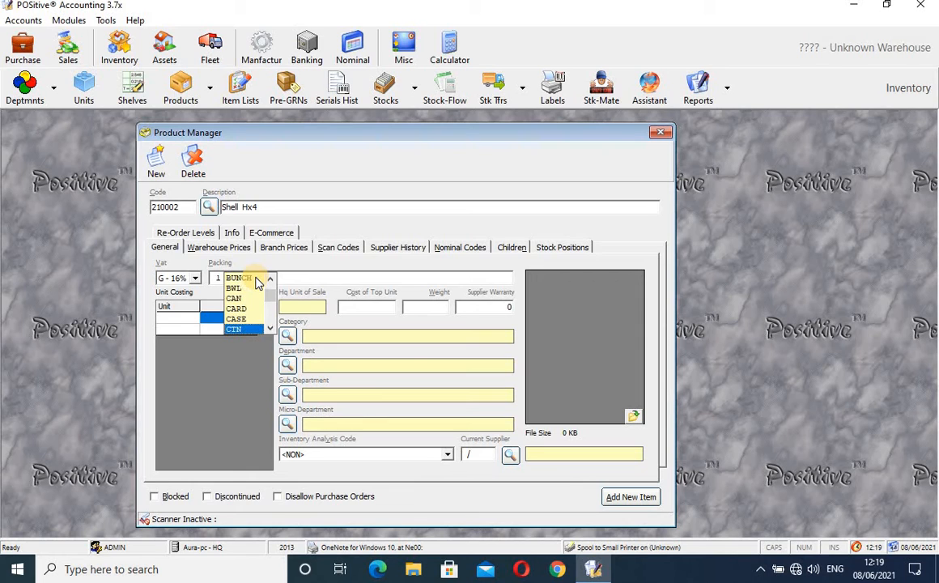
pyautogui.press('Return')
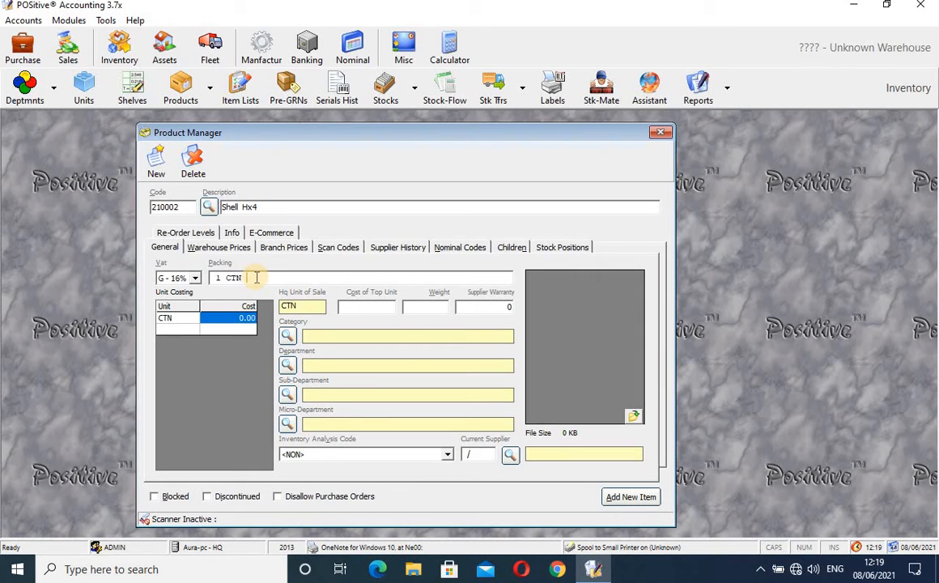
pyautogui.write('*')
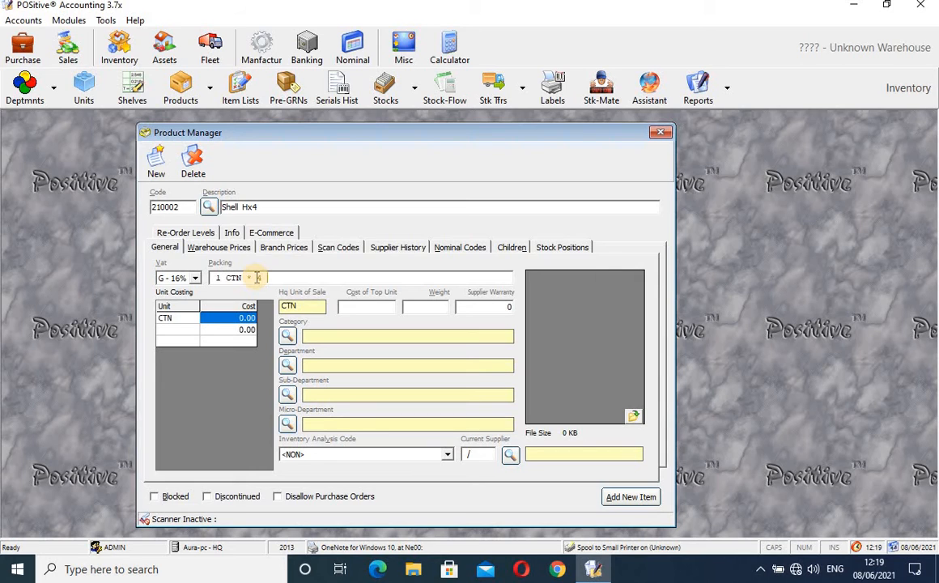
pyautogui.write('4 p')
pyautogui.press('Down')
pyautogui.press('Down')
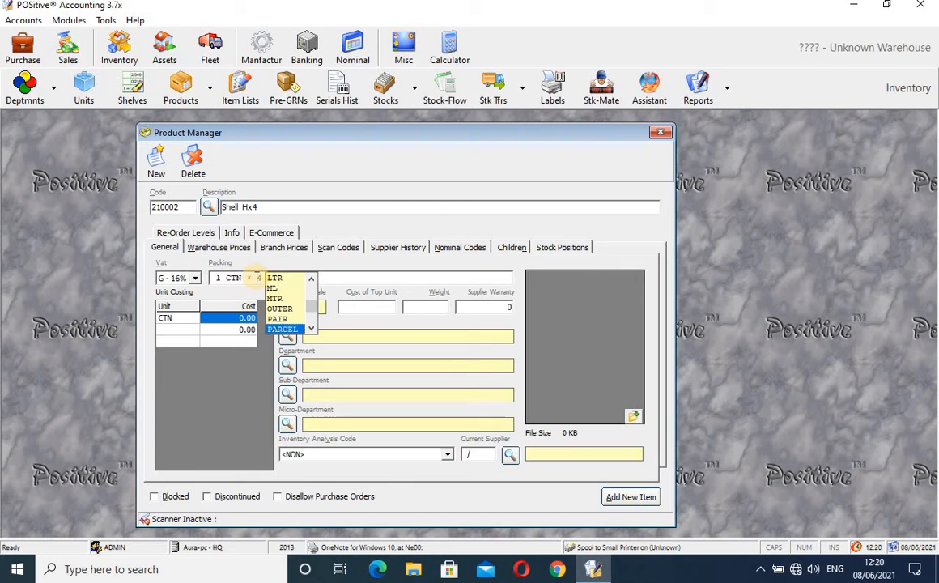
pyautogui.press('Return')
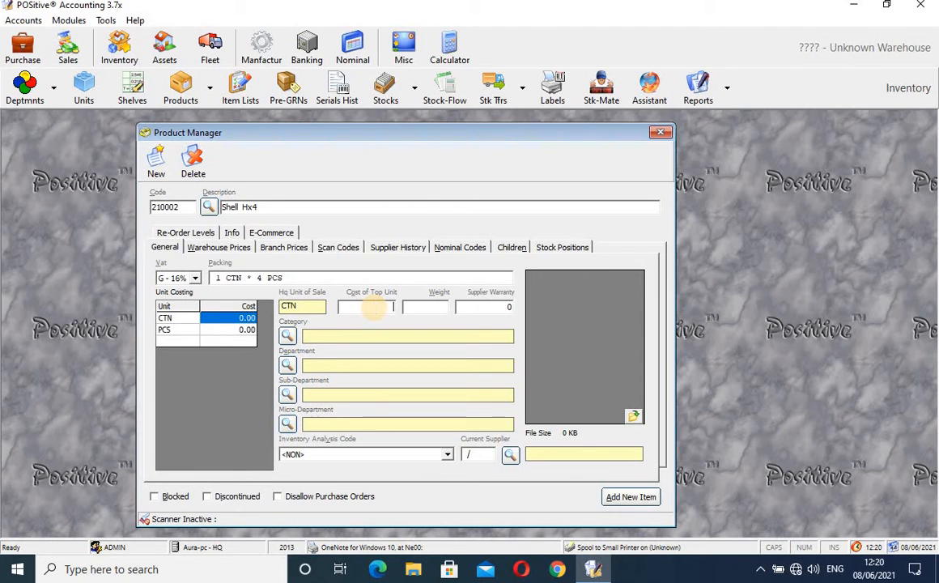
# Step: Set the product's cost of top unit to 13000 and check the unit costs for CTN and PCS
pyautogui.click(374, 307)
pyautogui.write('13000')
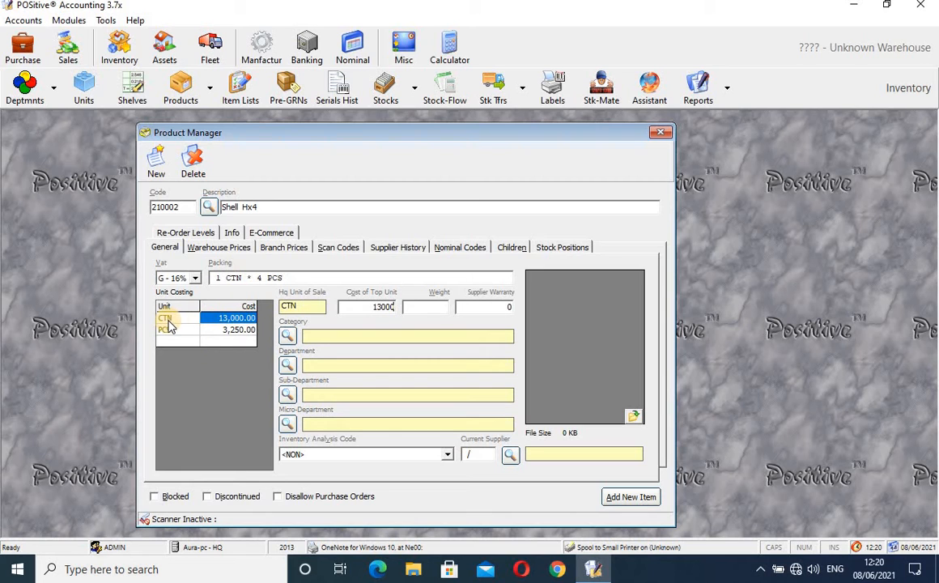
pyautogui.click(243, 318)
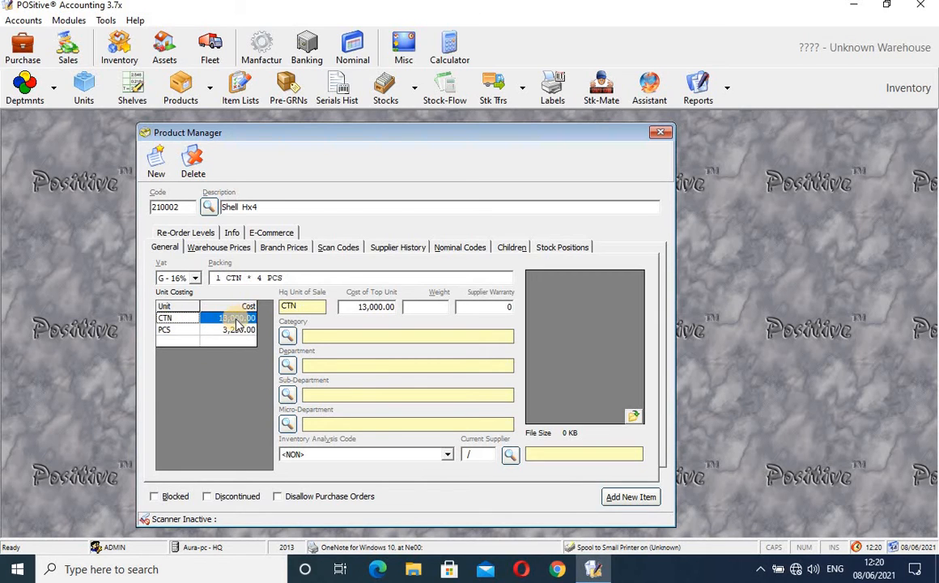
pyautogui.click(176, 329)
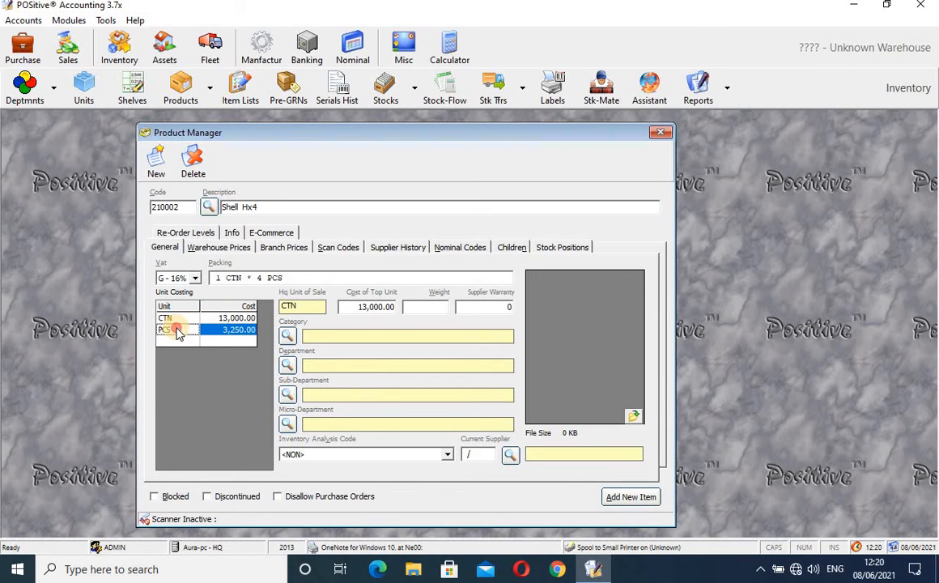
pyautogui.click(238, 332)
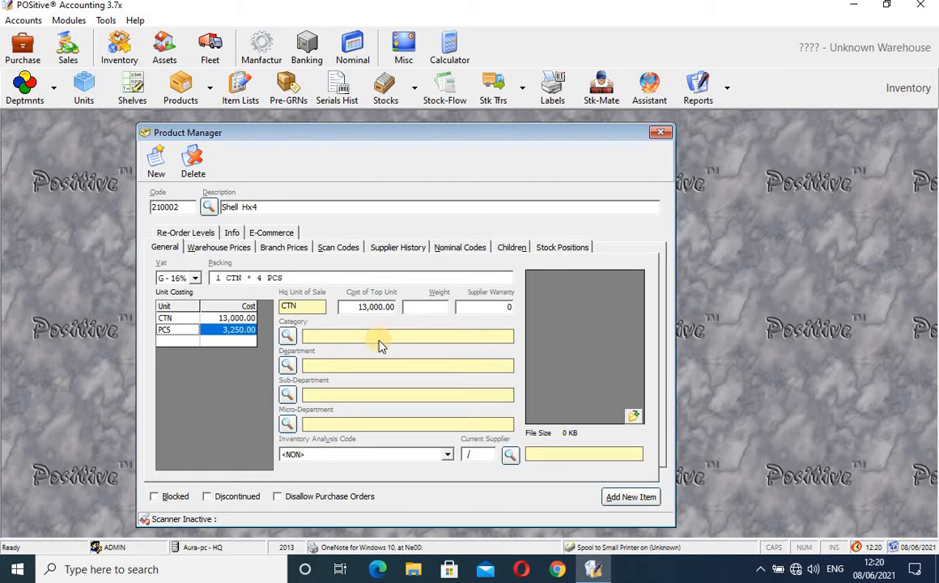
# Step: Assign the Shell Hx4 product to category 01 - GENERAL and department 21 - Lubricants
pyautogui.click(289, 337)
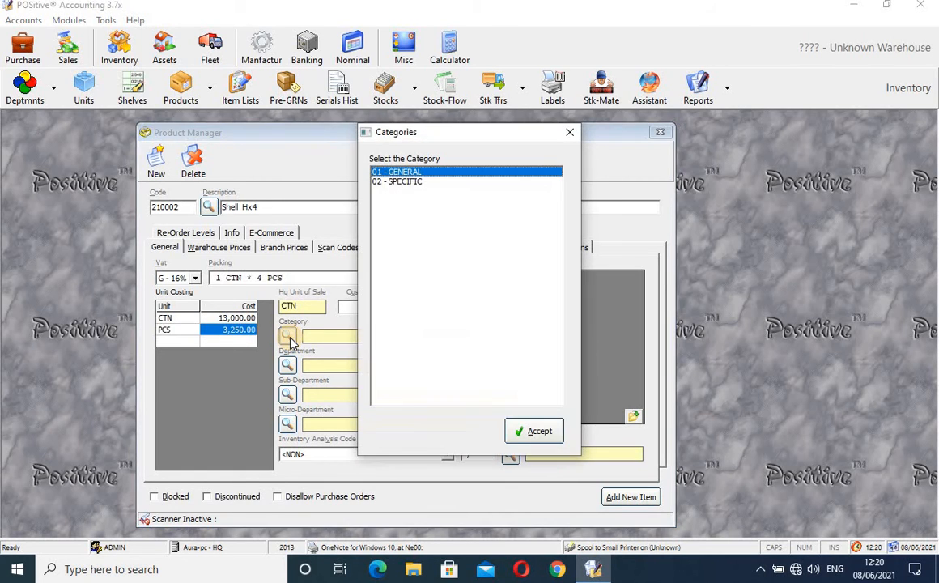
pyautogui.click(536, 431)
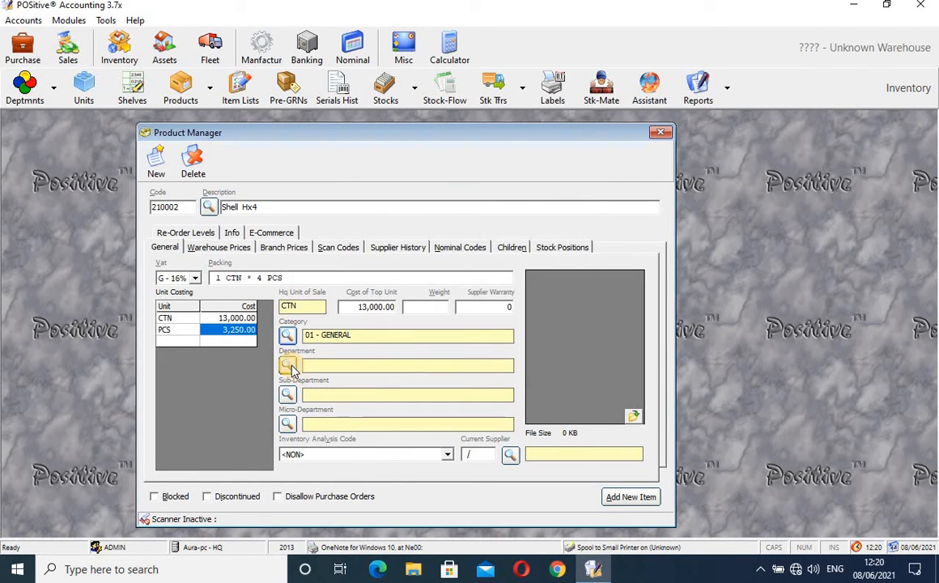
pyautogui.click(289, 365)
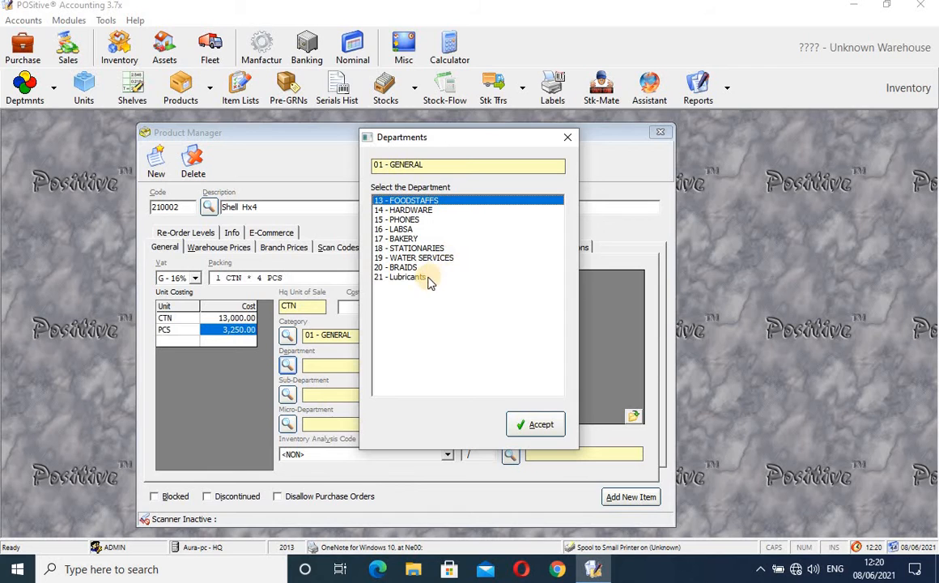
pyautogui.click(427, 277)
pyautogui.click(547, 430)
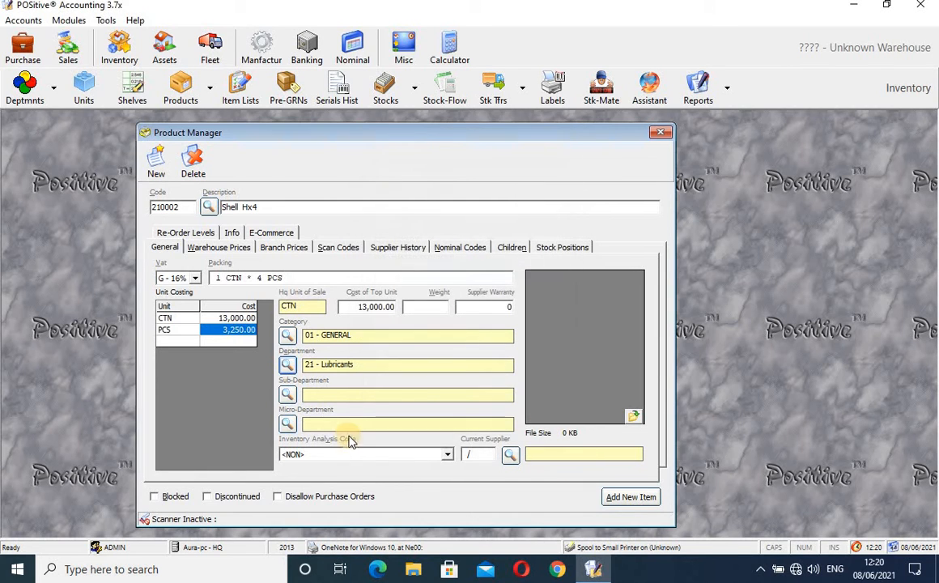
# Step: Set the product's sub-department and micro-department to blank
pyautogui.click(289, 396)
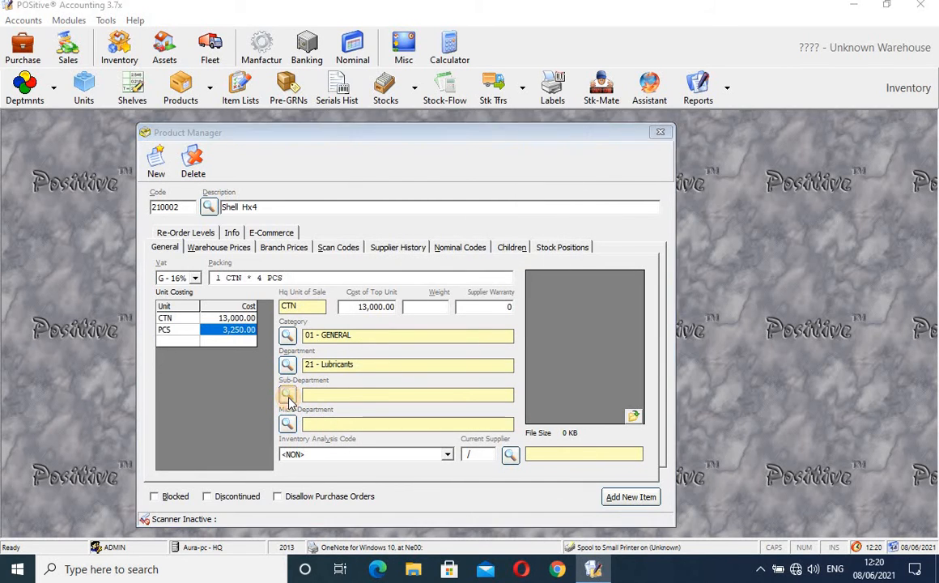
pyautogui.click(474, 429)
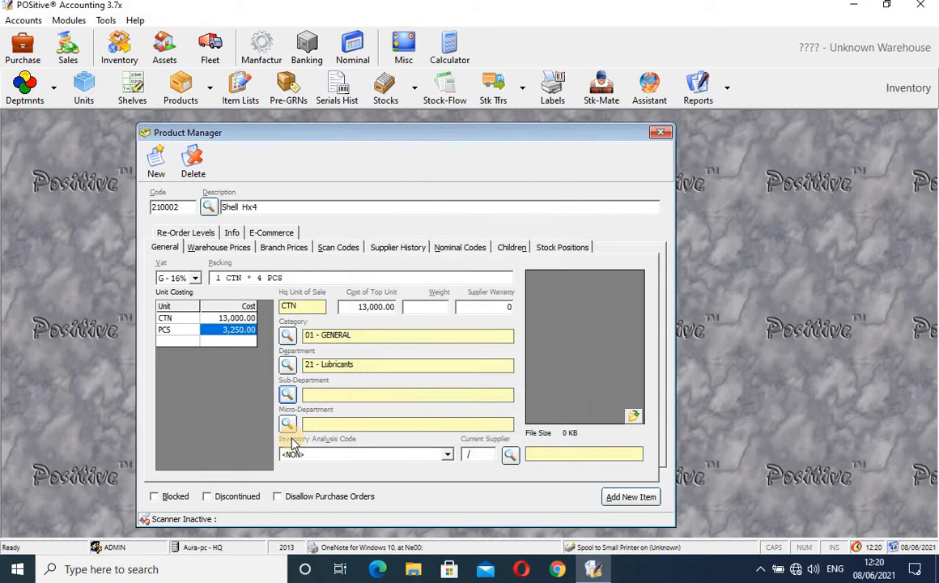
pyautogui.click(289, 424)
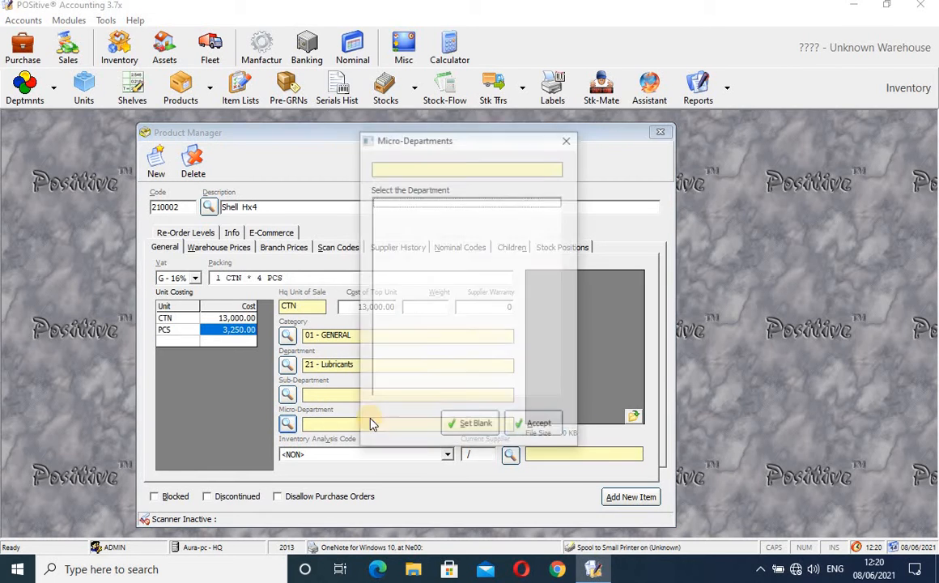
pyautogui.click(458, 427)
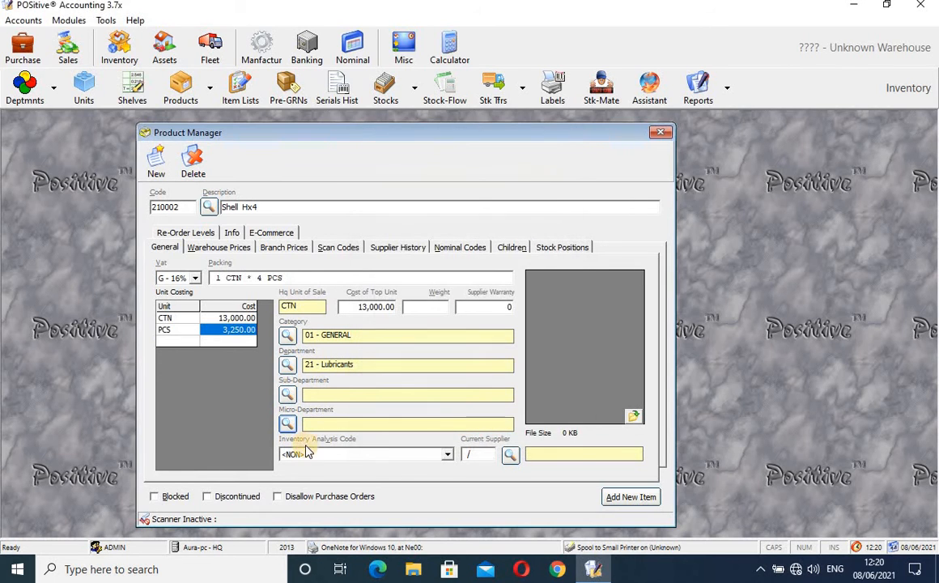
# Step: Search the suppliers for "arms" and assign ARMSTRONG SUPPLIERS as the product's current supplier
pyautogui.click(510, 456)
pyautogui.write('a')
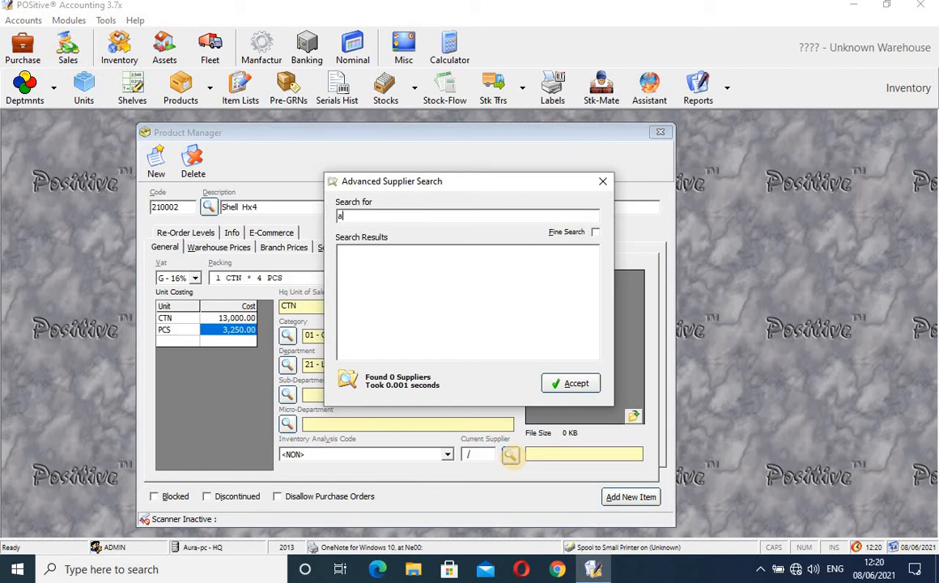
pyautogui.write('rms')
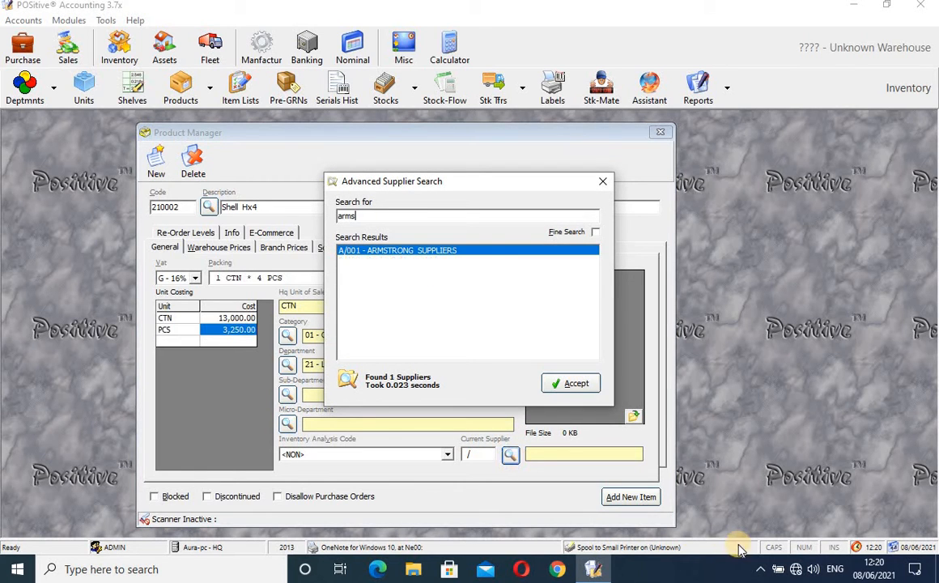
pyautogui.click(575, 384)
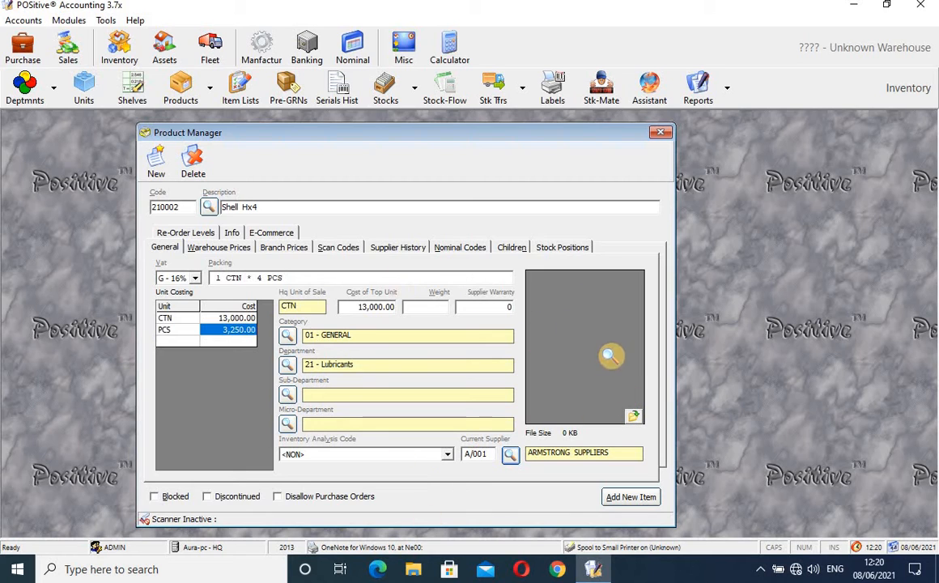
# Step: Load BlankImage from the POSitive Enterprise folder on New Volume (E:) as the product picture and add the new item to the inventory
pyautogui.click(635, 417)
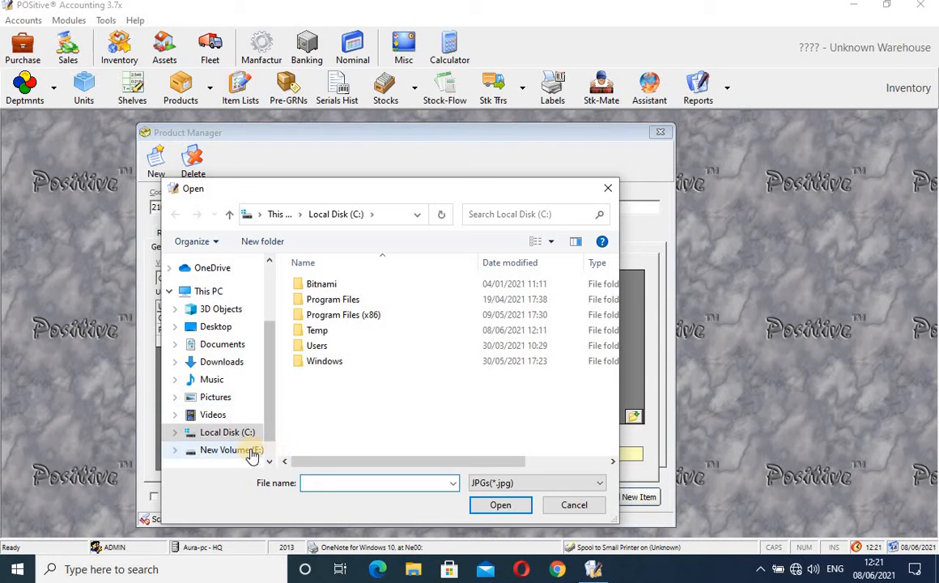
pyautogui.click(251, 453)
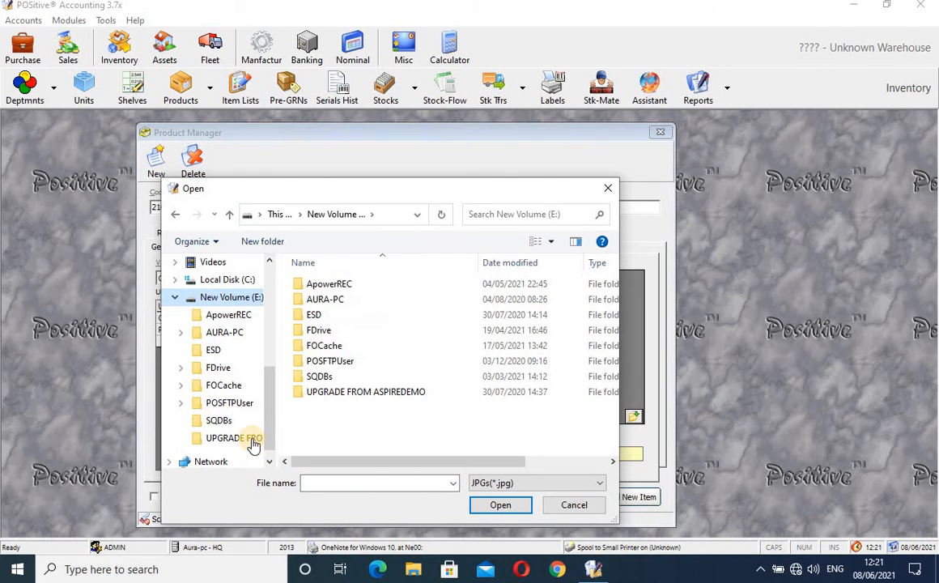
pyautogui.doubleClick(348, 332)
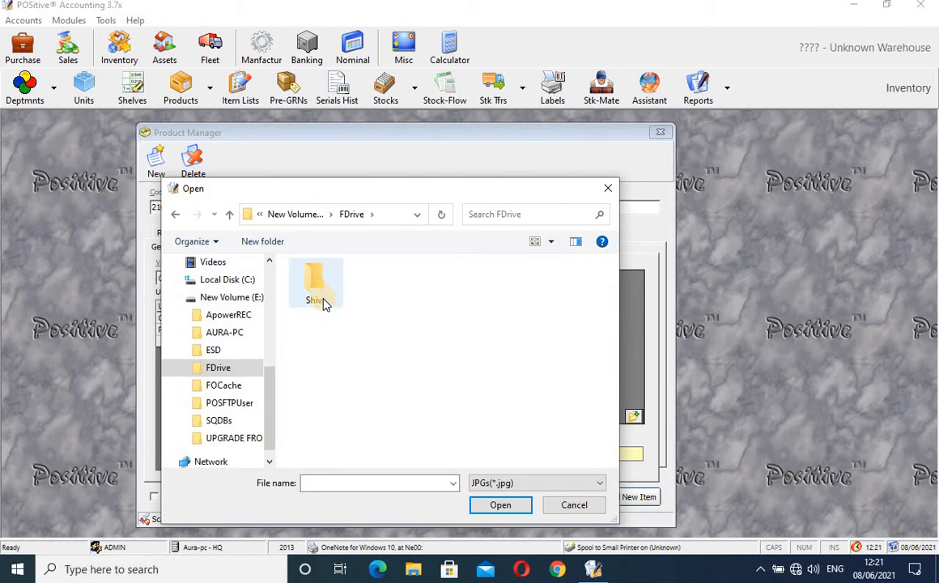
pyautogui.doubleClick(324, 299)
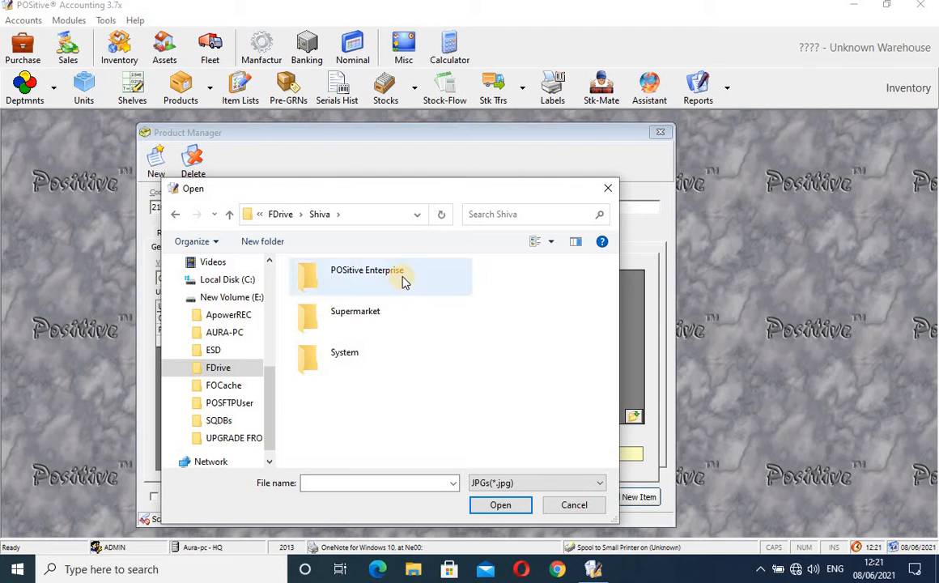
pyautogui.doubleClick(364, 272)
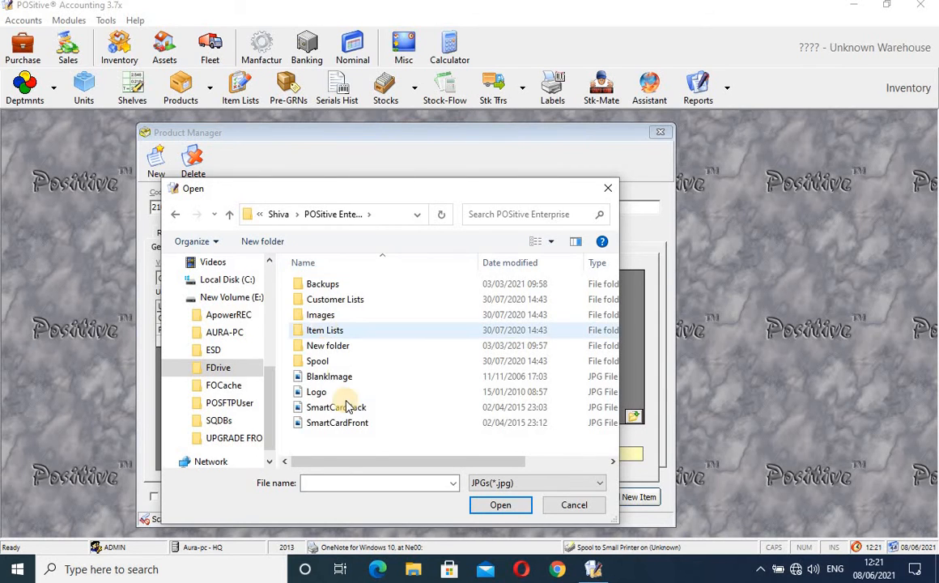
pyautogui.click(348, 377)
pyautogui.doubleClick(348, 378)
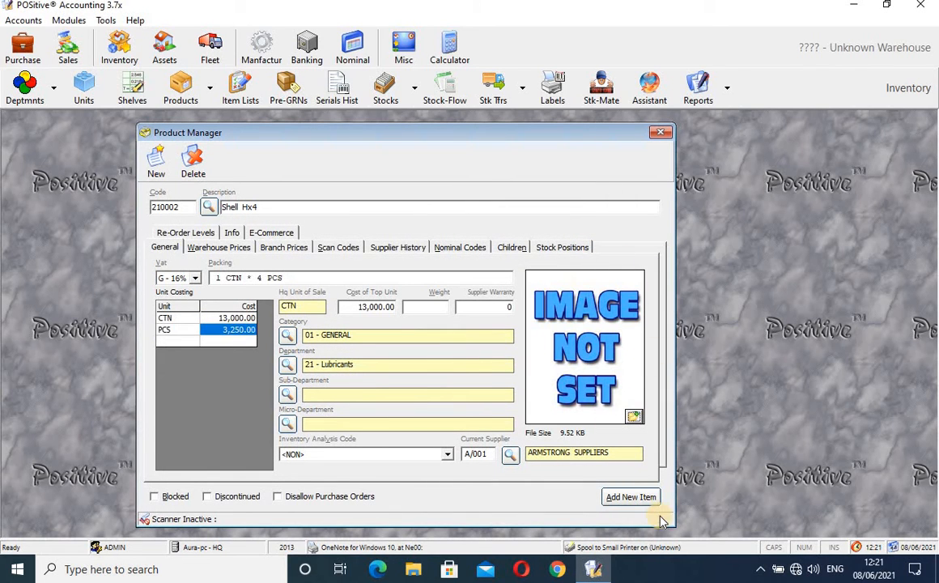
pyautogui.click(637, 498)
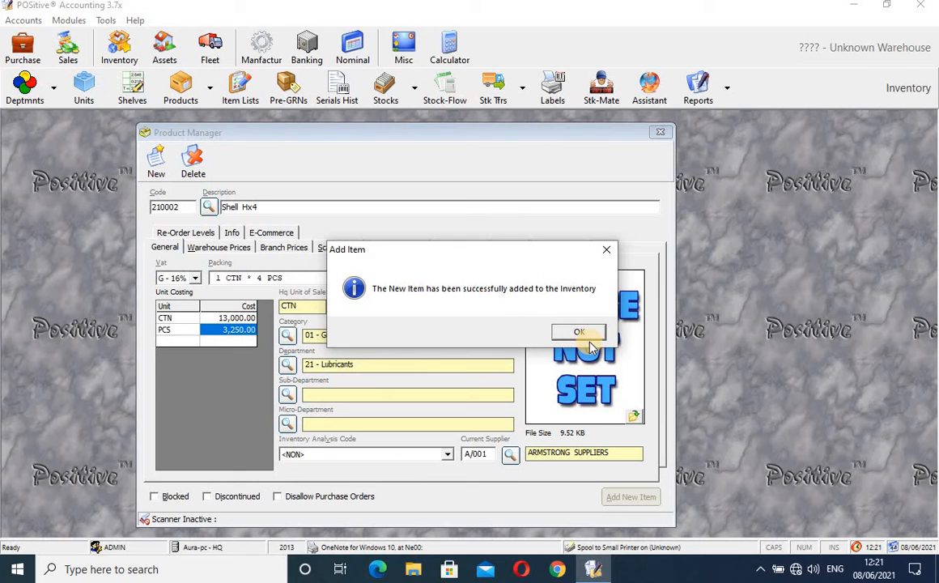
pyautogui.click(590, 333)
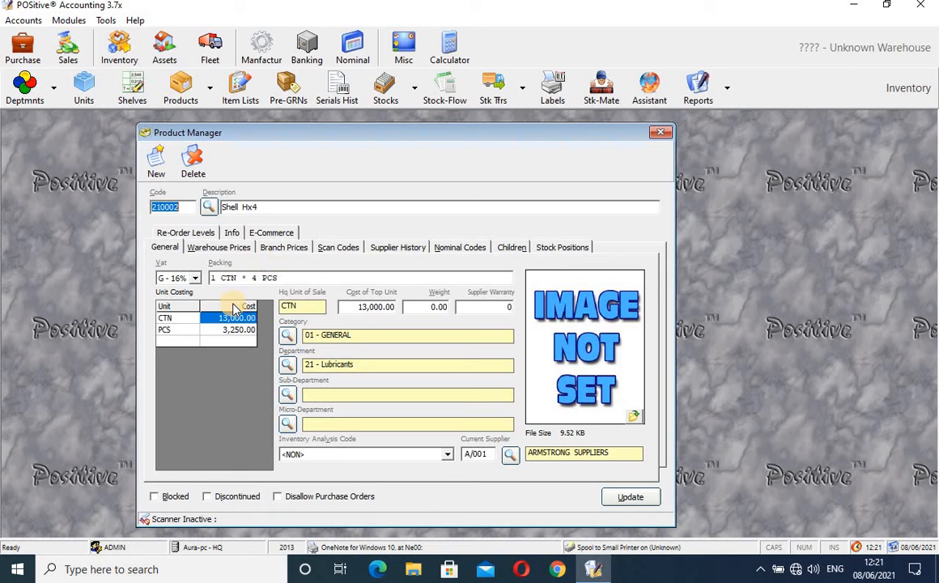
# Step: Try the VAT codes E - 0% and A - 0% on the product, and return it to G - 16%
pyautogui.click(195, 278)
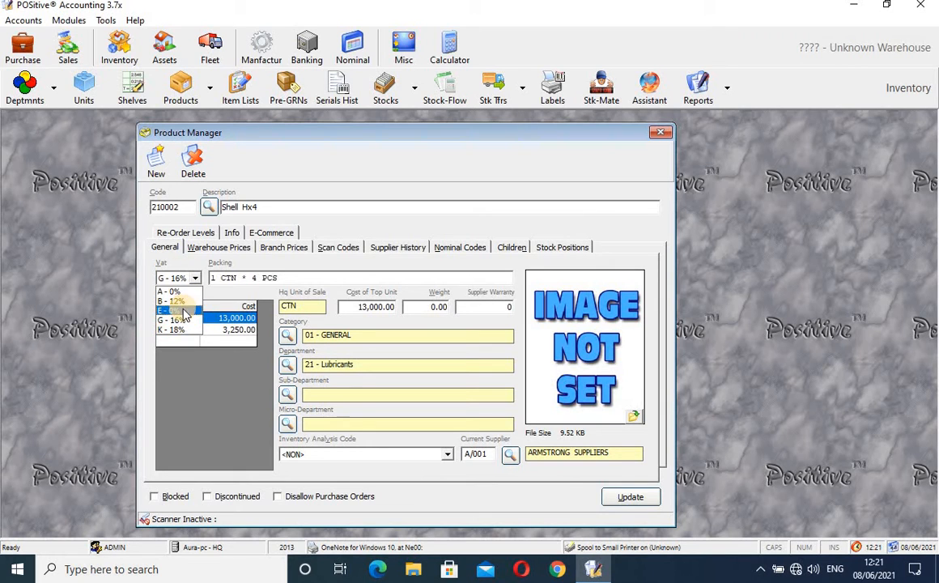
pyautogui.click(185, 312)
pyautogui.click(194, 278)
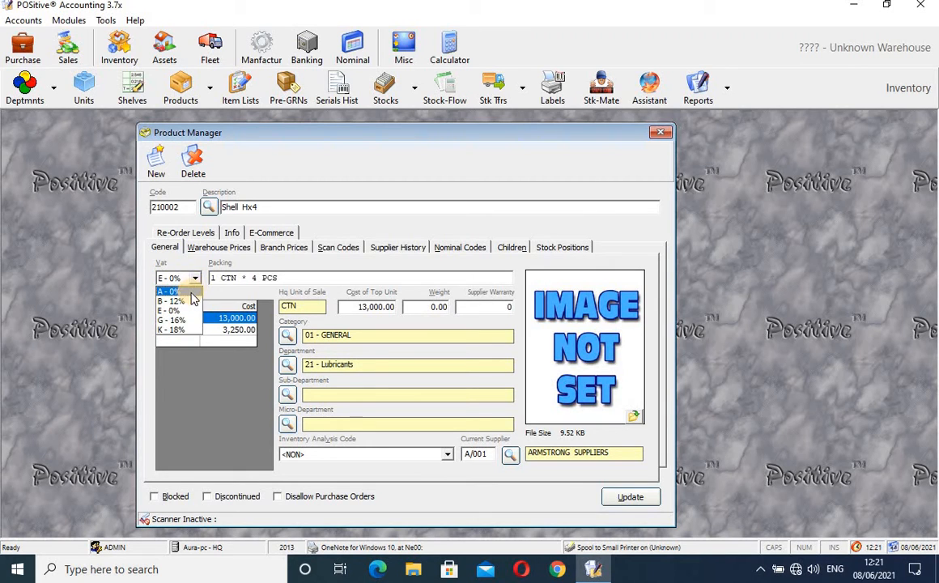
pyautogui.click(191, 293)
pyautogui.click(195, 278)
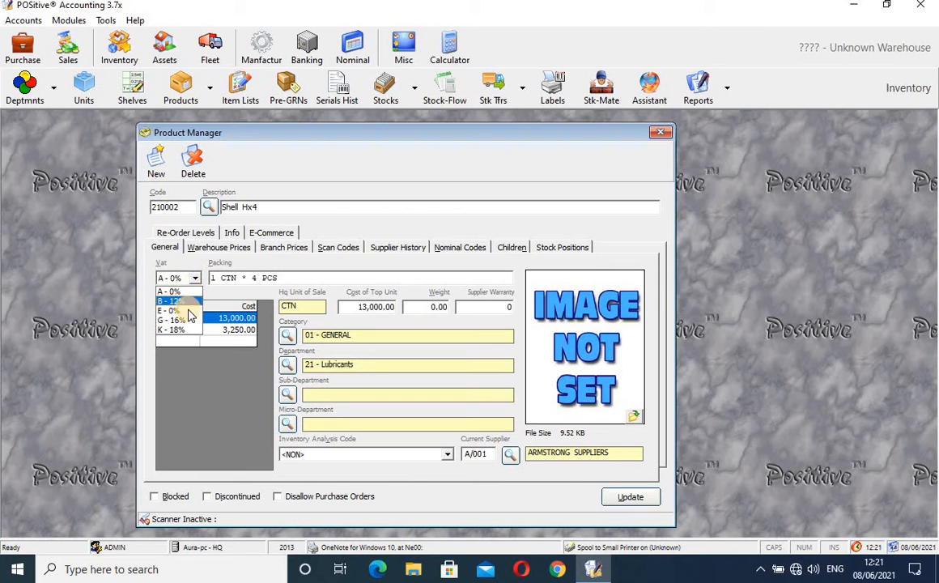
pyautogui.click(186, 322)
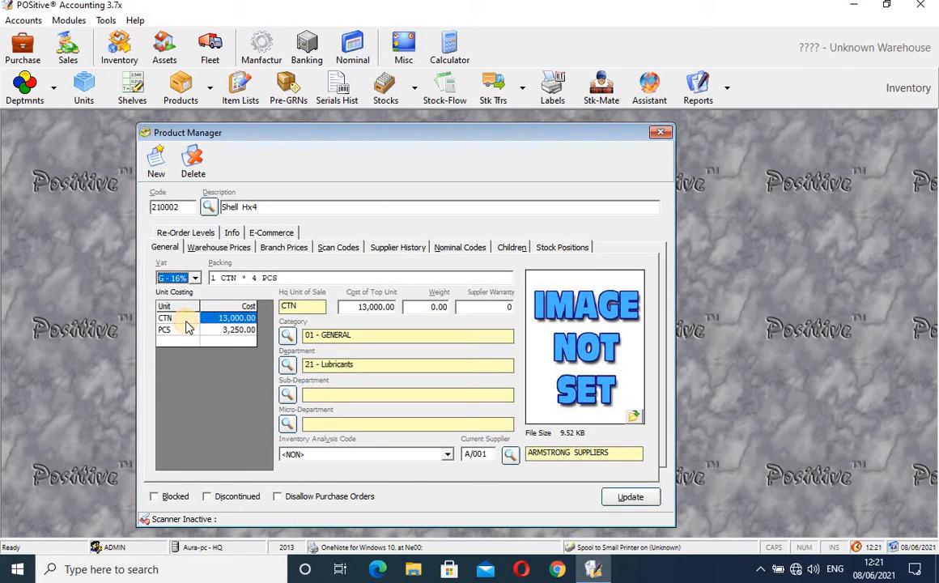
pyautogui.click(202, 368)
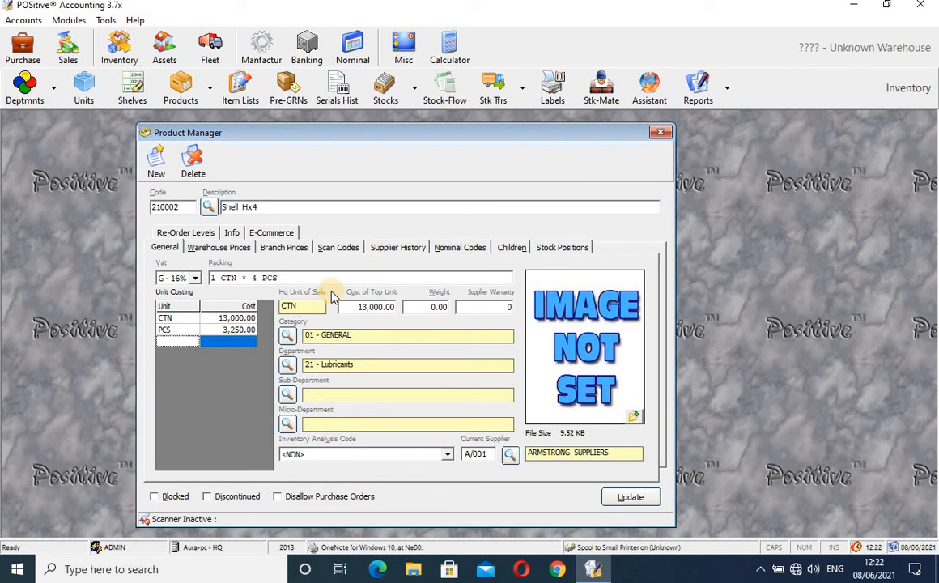
# Step: In the 02 - Supermarket branch prices, set AURA & SONS SUPERMARKET to branch unit PCS with a selling price of 5000
pyautogui.click(208, 249)
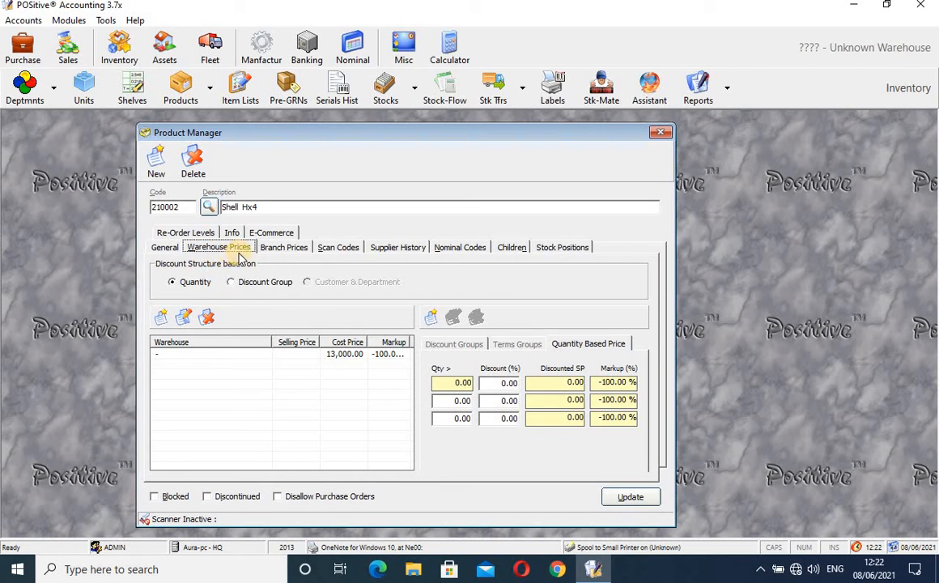
pyautogui.click(273, 248)
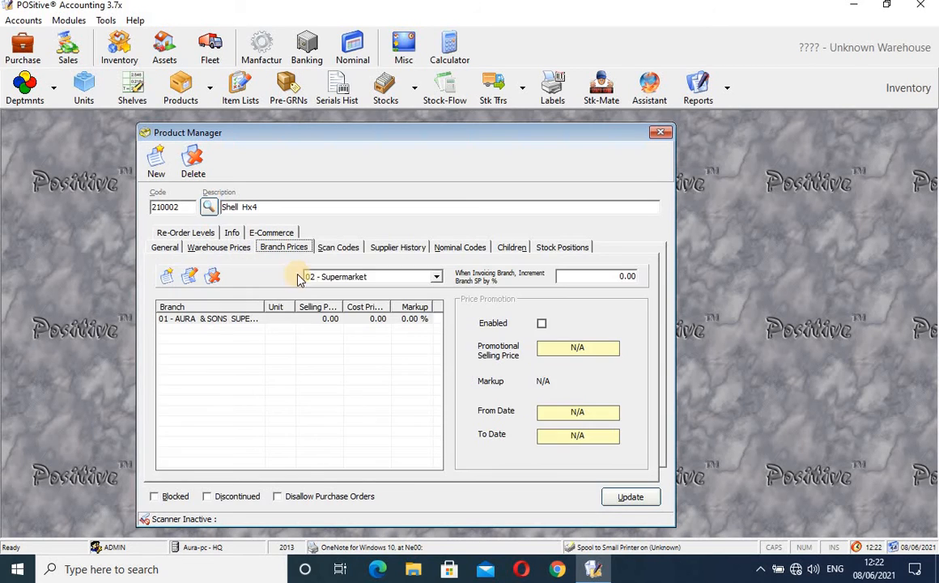
pyautogui.click(437, 277)
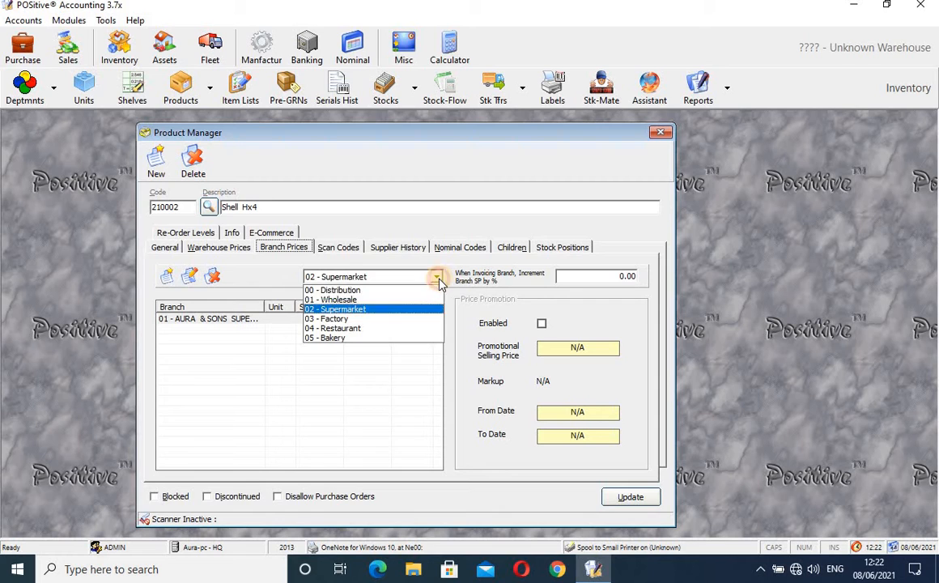
pyautogui.click(400, 310)
pyautogui.click(375, 320)
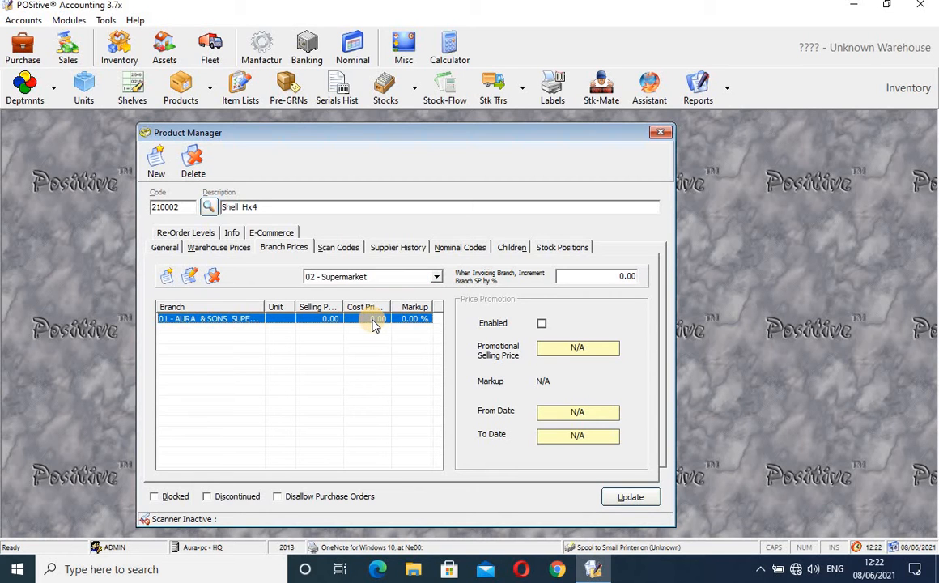
pyautogui.doubleClick(374, 320)
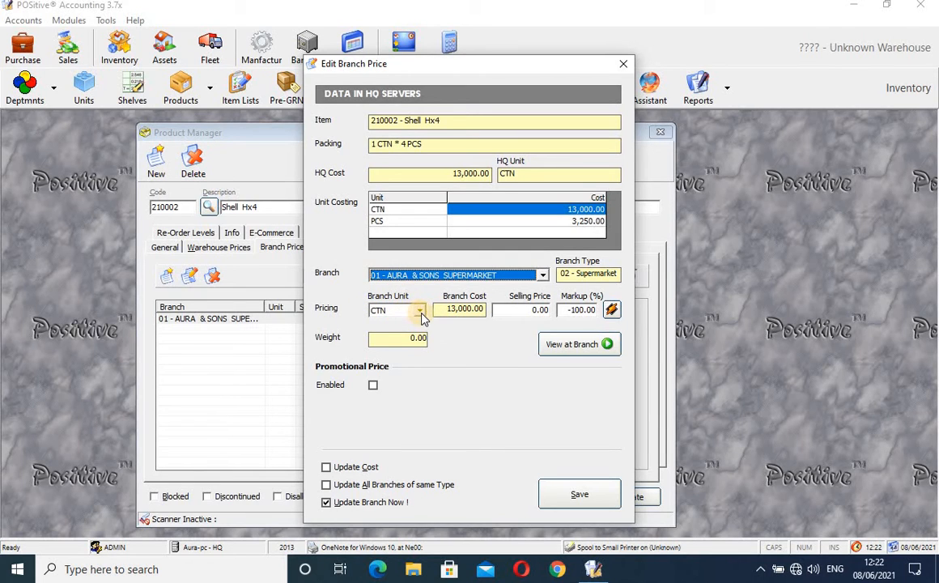
pyautogui.click(421, 312)
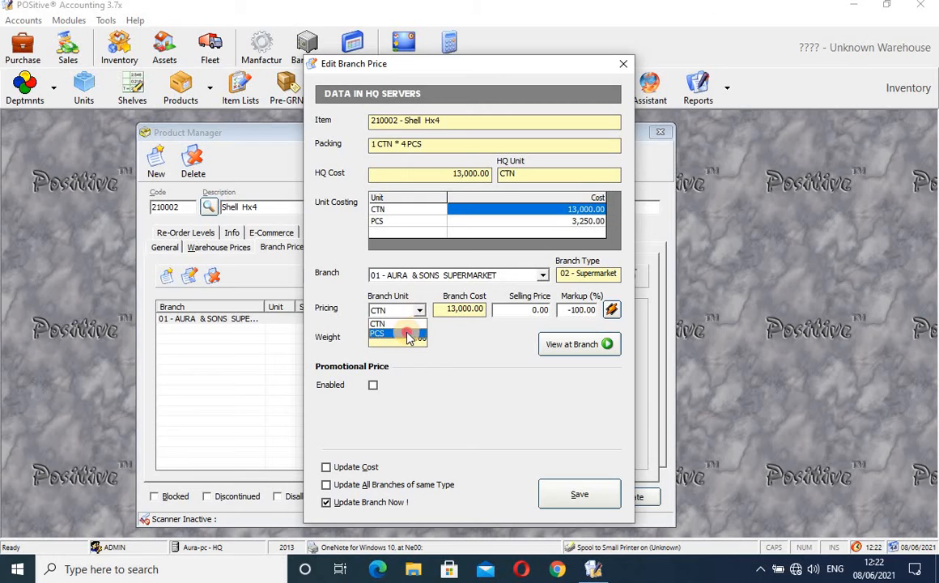
pyautogui.click(379, 331)
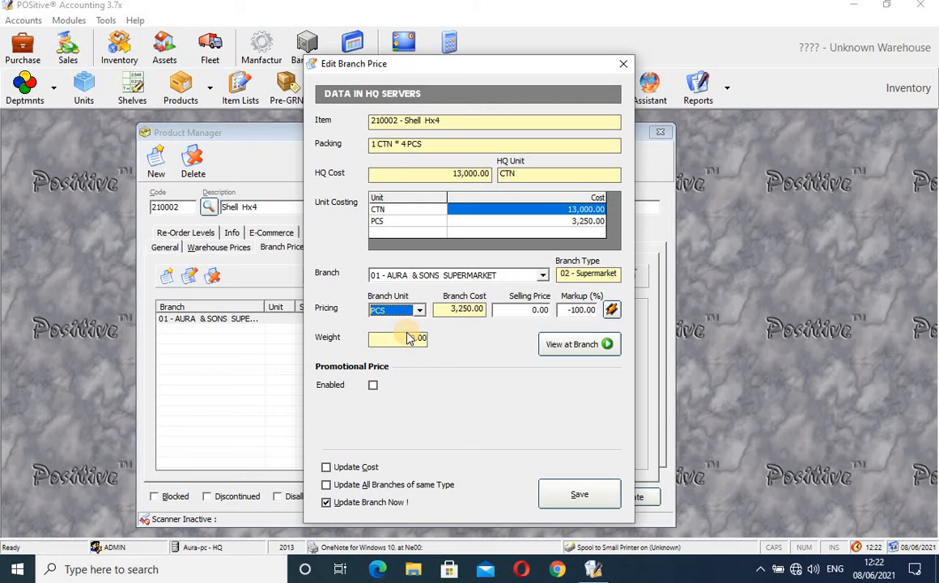
pyautogui.click(541, 309)
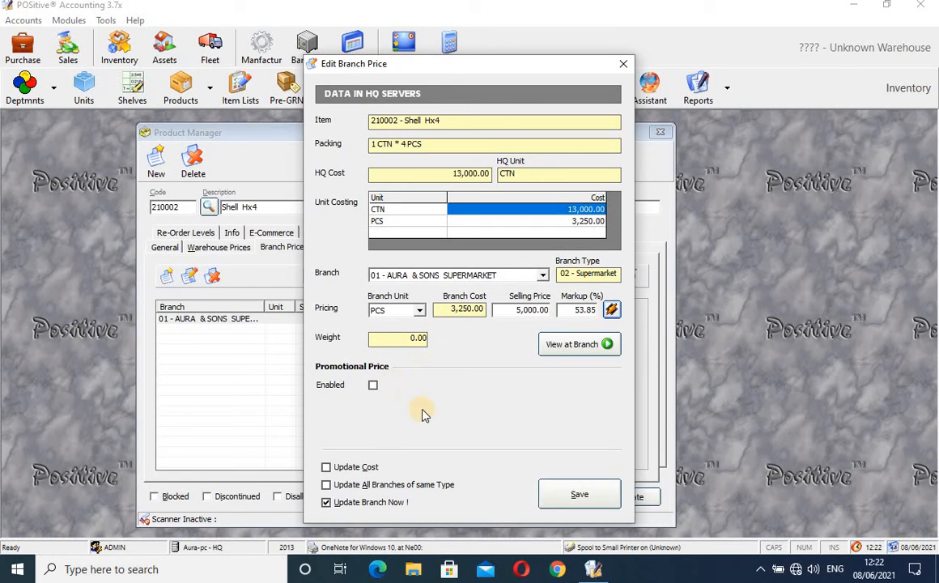
# Step: Enable Update Cost and Update All Branches of same Type, and save the branch price
pyautogui.click(327, 467)
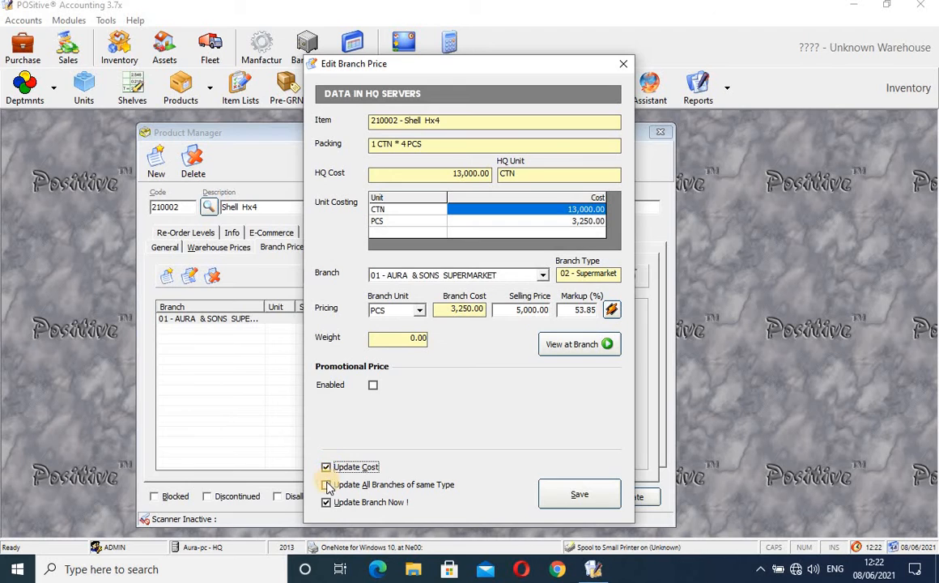
pyautogui.click(327, 485)
pyautogui.click(559, 495)
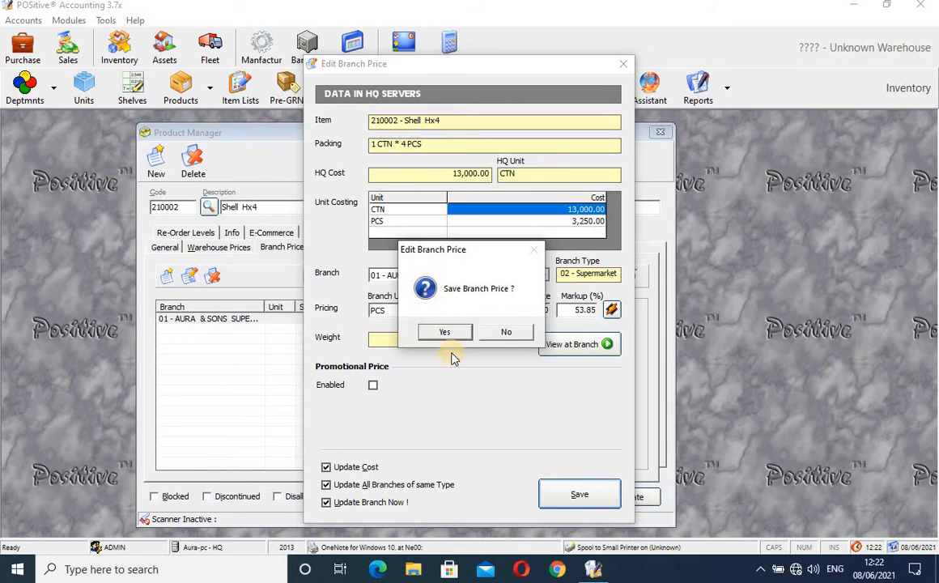
pyautogui.click(438, 331)
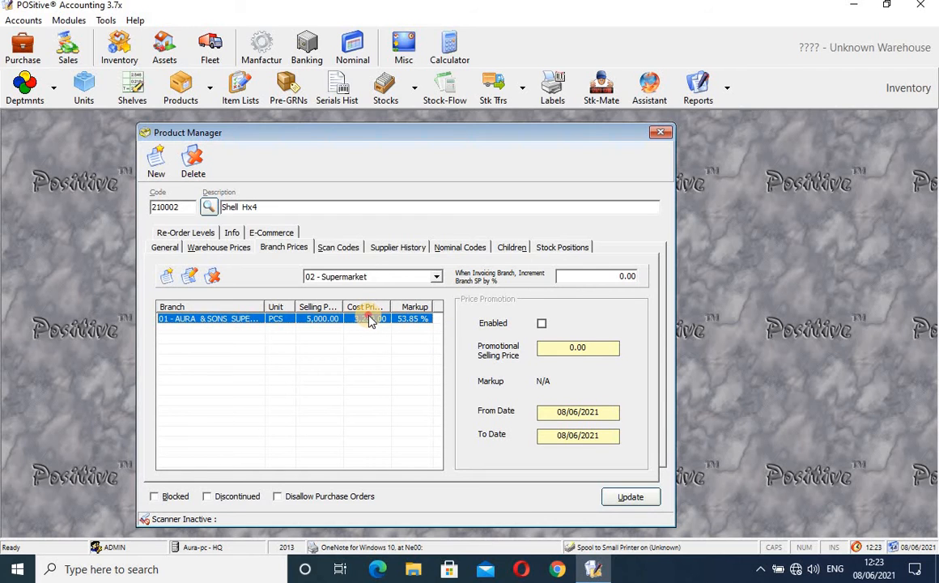
# Step: Compare the supermarket's Shell Hx4 price with the branch server data, and resave it with Update Cost and Update All Branches of same Type enabled
pyautogui.doubleClick(369, 319)
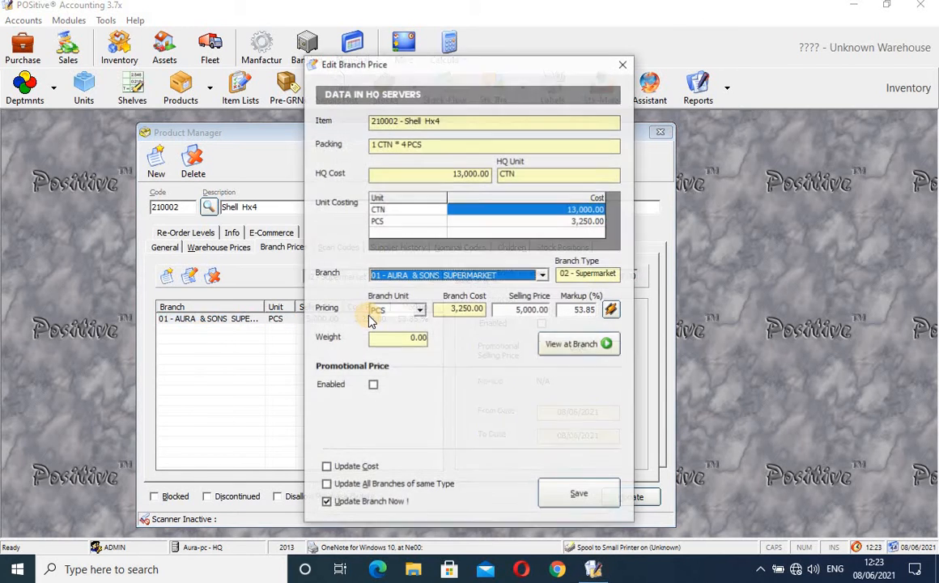
pyautogui.click(571, 344)
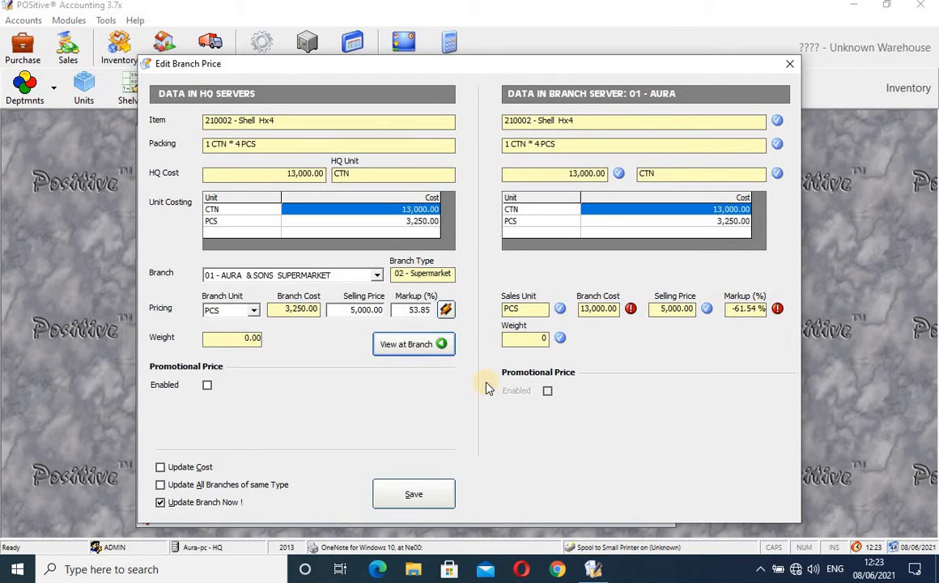
pyautogui.click(175, 468)
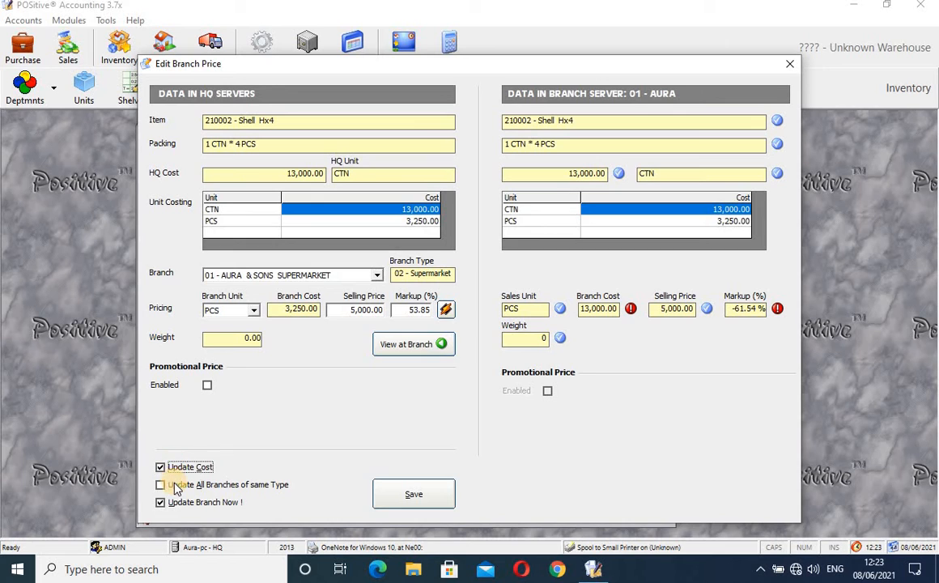
pyautogui.click(165, 484)
pyautogui.click(388, 497)
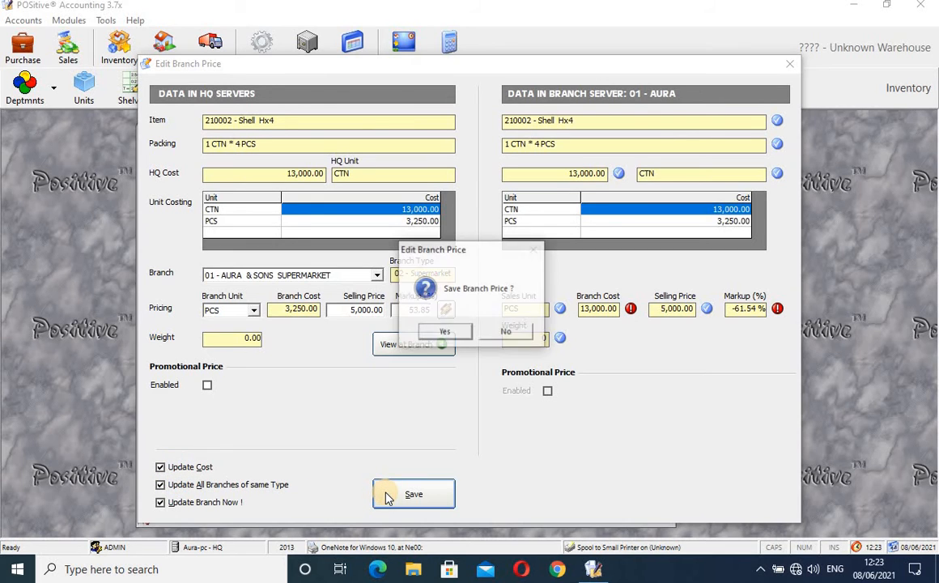
pyautogui.click(446, 332)
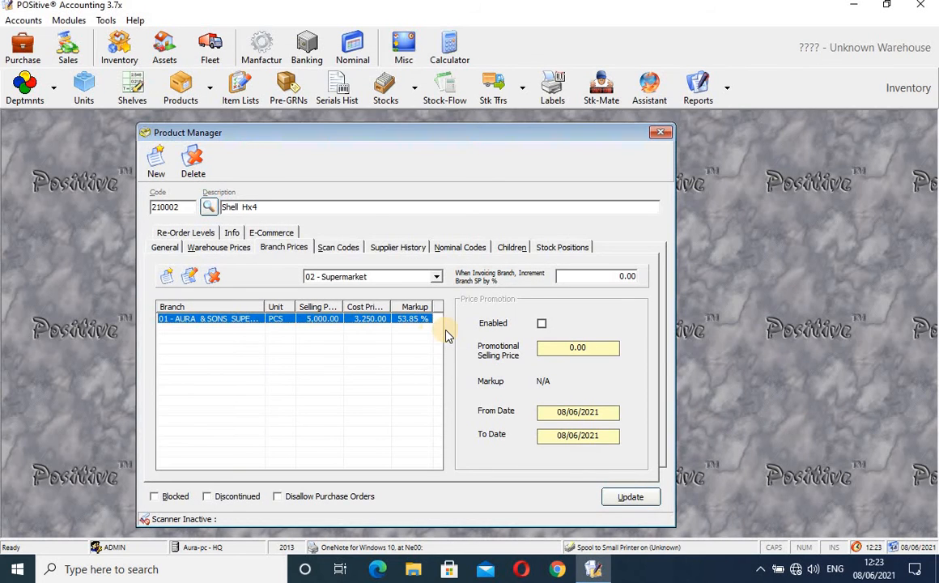
# Step: Recheck the saved branch price against the branch server data, look through the branch unit and branch choices, and close the price editor
pyautogui.doubleClick(369, 320)
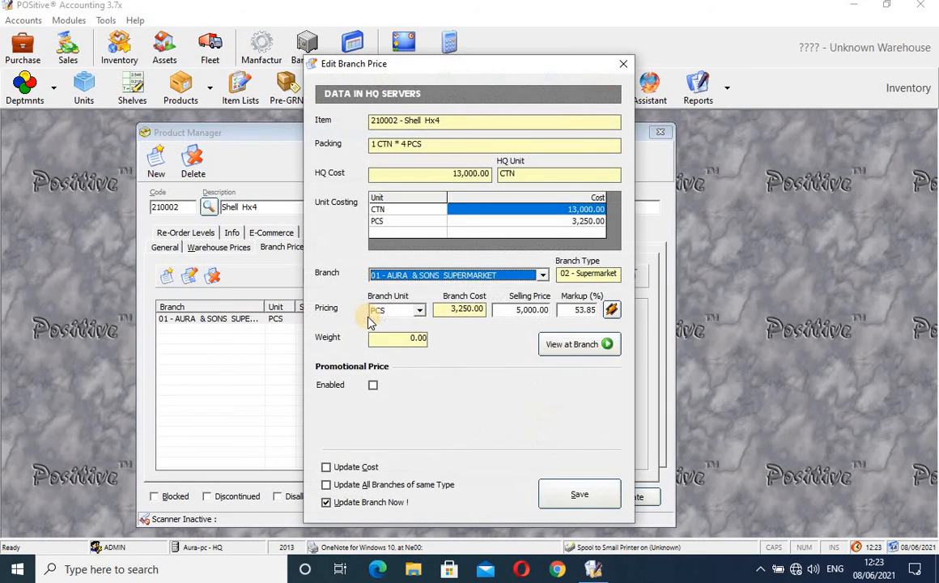
pyautogui.click(585, 345)
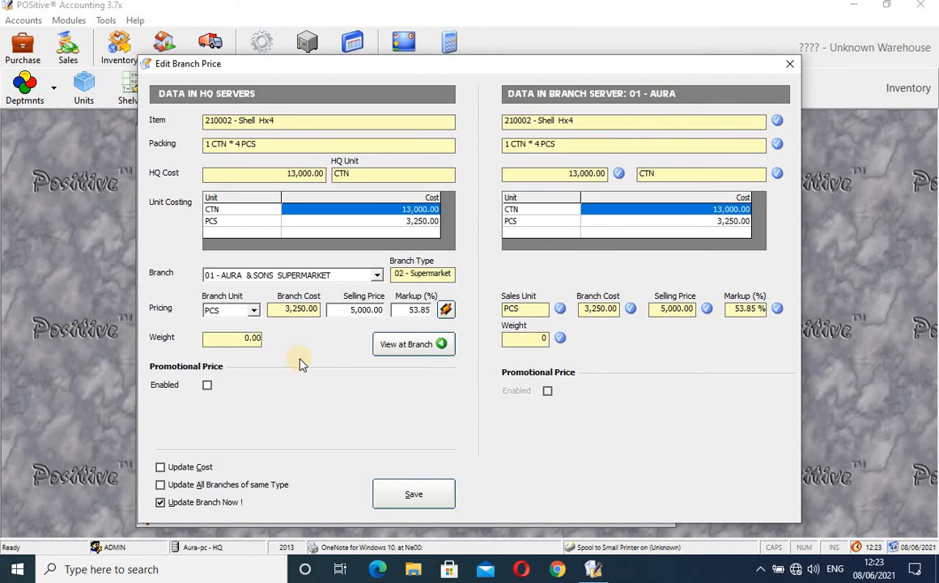
pyautogui.click(230, 314)
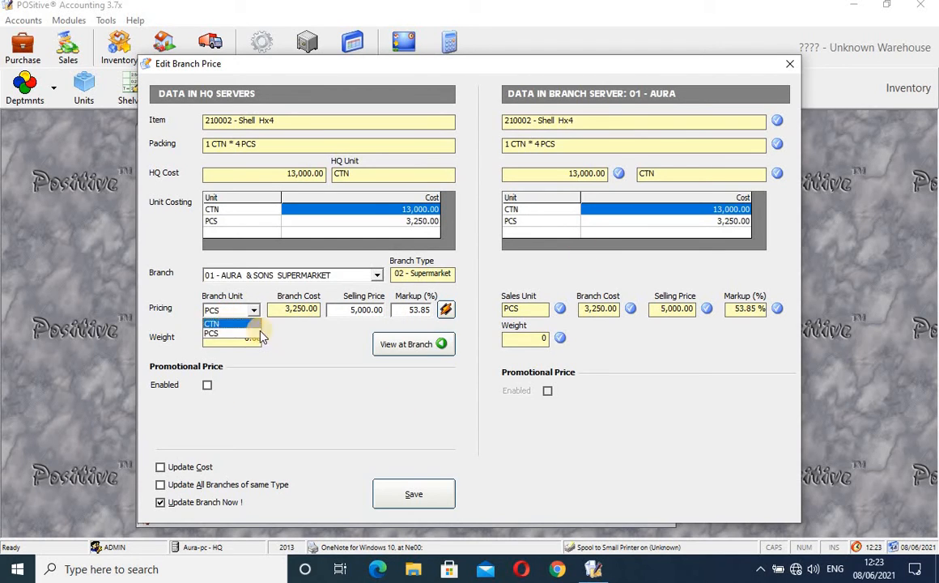
pyautogui.click(252, 333)
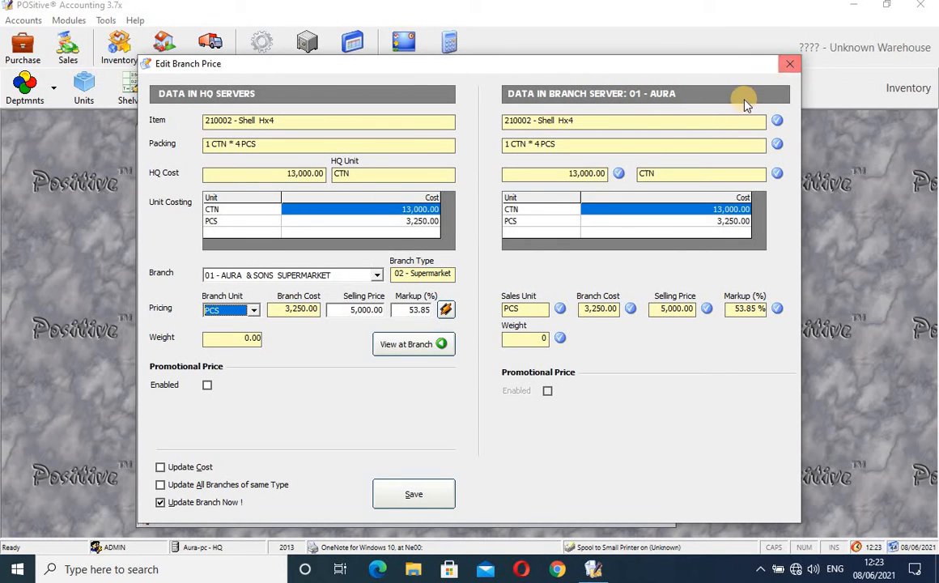
pyautogui.click(378, 279)
pyautogui.click(356, 289)
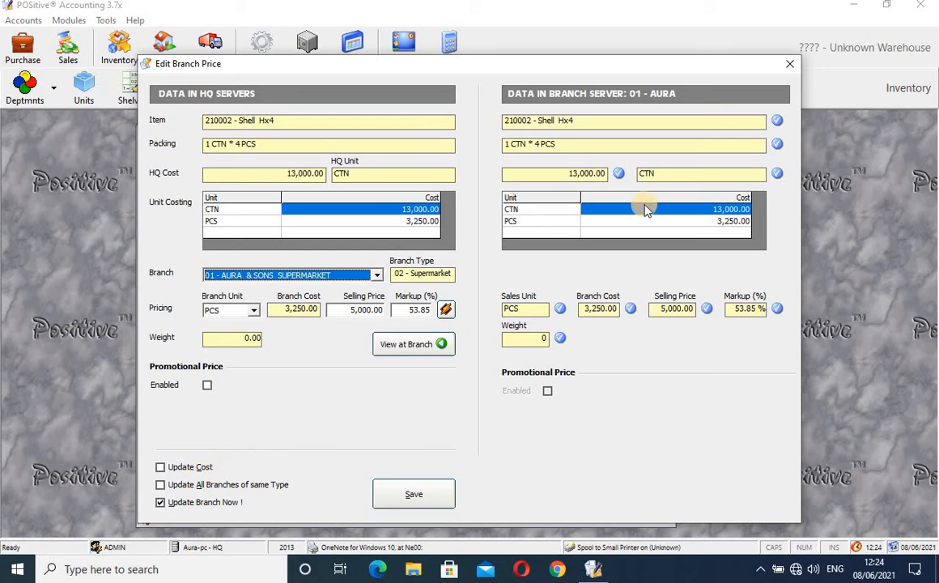
pyautogui.click(790, 63)
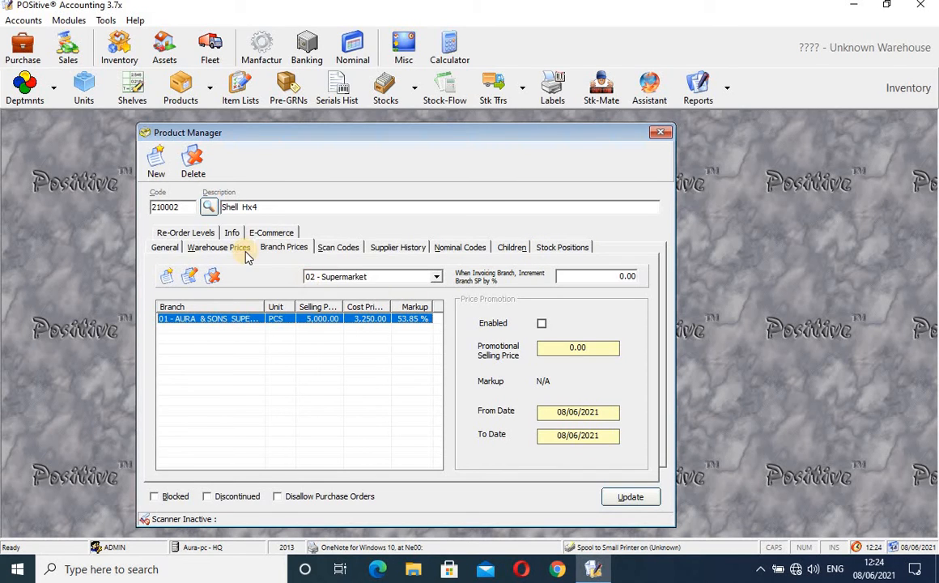
# Step: Examine the product's scan code fields for the supplier's article number and the manufacturer's scan codes
pyautogui.click(339, 247)
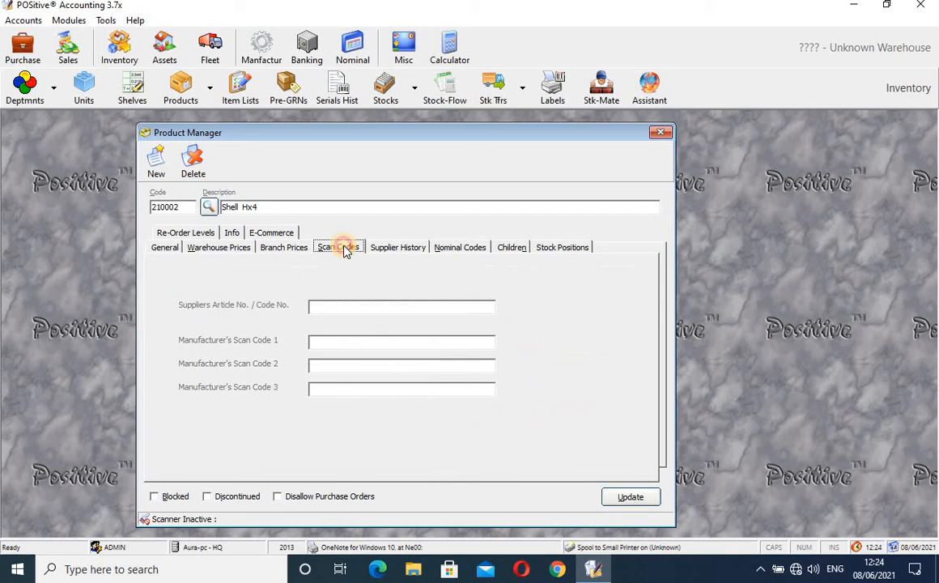
pyautogui.click(340, 306)
pyautogui.click(345, 342)
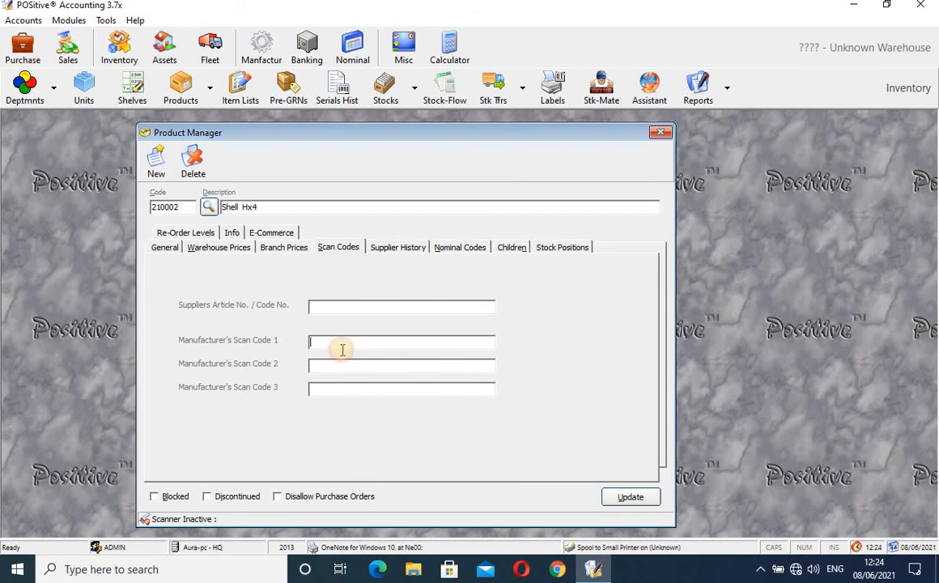
pyautogui.click(340, 363)
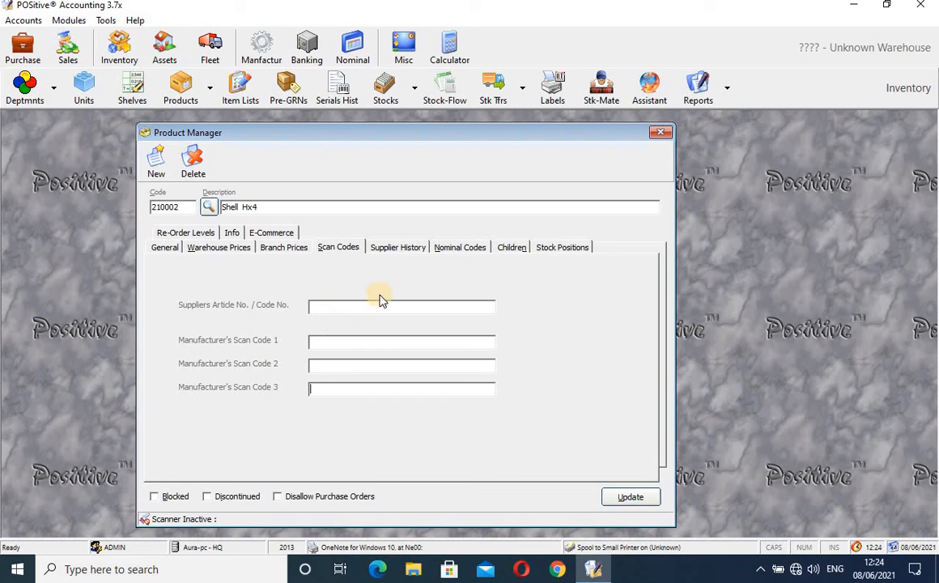
# Step: View the product's supplier history for the past 3 and 10 months, and return the invoice period to 1 month
pyautogui.click(390, 250)
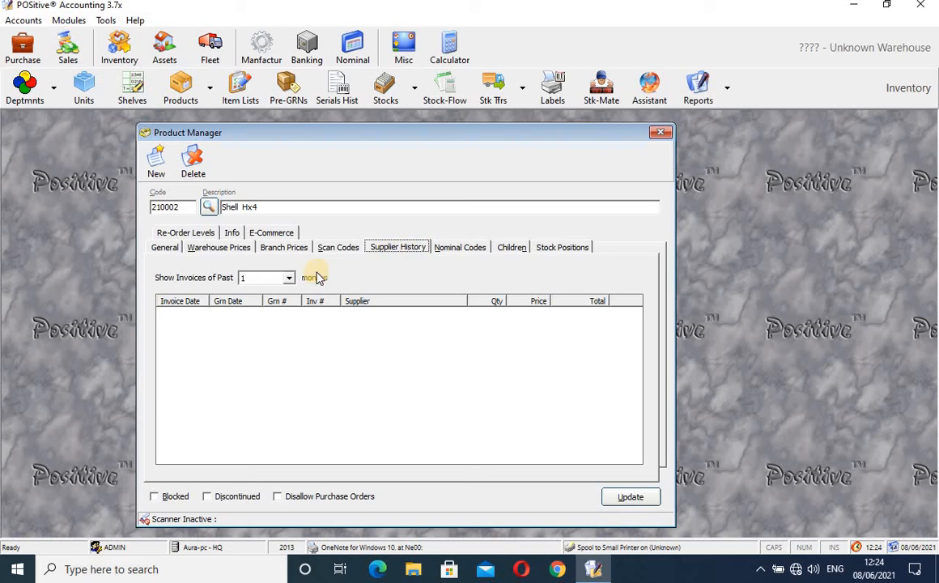
pyautogui.click(289, 280)
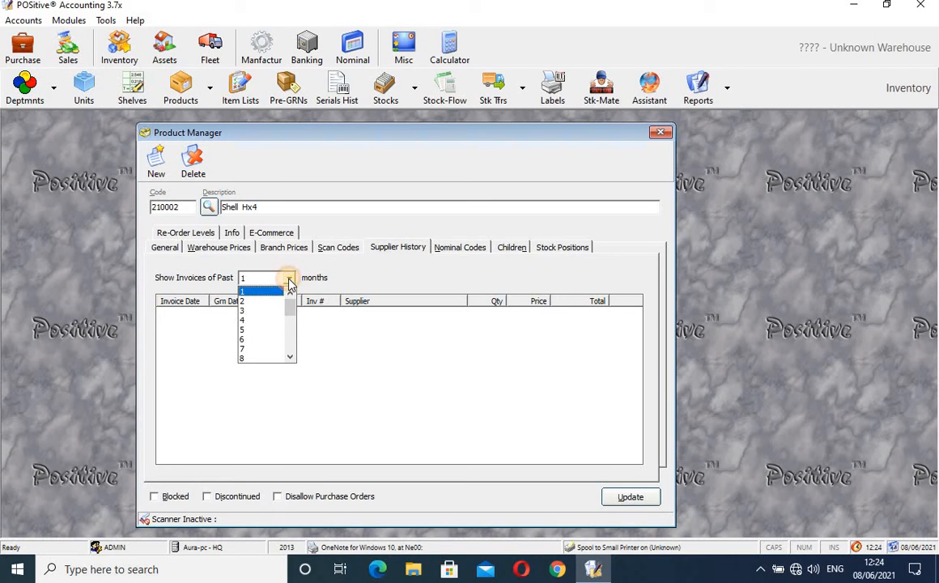
pyautogui.click(255, 311)
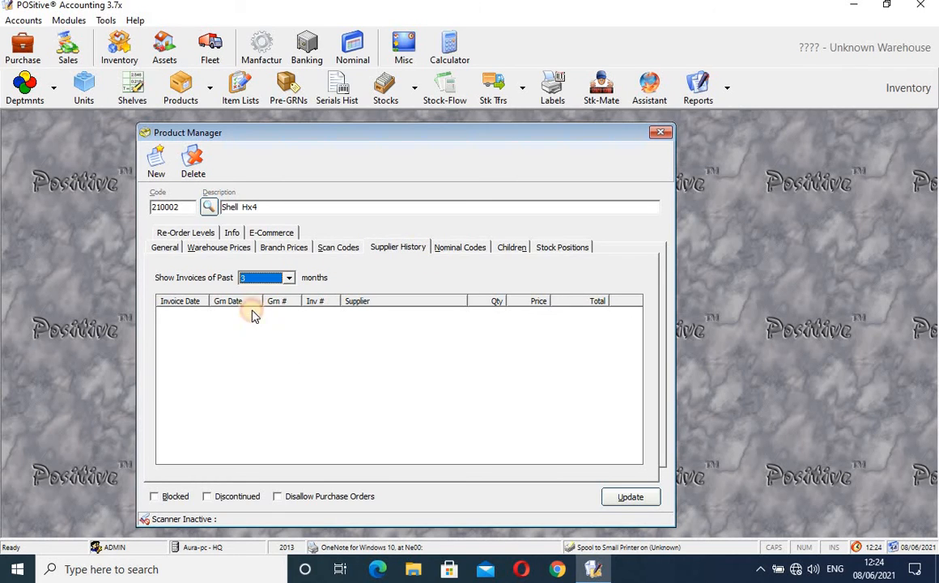
pyautogui.click(289, 278)
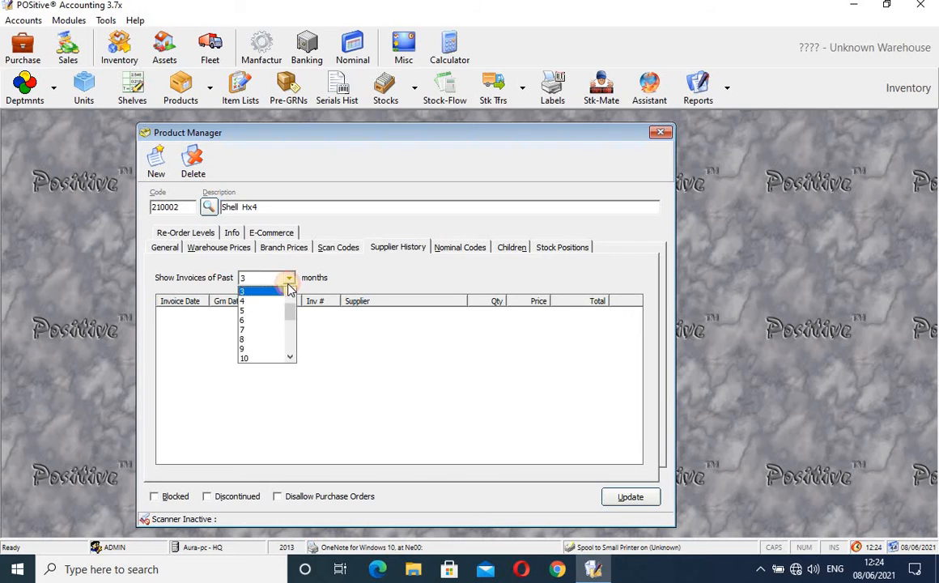
pyautogui.click(256, 359)
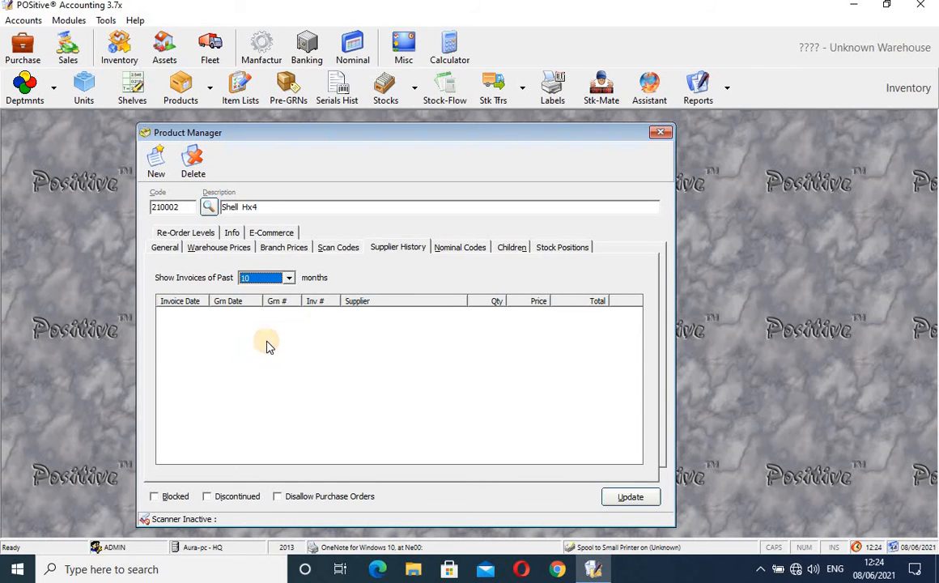
pyautogui.click(289, 277)
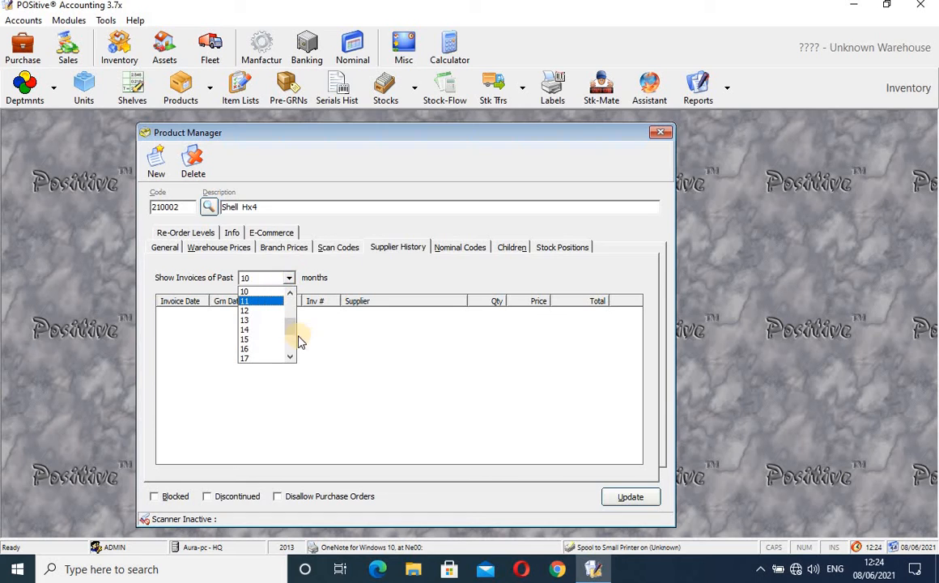
pyautogui.moveTo(293, 339); pyautogui.dragTo(278, 294)
pyautogui.click(274, 293)
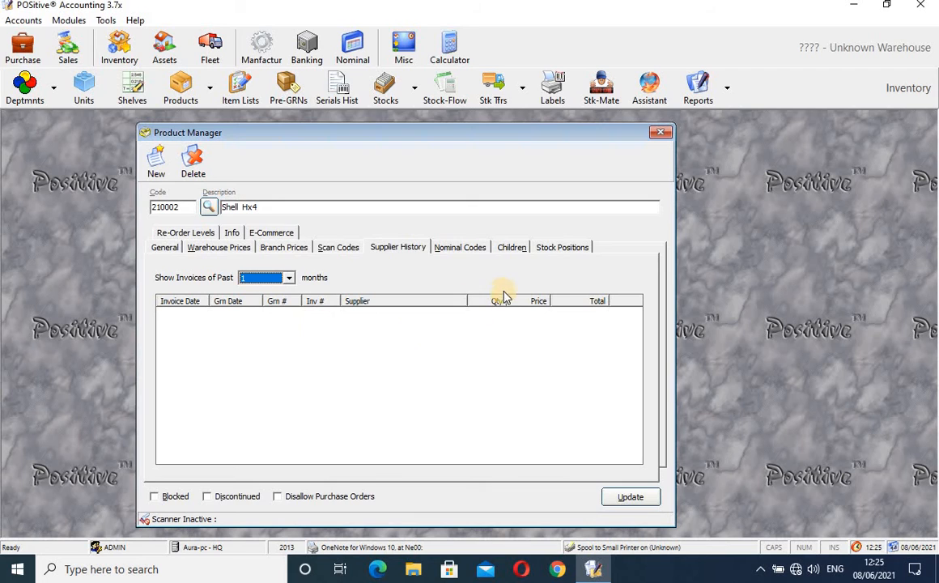
# Step: Review the product's default nominal codes, child items and warehouse stock positions, and return to its general details
pyautogui.click(471, 251)
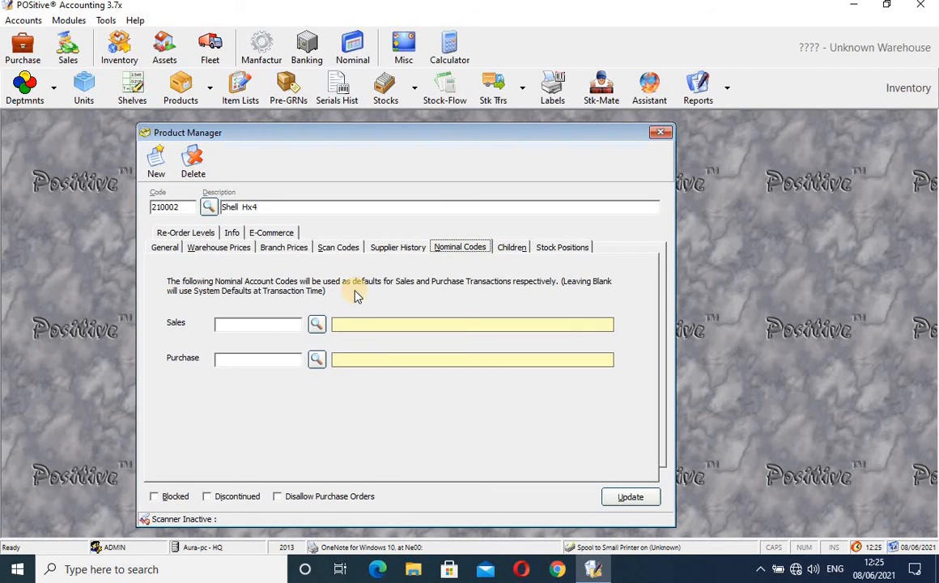
pyautogui.click(512, 251)
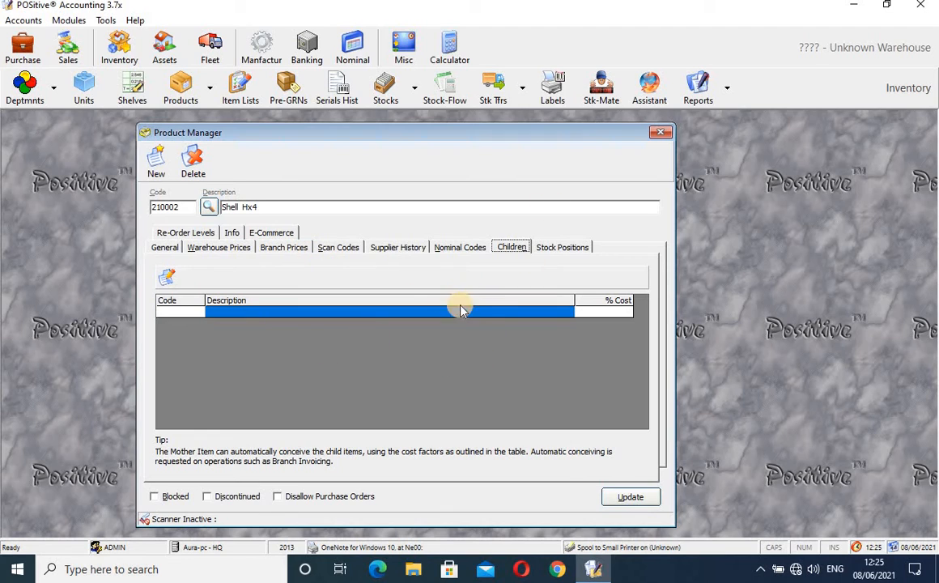
pyautogui.click(567, 248)
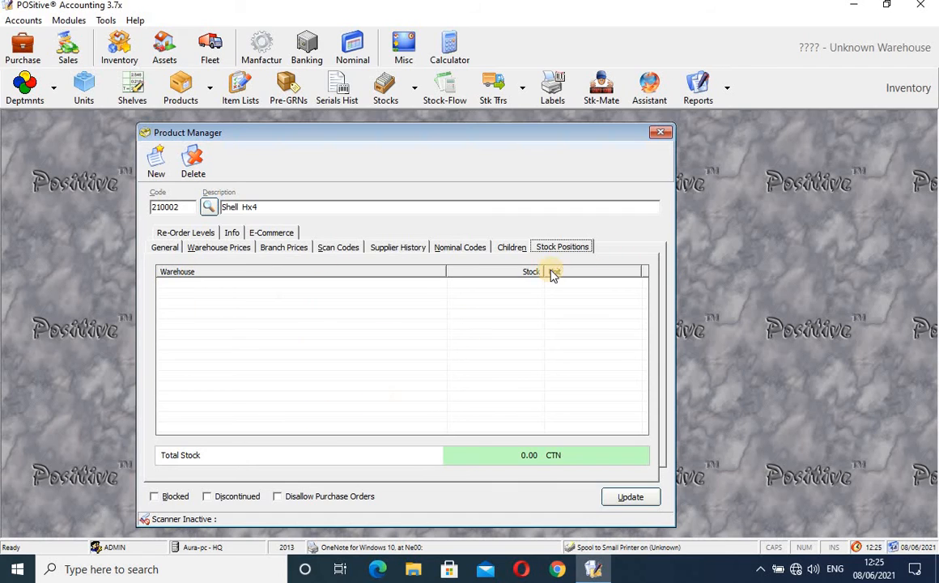
pyautogui.click(348, 455)
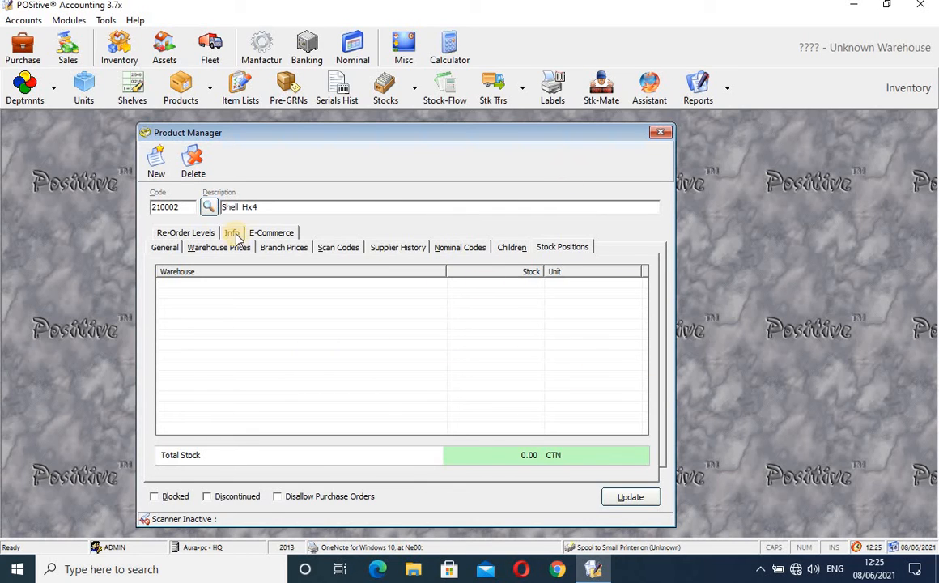
pyautogui.click(162, 250)
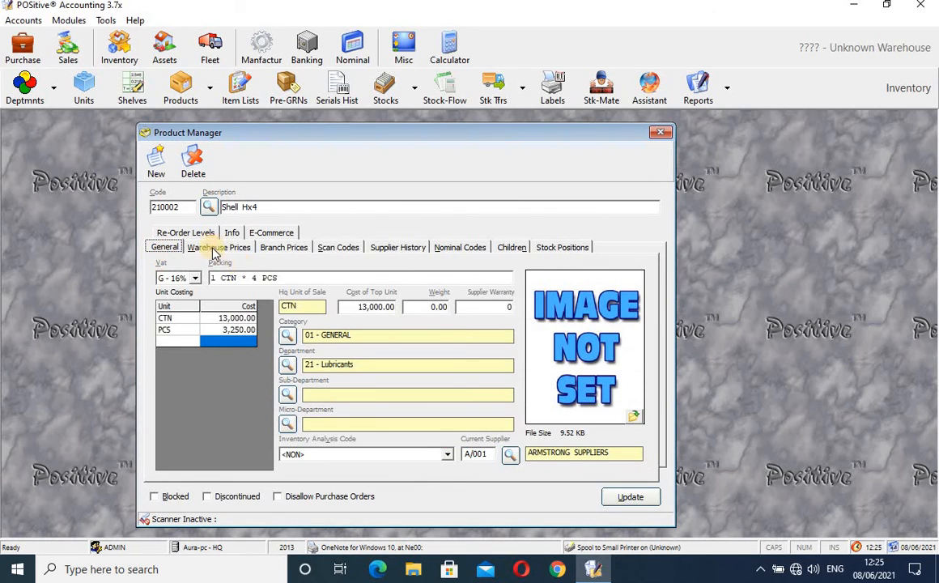
# Step: Examine the product's re-order levels and the level entry form for 0001 - HQ Warehouse, leaving it without saving
pyautogui.click(190, 232)
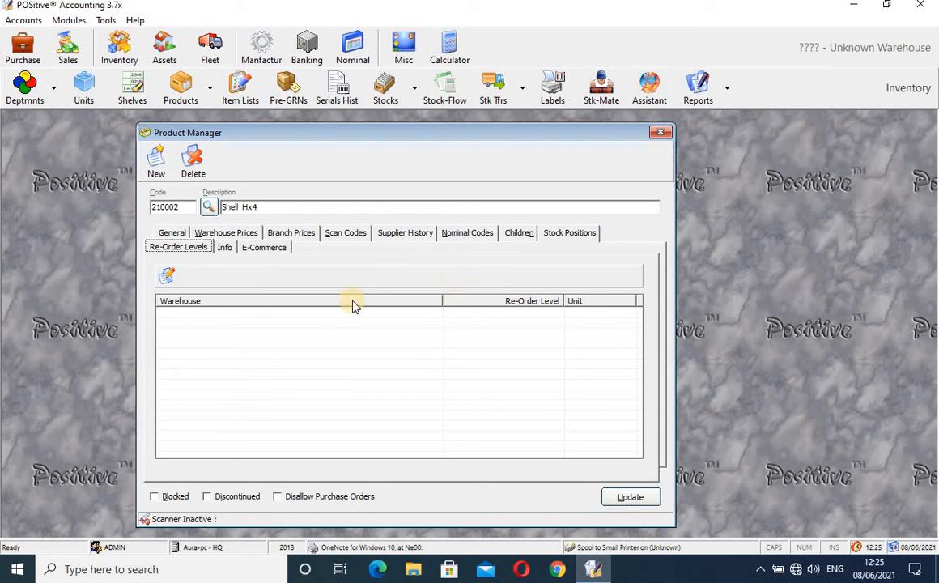
pyautogui.click(170, 277)
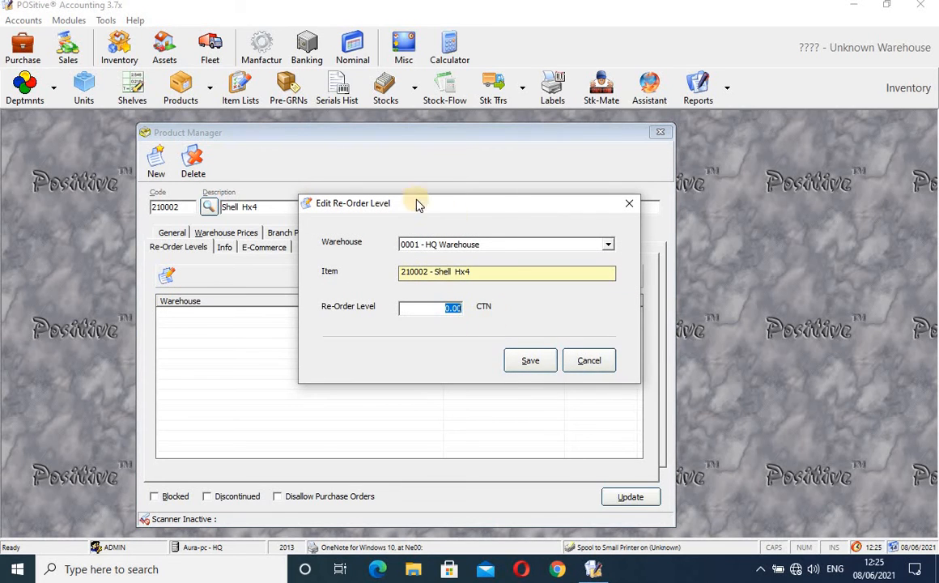
pyautogui.click(454, 307)
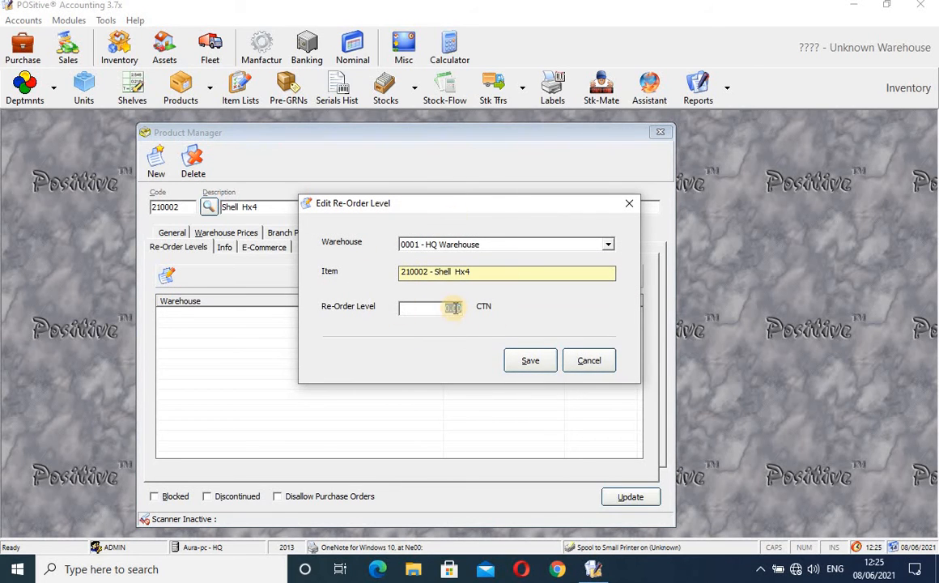
pyautogui.click(629, 203)
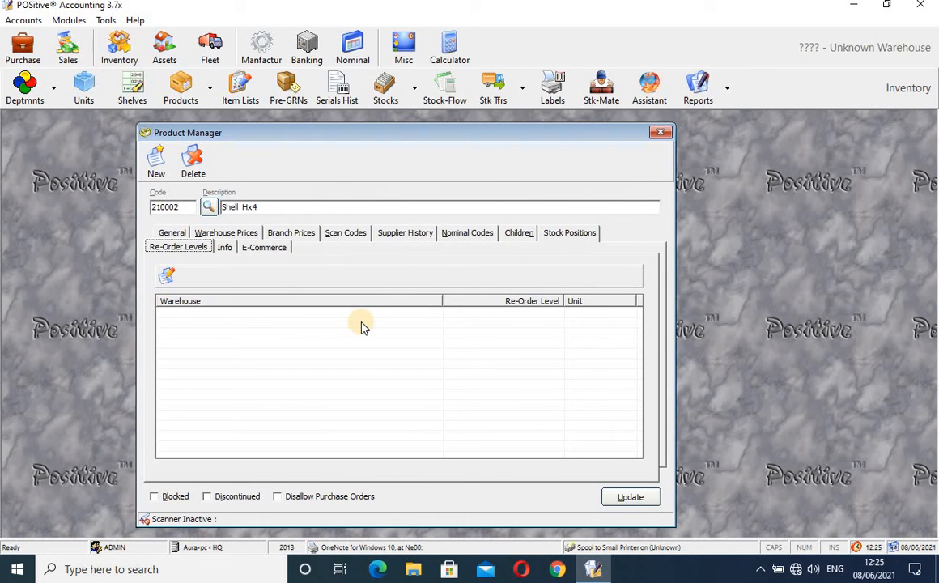
# Step: Enable Shell Hx4 for e-commerce sales and view its e-commerce photos, dismissing the connection message
pyautogui.click(268, 249)
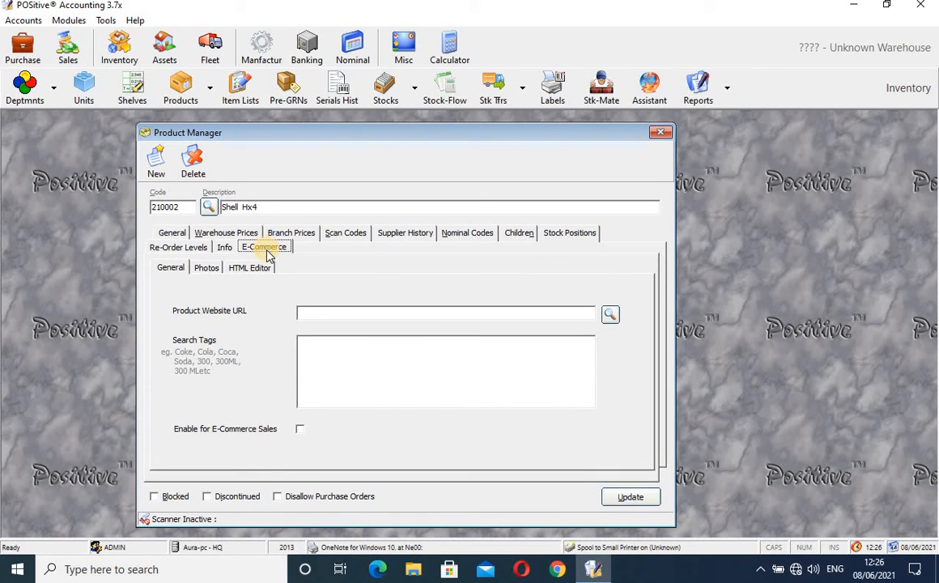
pyautogui.click(323, 310)
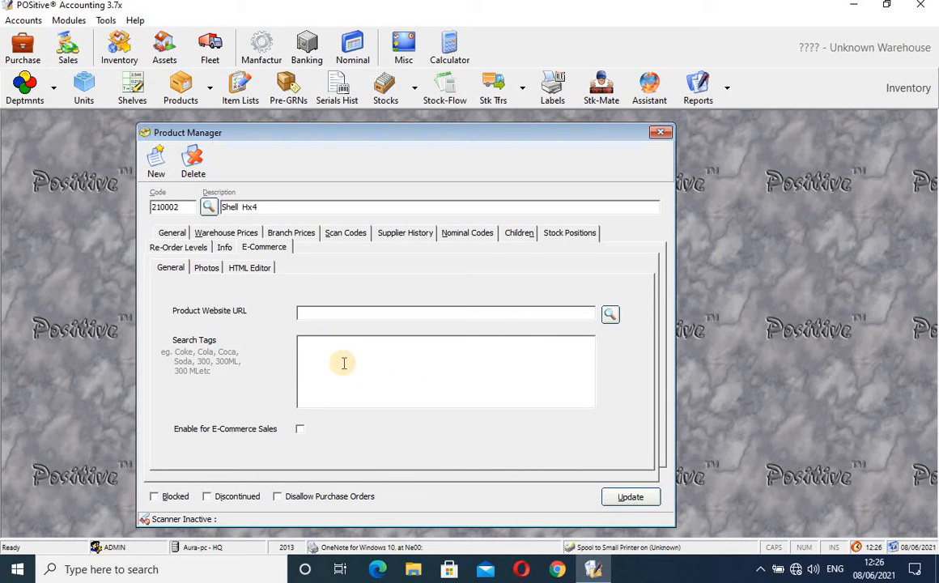
pyautogui.click(300, 429)
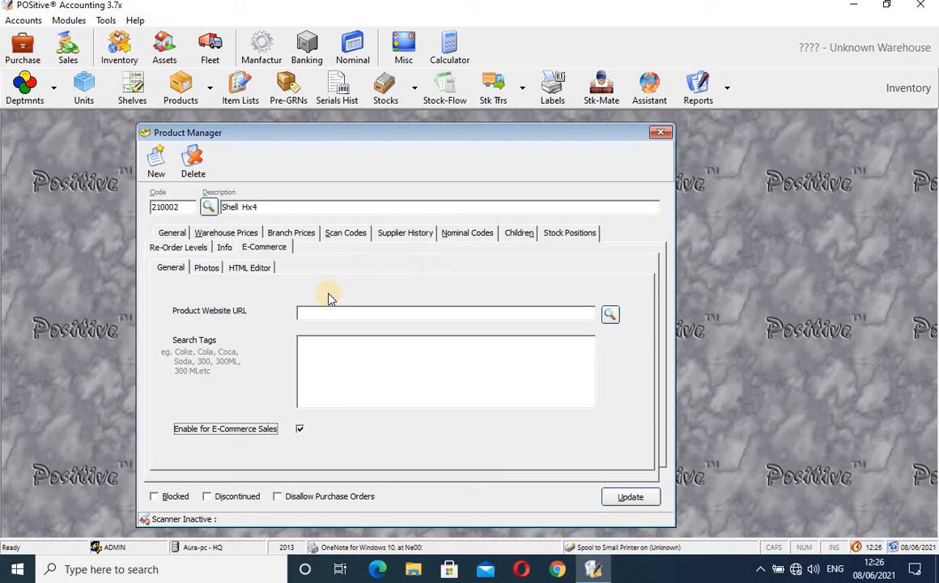
pyautogui.click(247, 268)
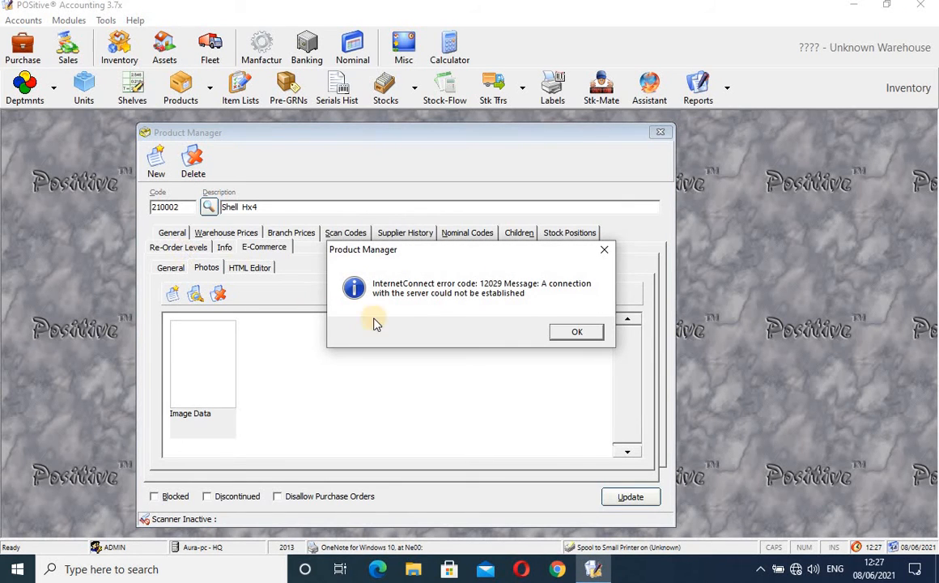
pyautogui.click(577, 333)
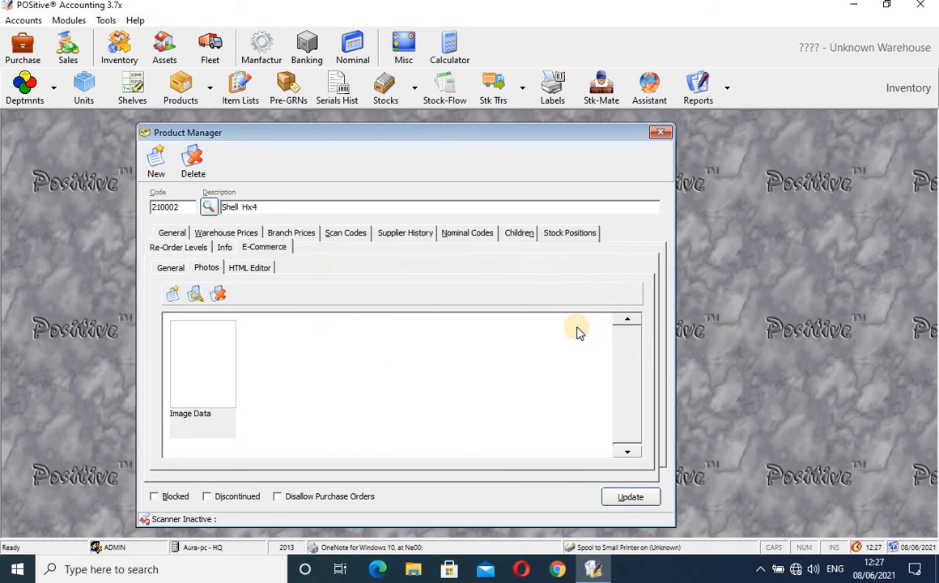
# Step: Return to Shell Hx4's general details, close the product record, and open the purchase orders list
pyautogui.click(174, 233)
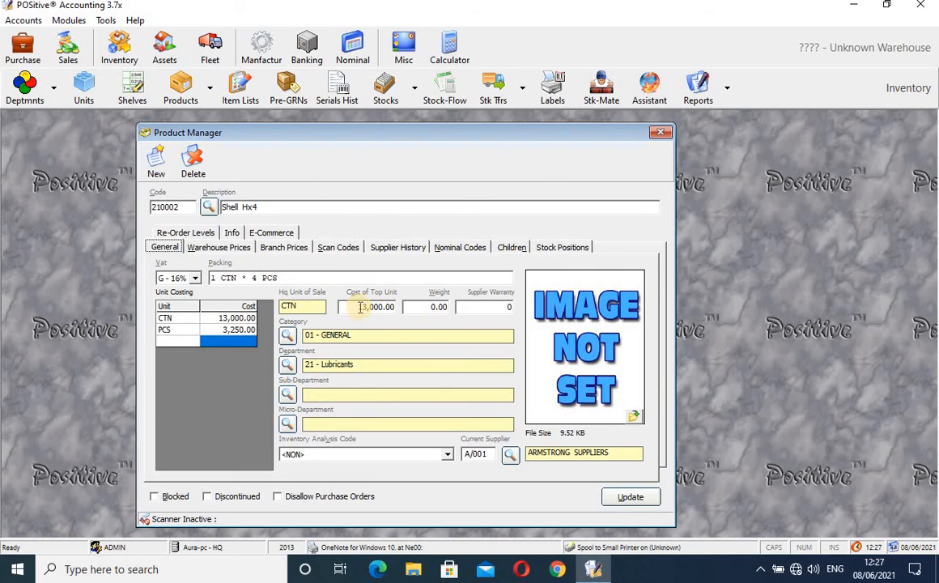
pyautogui.click(662, 134)
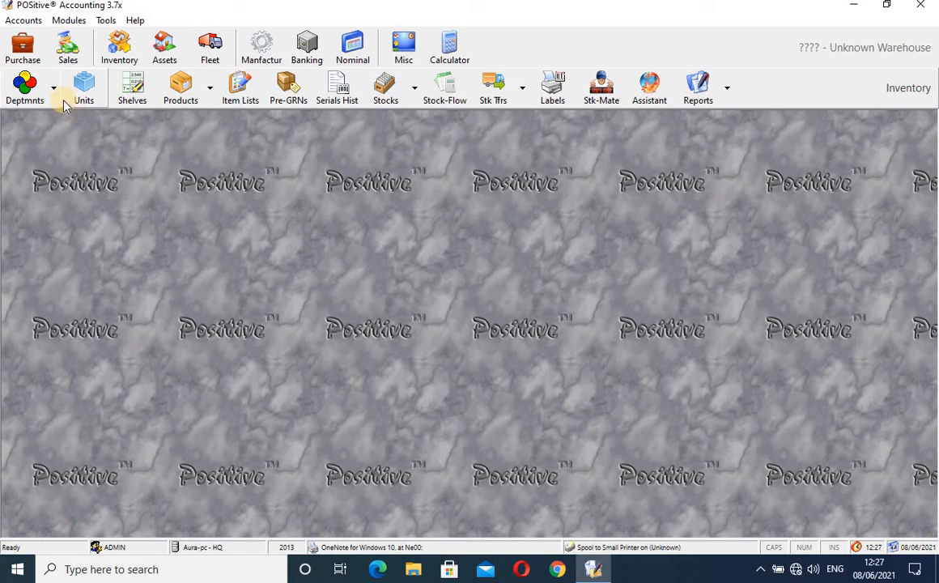
pyautogui.click(27, 55)
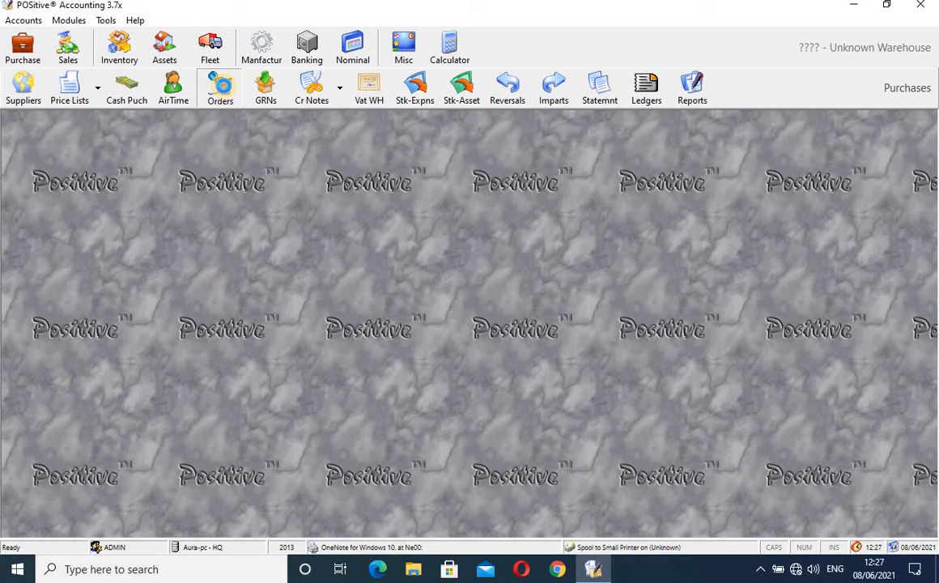
pyautogui.click(219, 87)
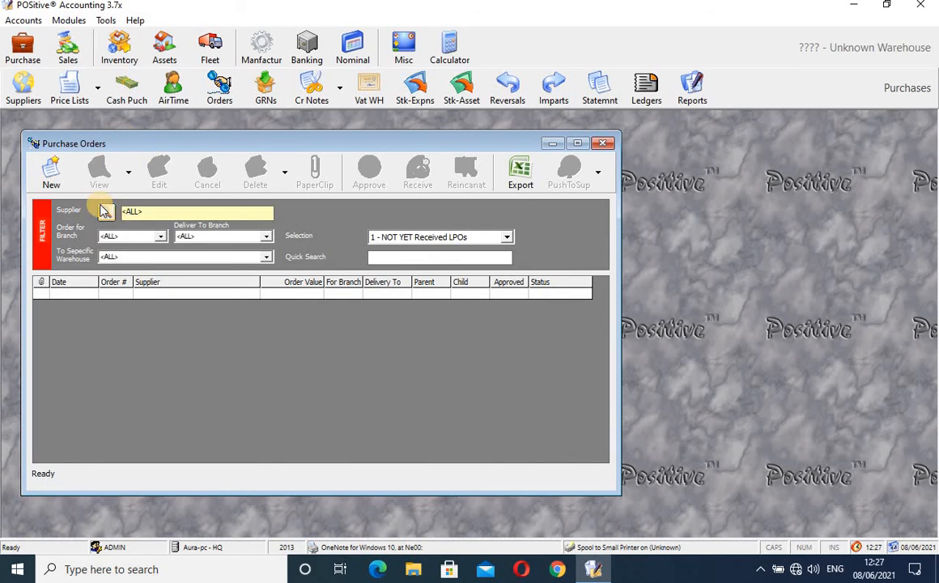
pyautogui.click(53, 176)
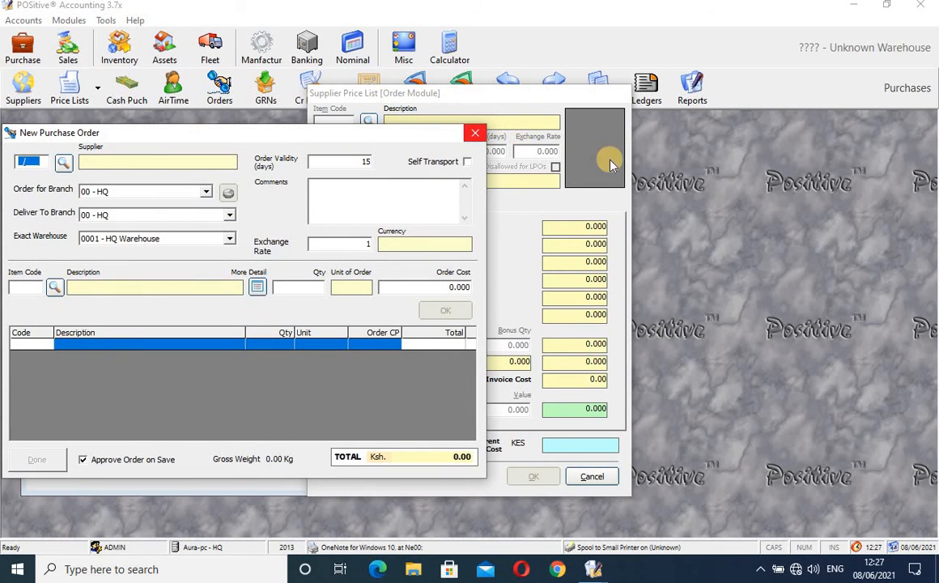
pyautogui.click(519, 88)
pyautogui.click(731, 92)
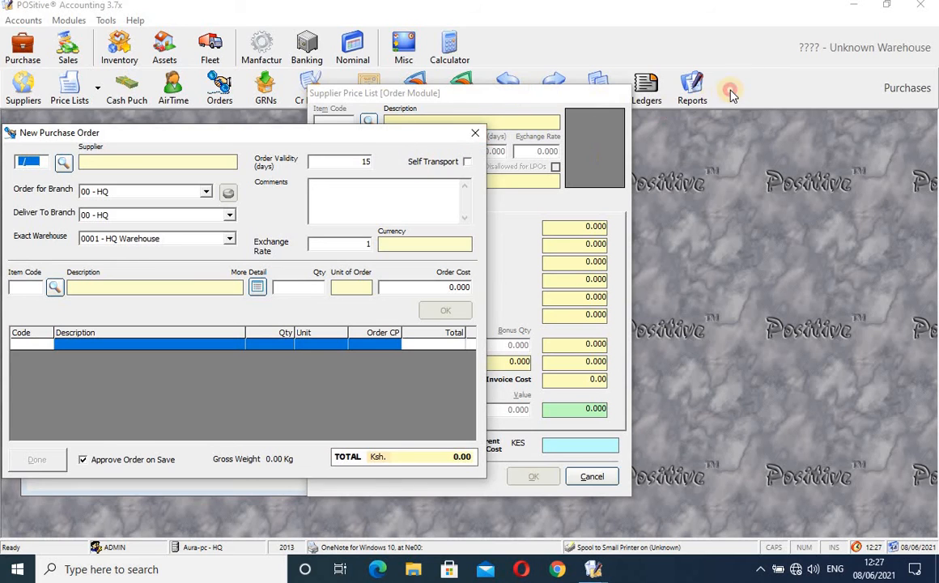
pyautogui.click(606, 108)
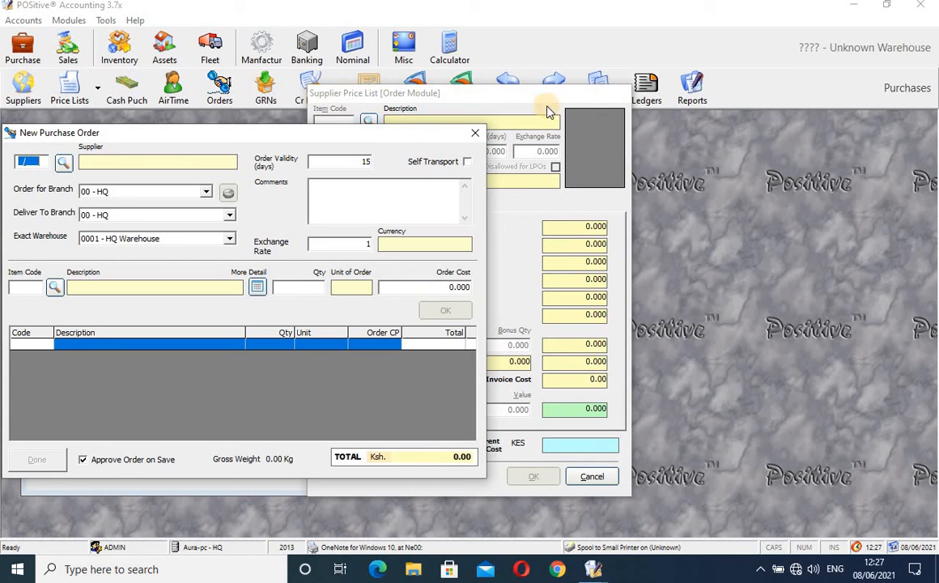
pyautogui.click(640, 118)
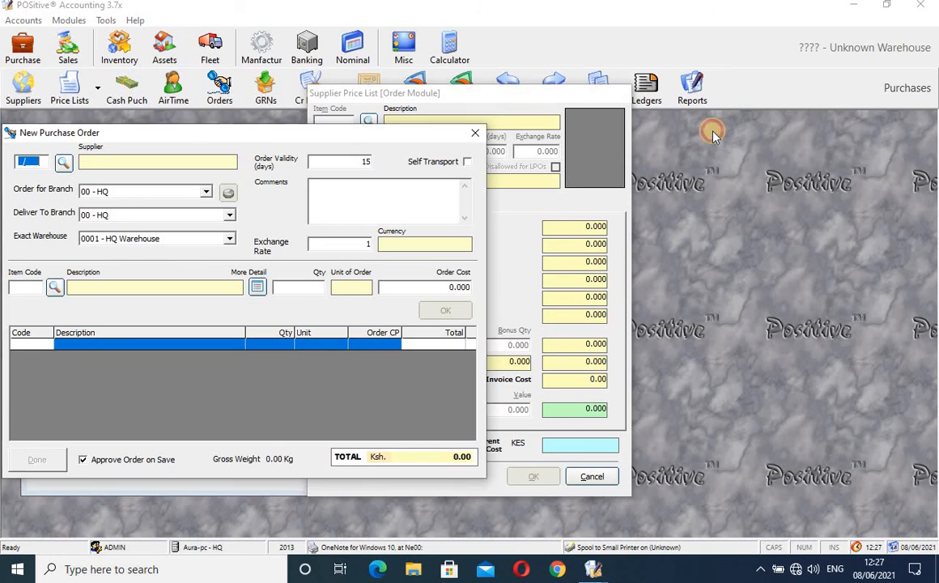
pyautogui.click(476, 133)
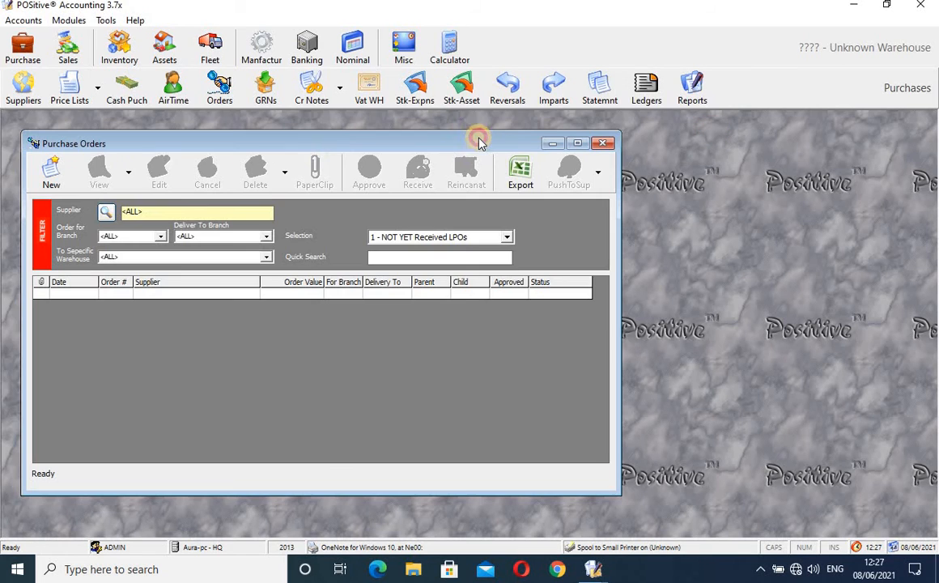
# Step: Start a new purchase order and find and select ARMSTRONG SUPPLIERS as its supplier
pyautogui.click(50, 173)
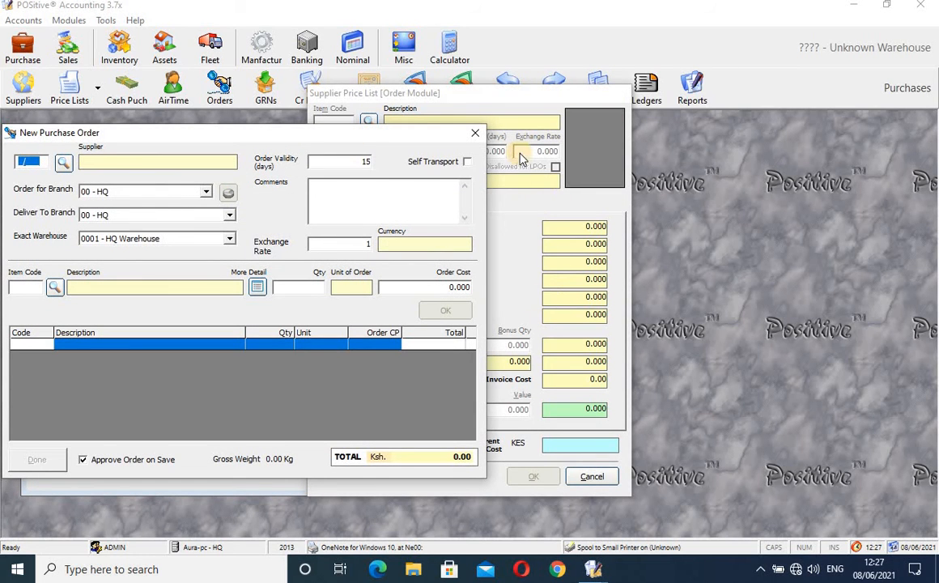
pyautogui.click(65, 164)
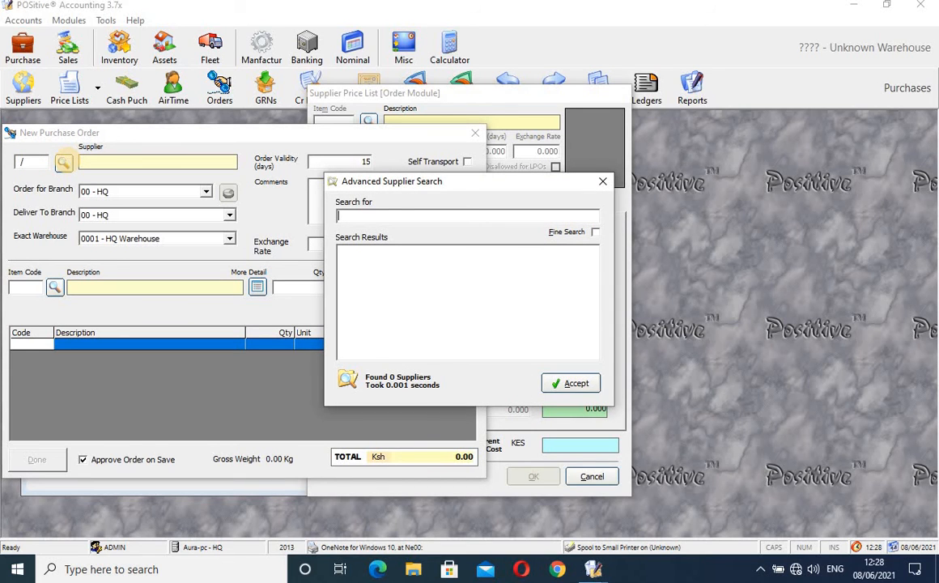
pyautogui.write('armstrong')
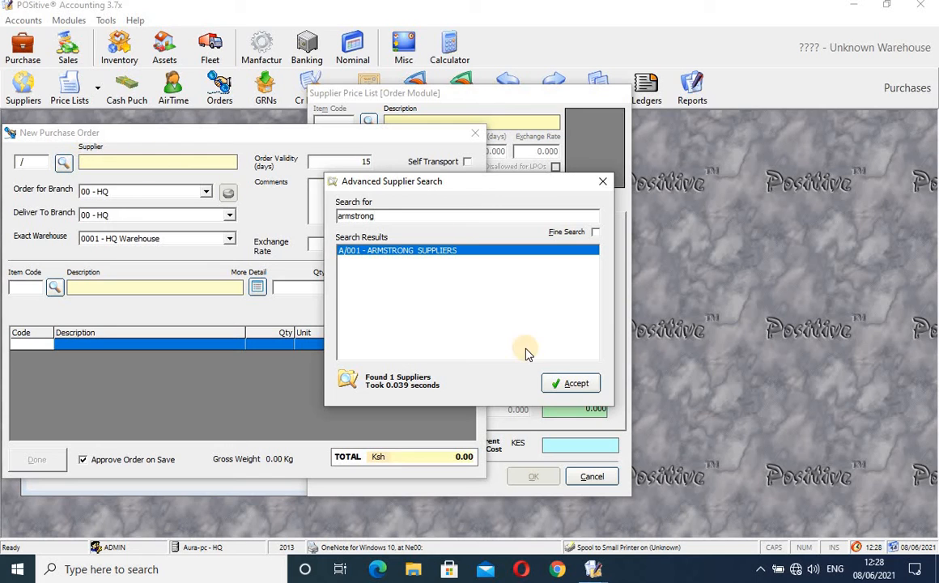
pyautogui.click(572, 384)
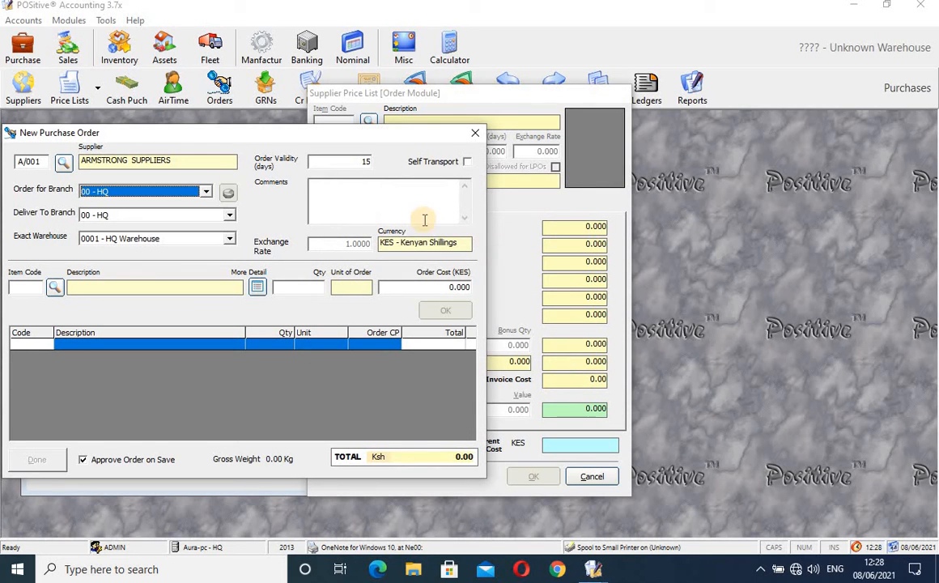
# Step: Add item 210002, Shell Hx4, to the purchase order with a quantity of 100 cartons
pyautogui.click(30, 285)
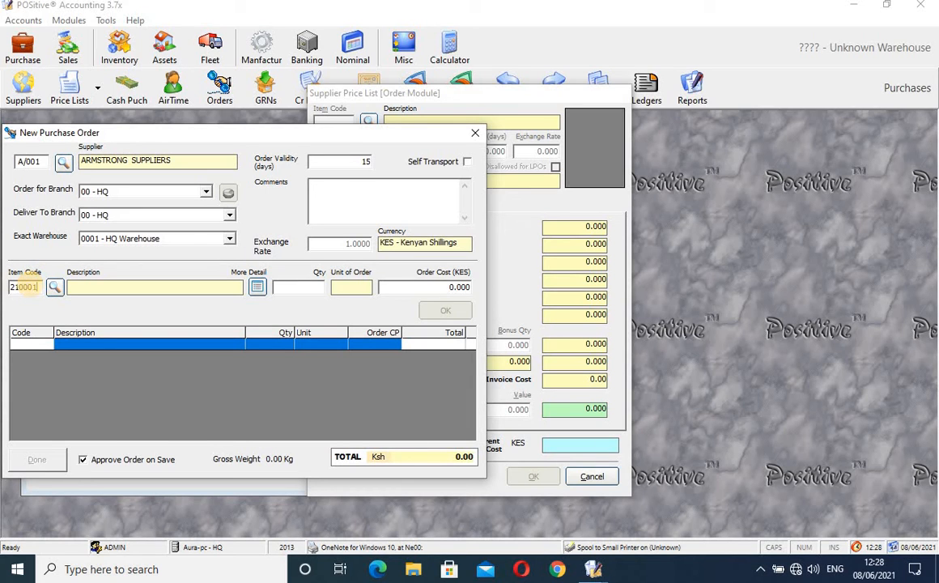
pyautogui.press('Tab')
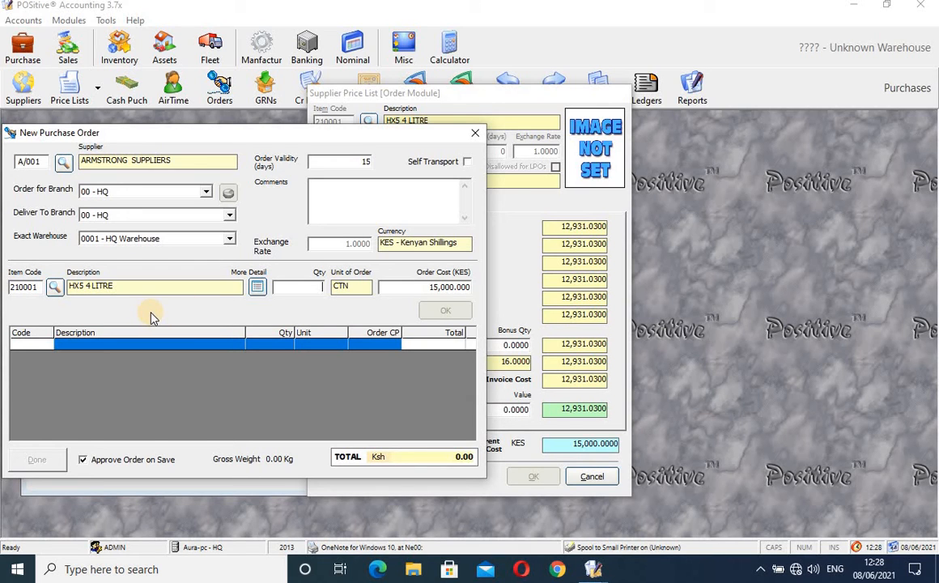
pyautogui.click(34, 287)
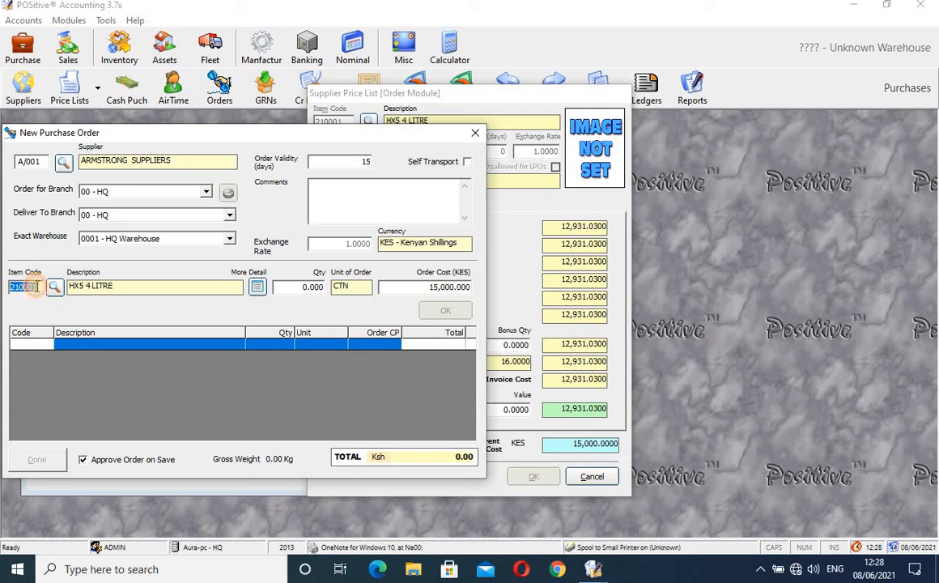
pyautogui.click(35, 287)
pyautogui.write('2')
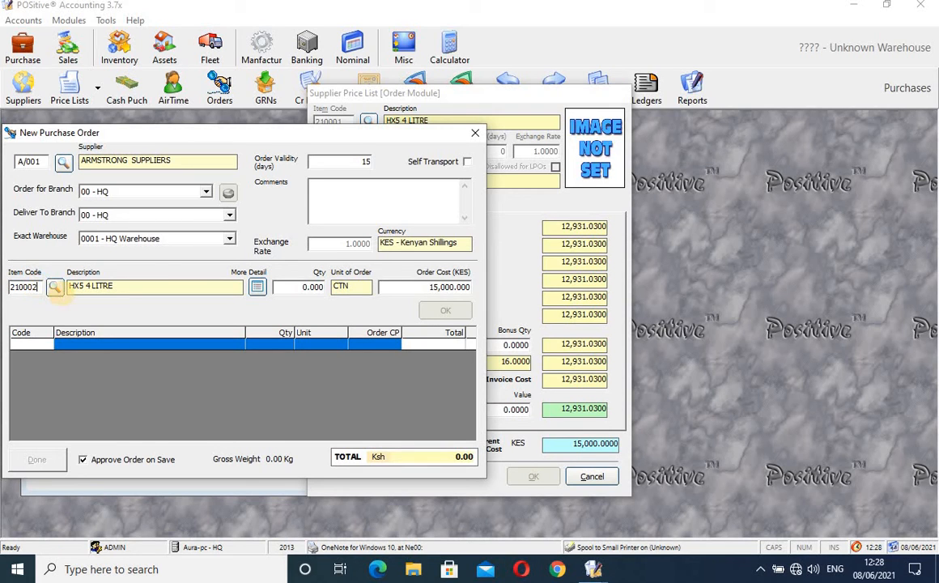
pyautogui.press('Return')
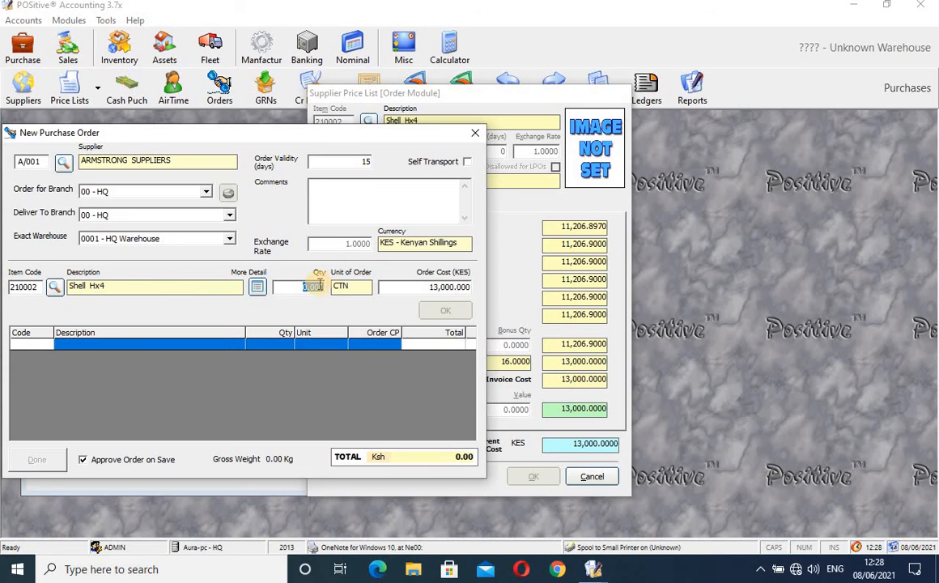
pyautogui.write('1')
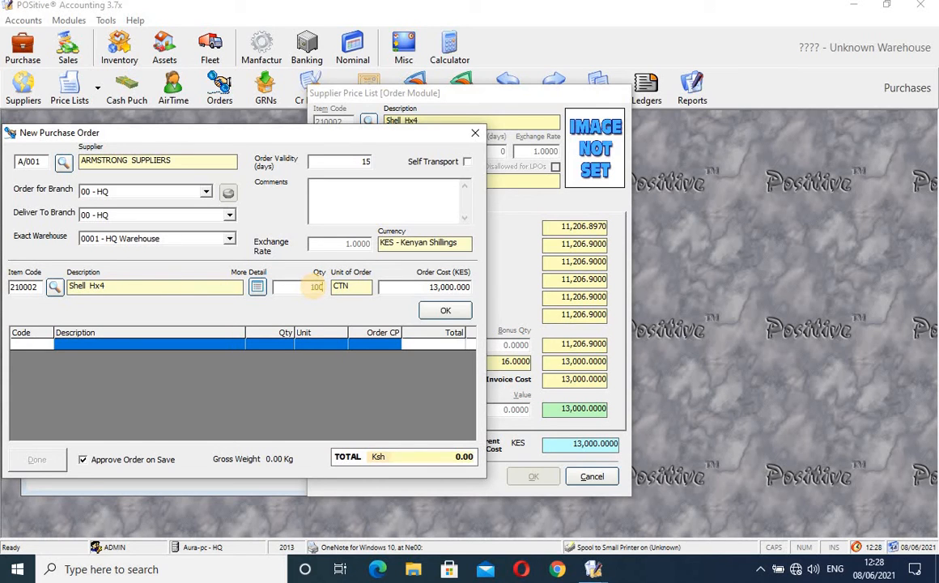
pyautogui.write('00')
pyautogui.click(447, 311)
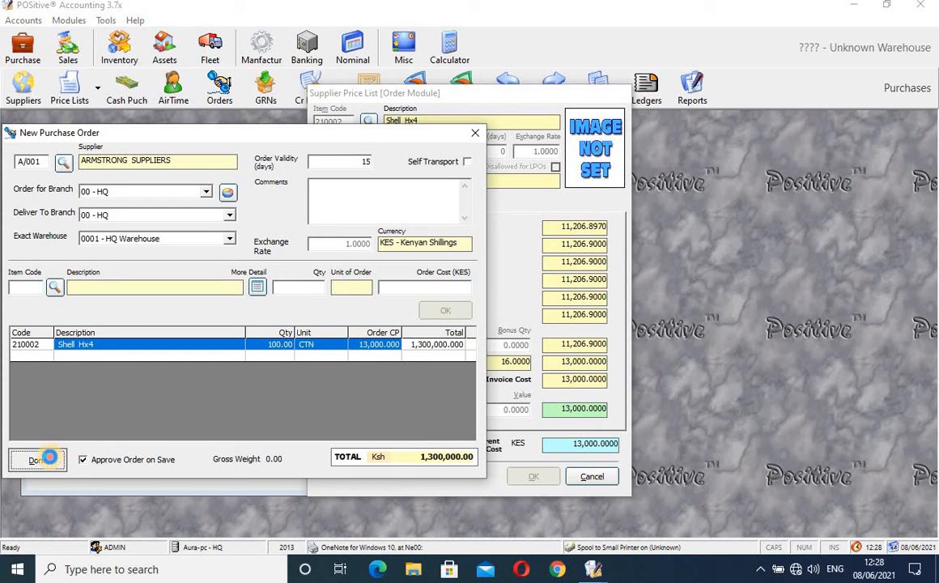
# Step: Save the approved purchase order with both the supplier and the internal long-format printouts turned off
pyautogui.click(49, 458)
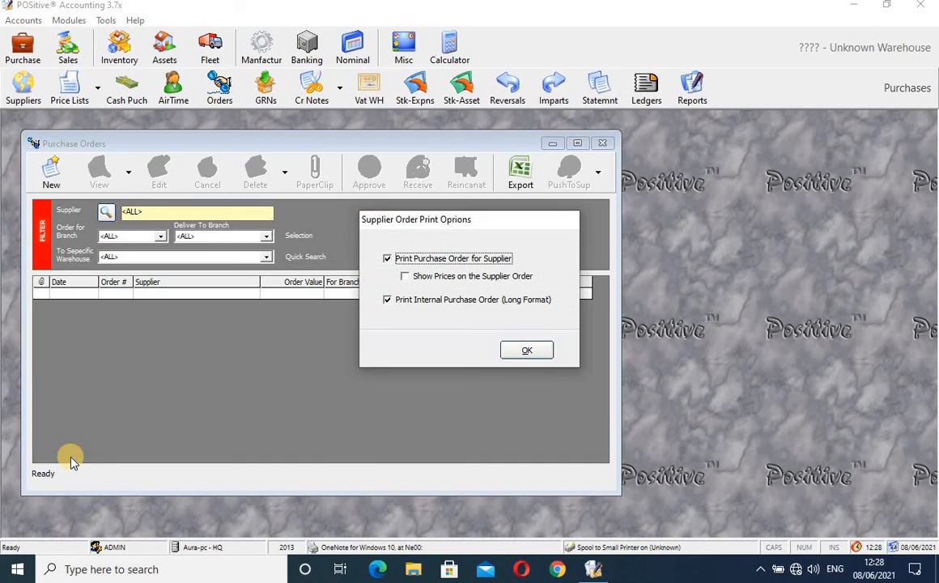
pyautogui.click(387, 258)
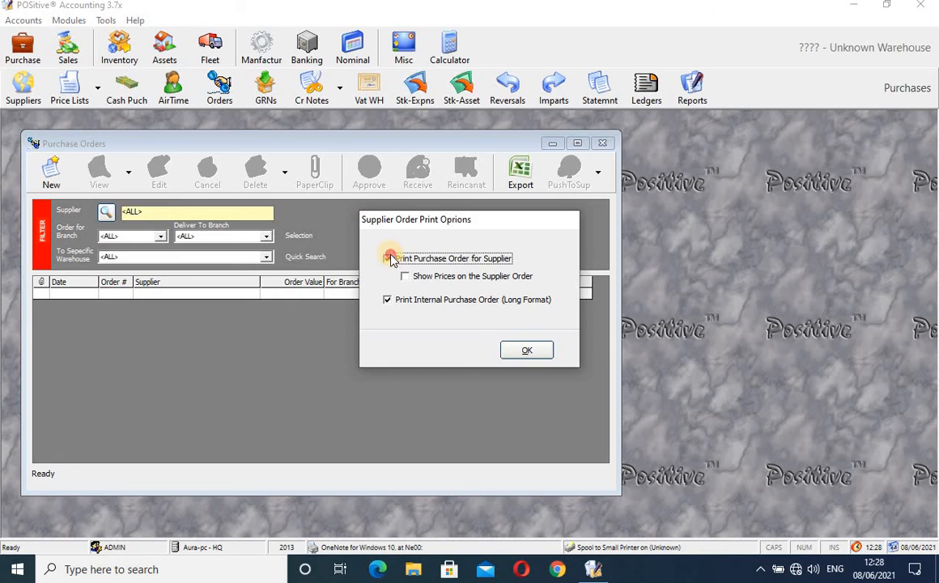
pyautogui.click(389, 300)
pyautogui.click(520, 351)
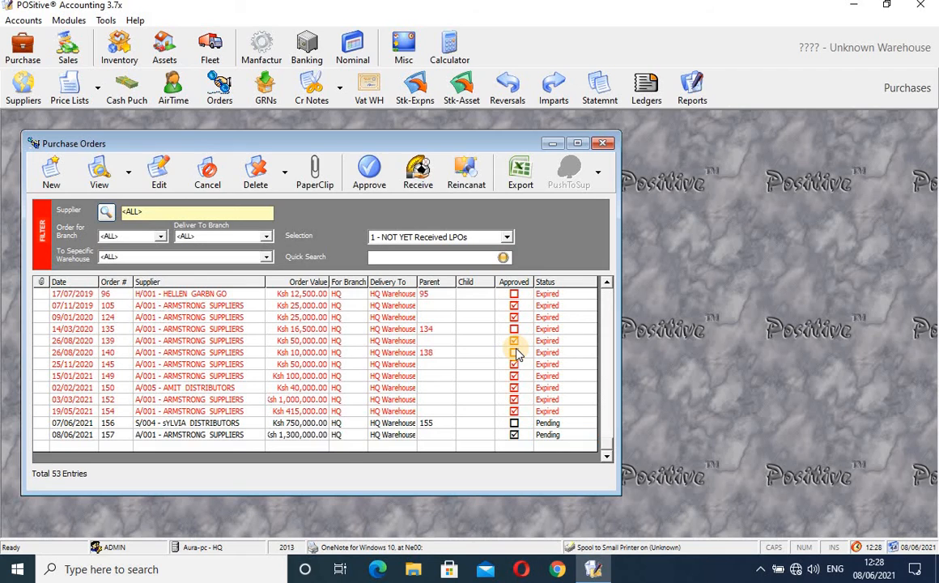
# Step: View the new ARMSTRONG SUPPLIERS order as a receiving report and examine its order number, supplier, delivery warehouse and currency
pyautogui.click(301, 435)
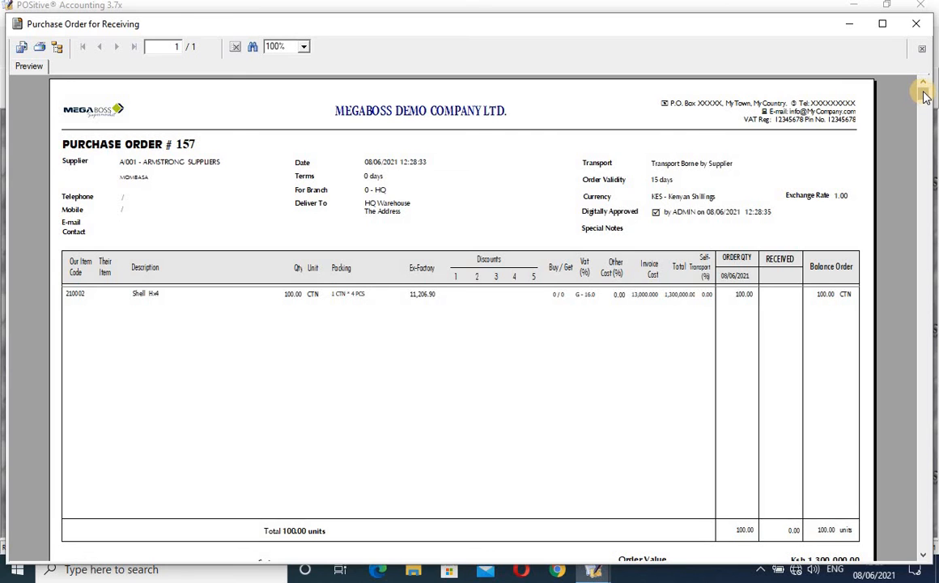
pyautogui.moveTo(924, 94)
pyautogui.mouseDown()
pyautogui.moveTo(923, 115)
pyautogui.moveTo(928, 84)
pyautogui.mouseUp()
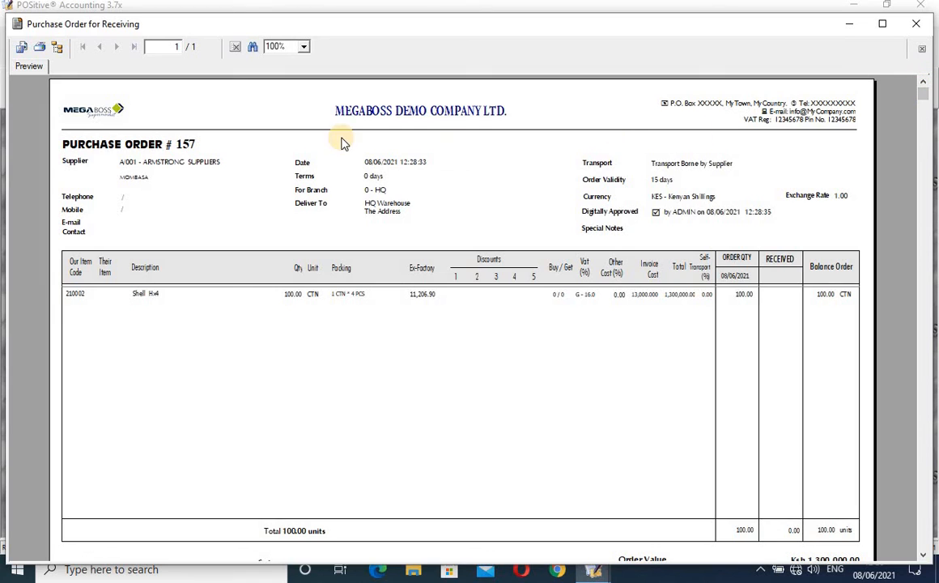
pyautogui.click(186, 148)
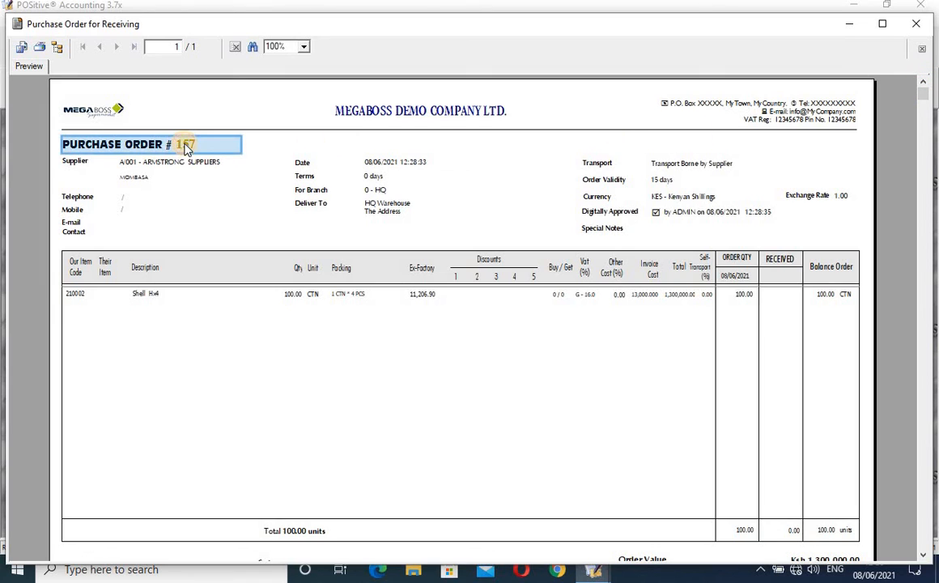
pyautogui.click(179, 161)
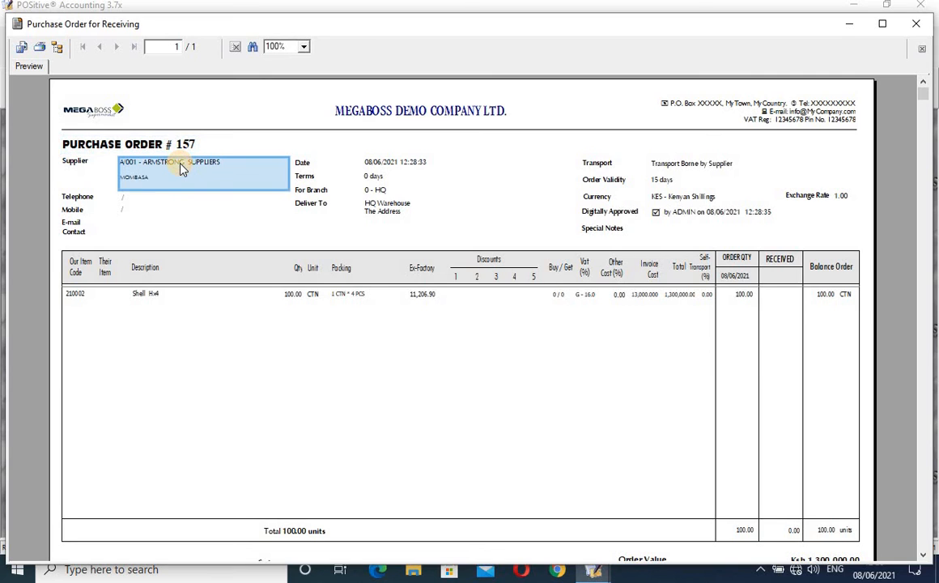
pyautogui.click(395, 206)
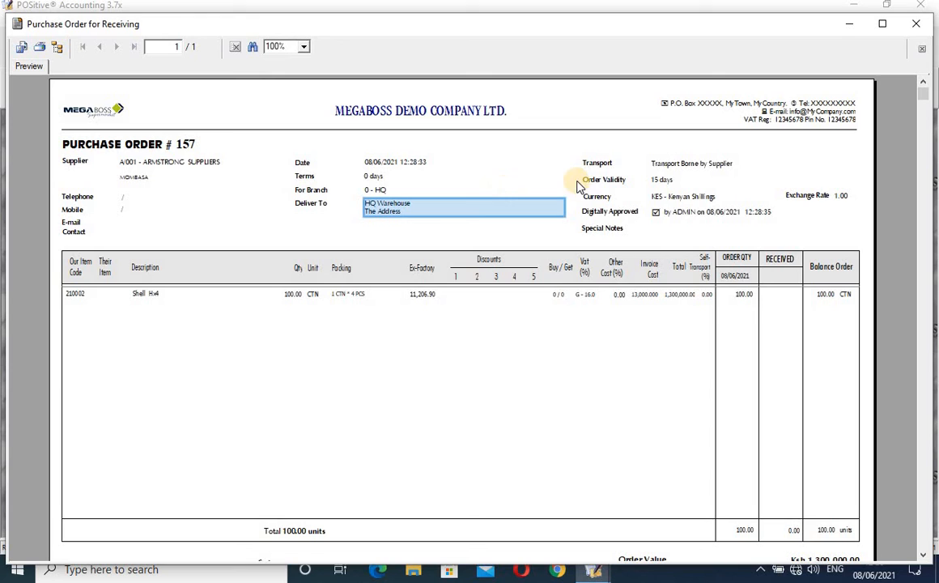
pyautogui.click(674, 198)
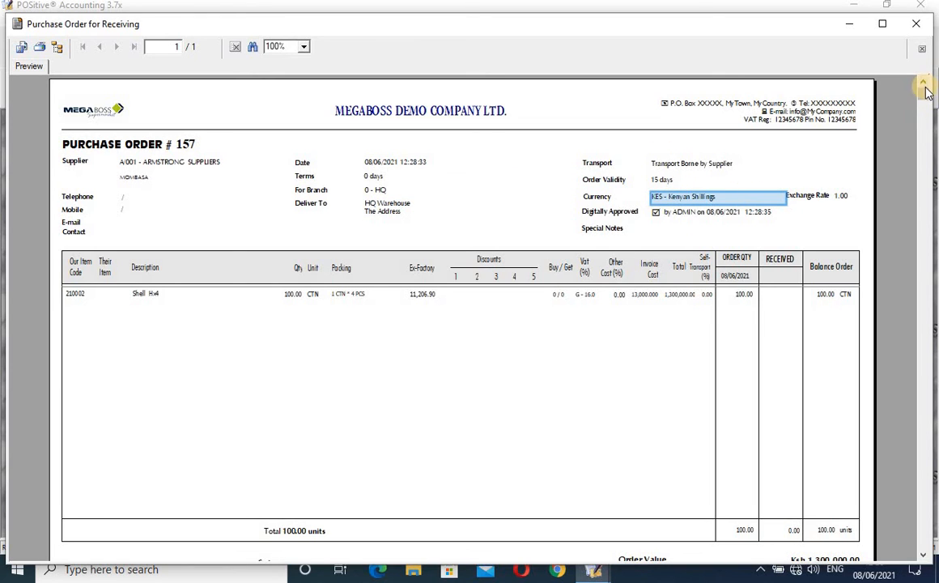
# Step: Examine the Shell Hx4 line in the purchase order report, checking its description, item code, unit and ordered quantity
pyautogui.moveTo(927, 95); pyautogui.dragTo(931, 257)
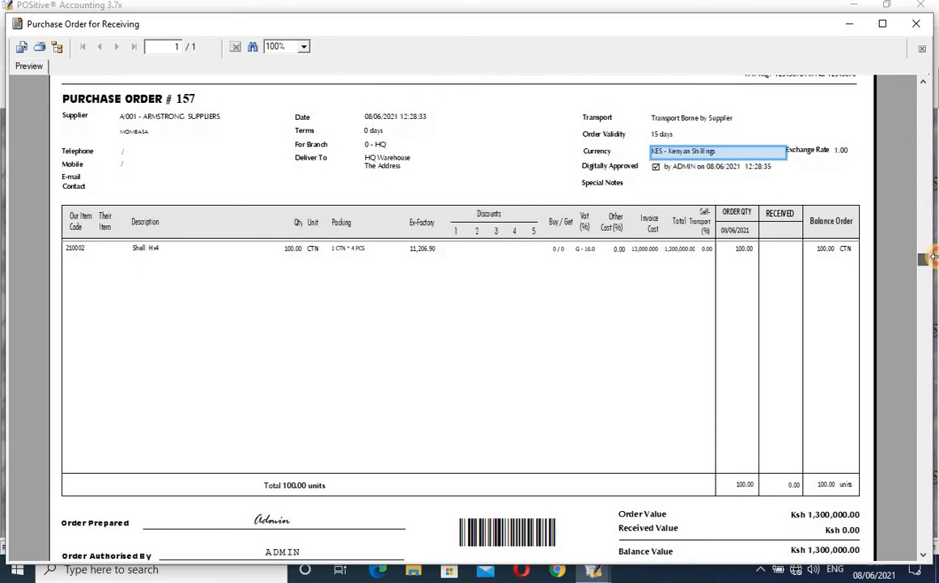
pyautogui.click(142, 253)
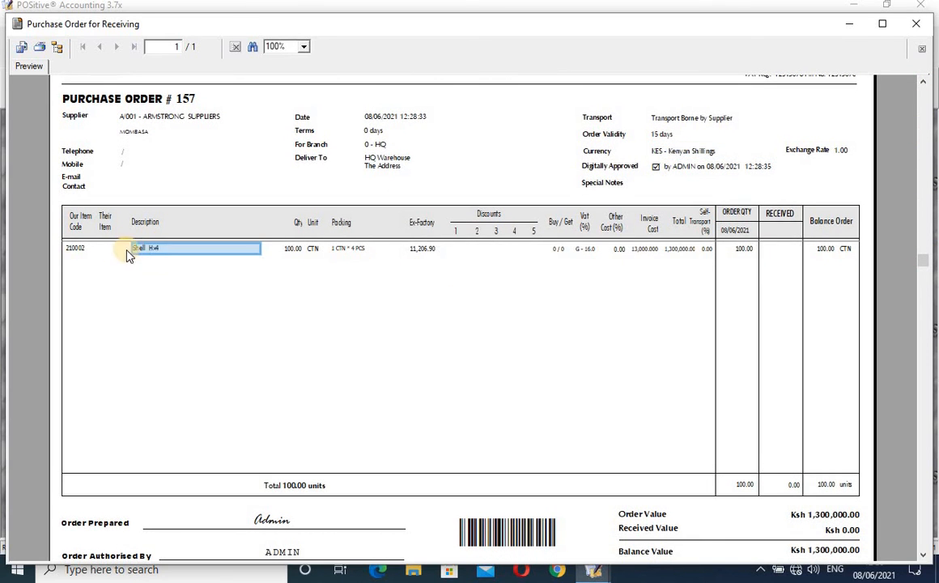
pyautogui.rightClick(79, 253)
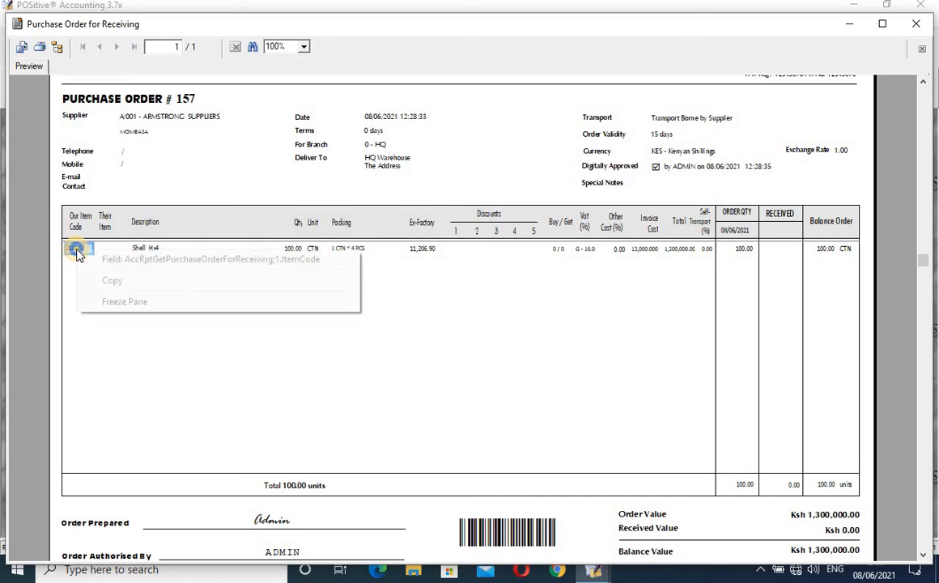
pyautogui.click(122, 279)
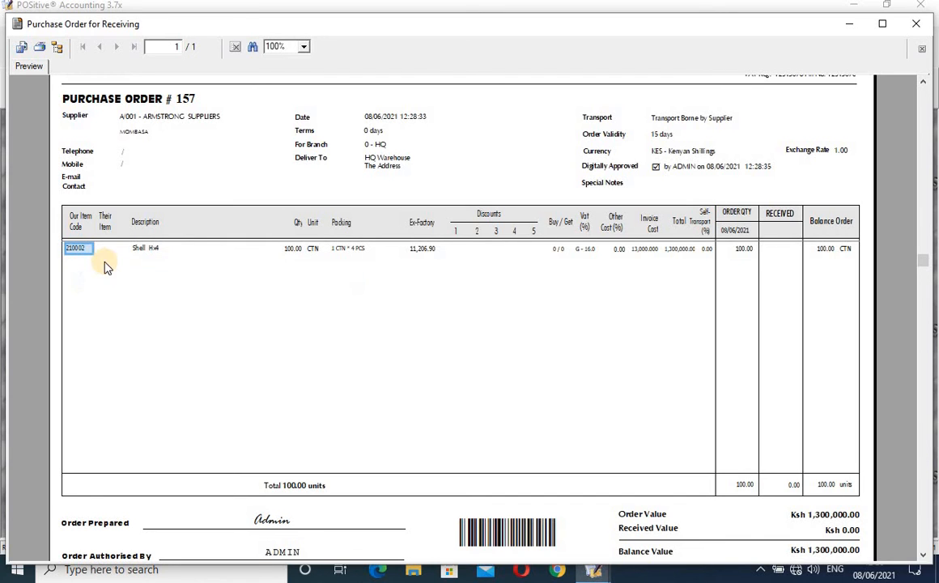
pyautogui.click(313, 250)
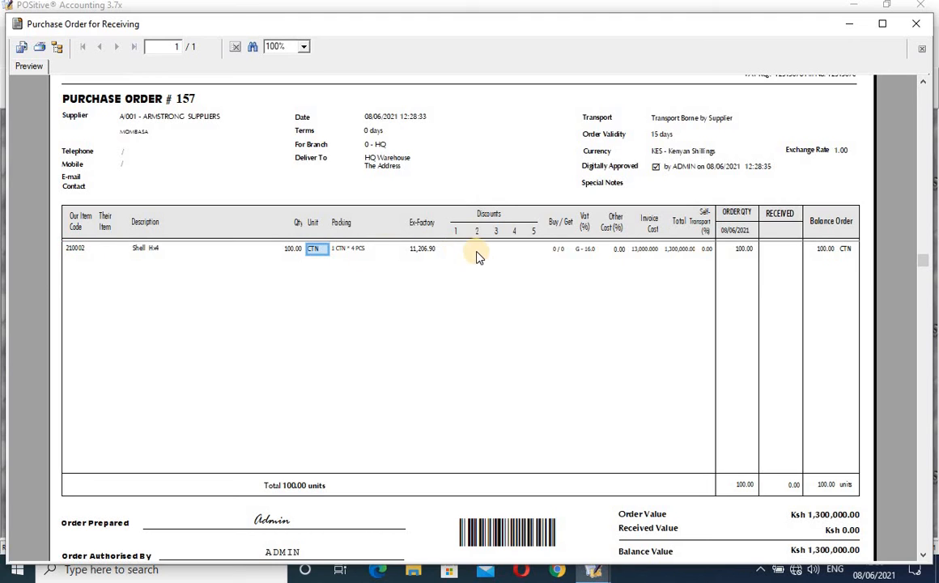
pyautogui.click(745, 252)
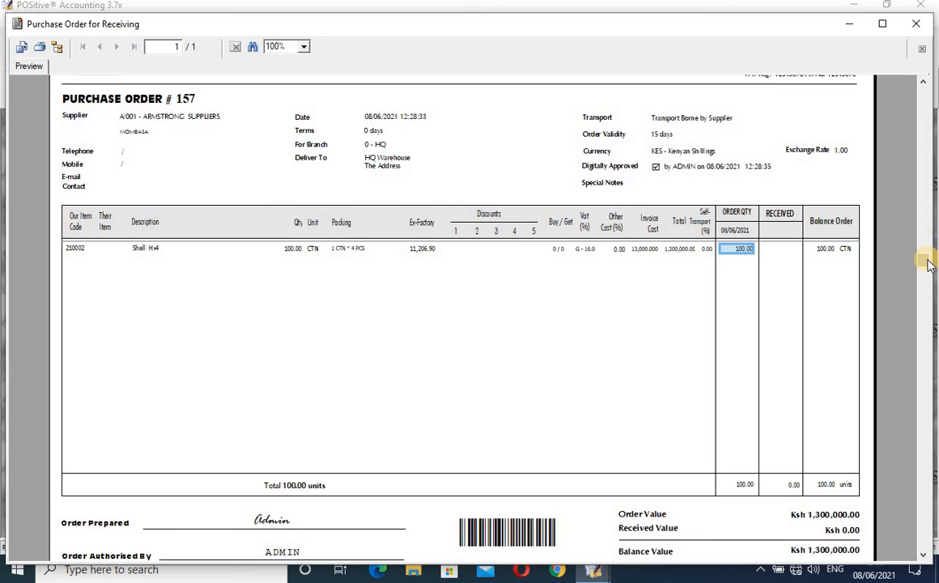
# Step: Examine the purchase order report's prepared-by and authorised-by signatures, barcode and order number, and close the report
pyautogui.moveTo(928, 262); pyautogui.dragTo(934, 548)
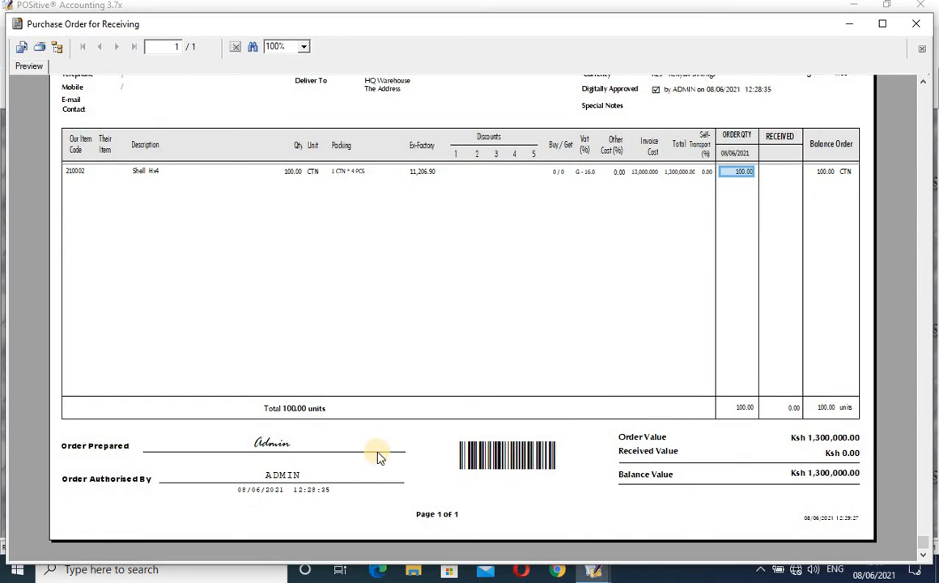
pyautogui.click(273, 445)
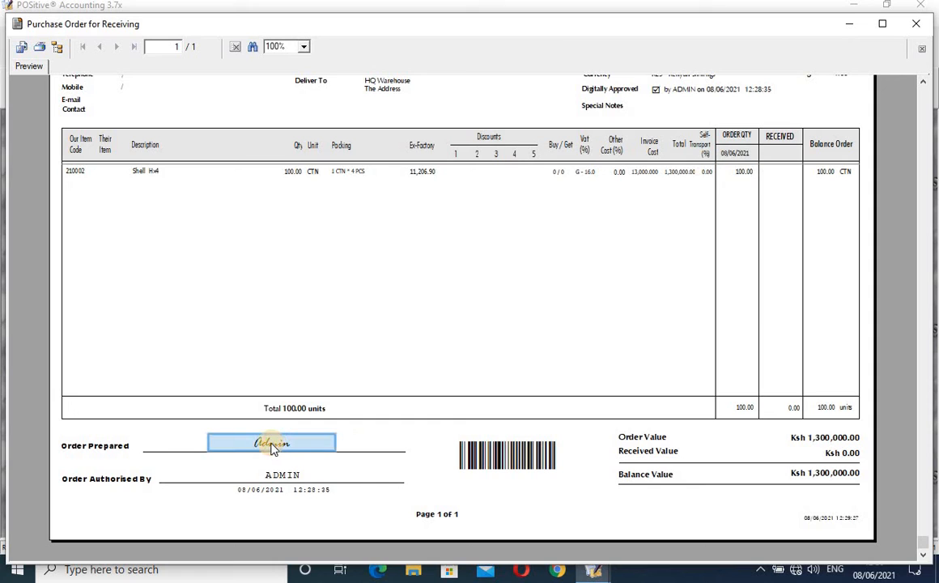
pyautogui.click(101, 451)
pyautogui.click(265, 450)
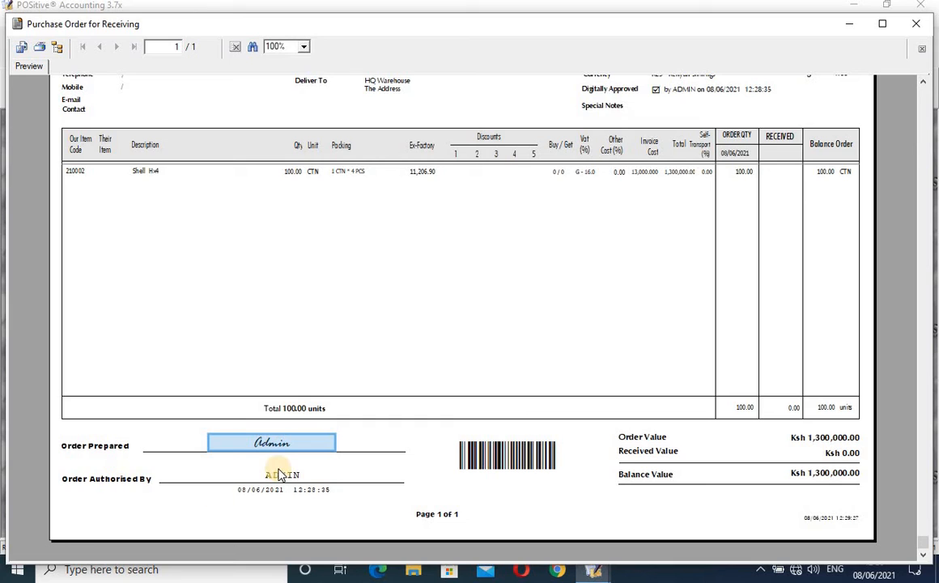
pyautogui.click(281, 478)
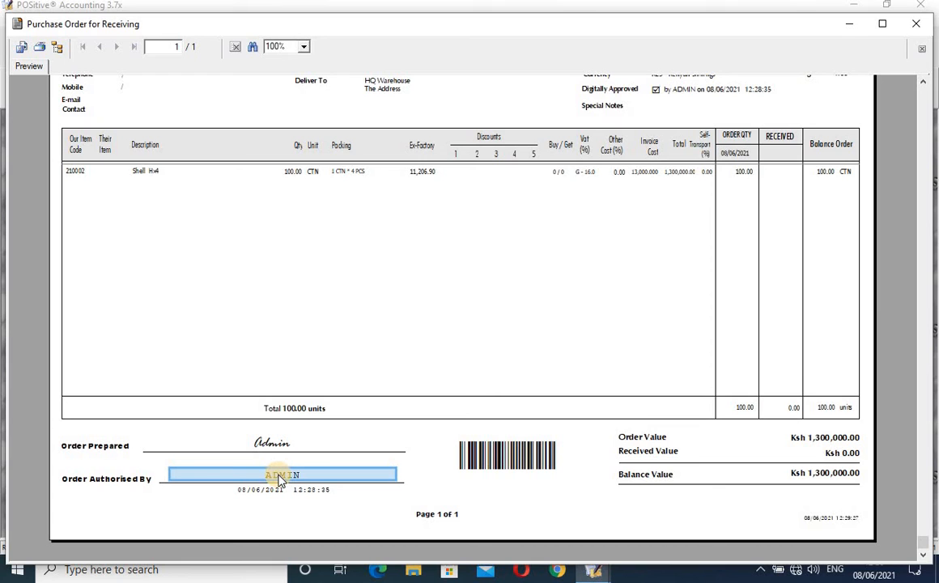
pyautogui.click(497, 460)
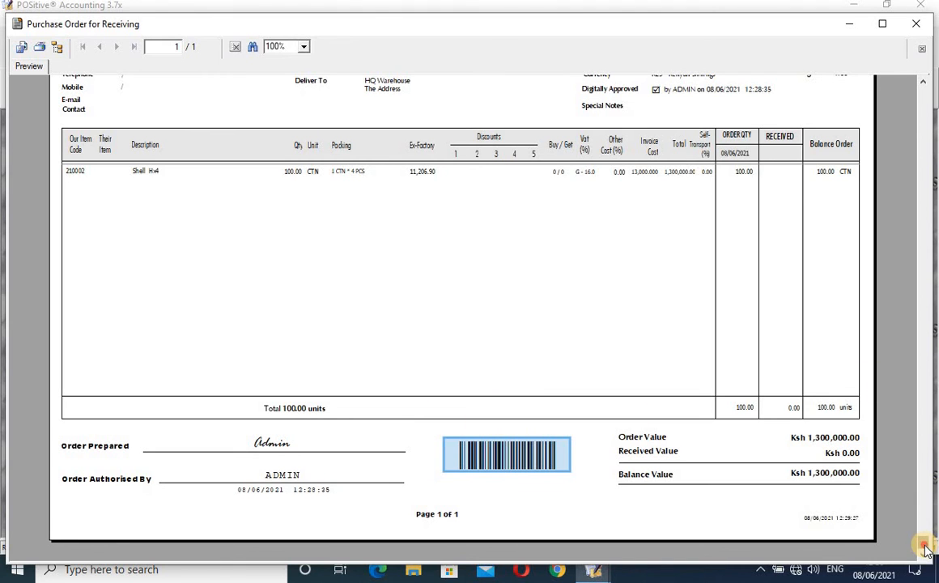
pyautogui.moveTo(924, 543); pyautogui.dragTo(931, 64)
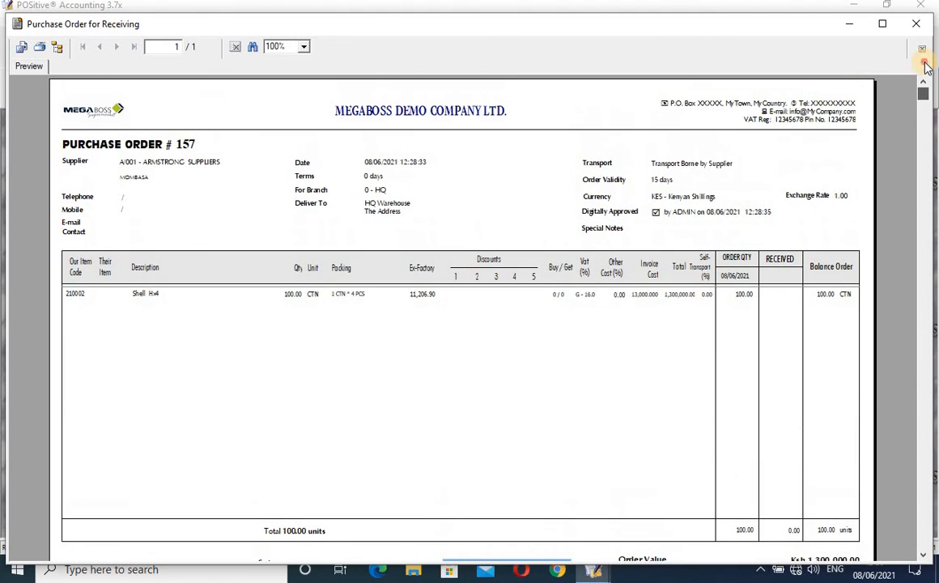
pyautogui.click(187, 147)
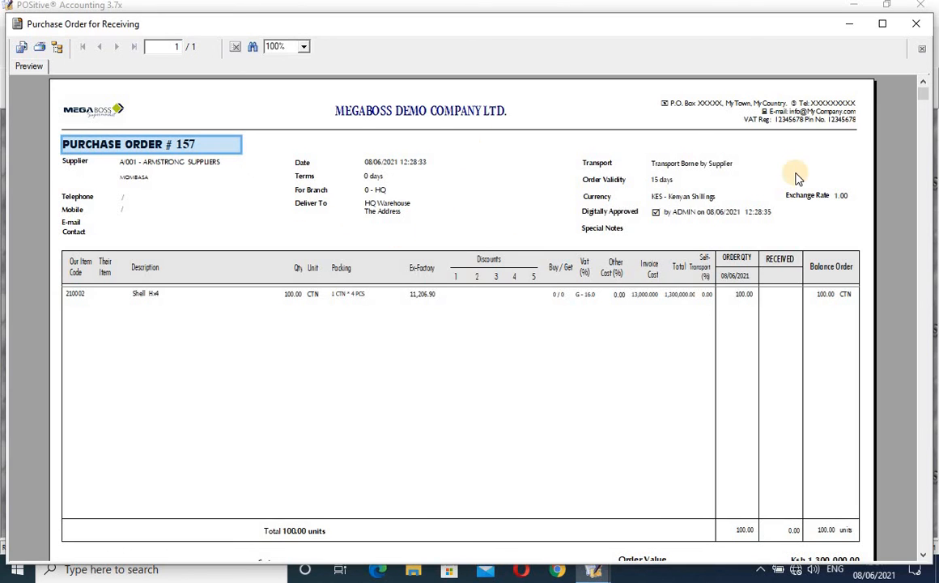
pyautogui.click(917, 29)
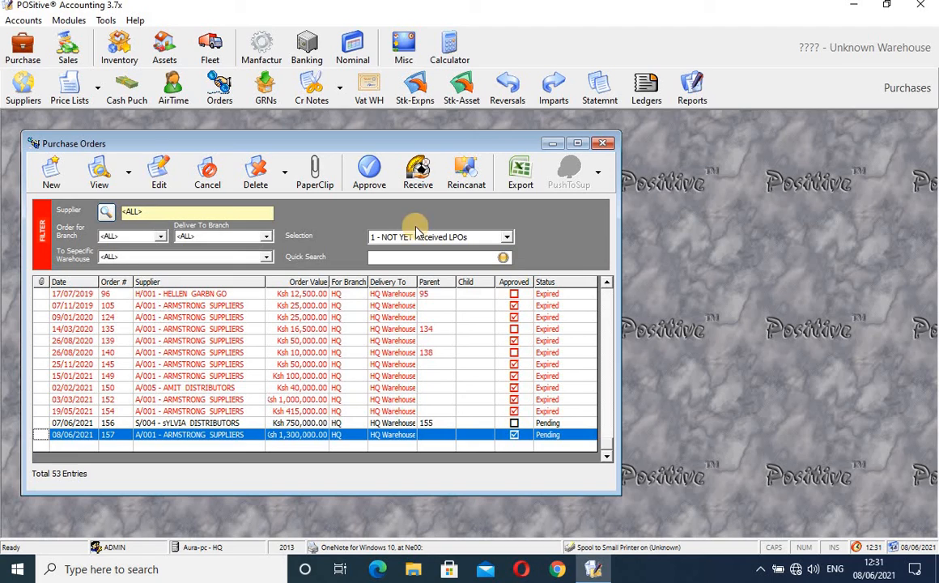
# Step: Start receiving the pending ARMSTRONG SUPPLIERS order with supplier invoice number 5432 and a received quantity of 100 cartons of Shell Hx4
pyautogui.click(416, 174)
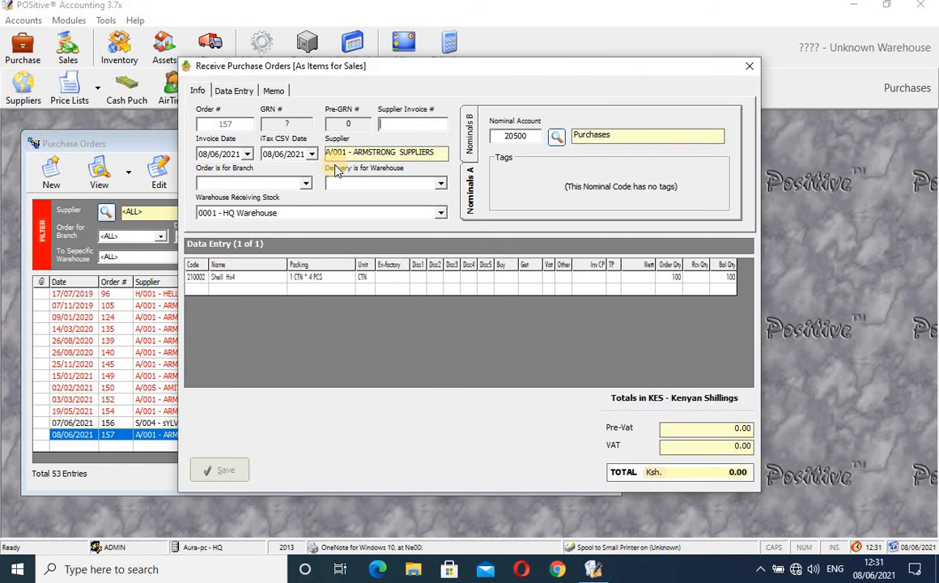
pyautogui.click(404, 125)
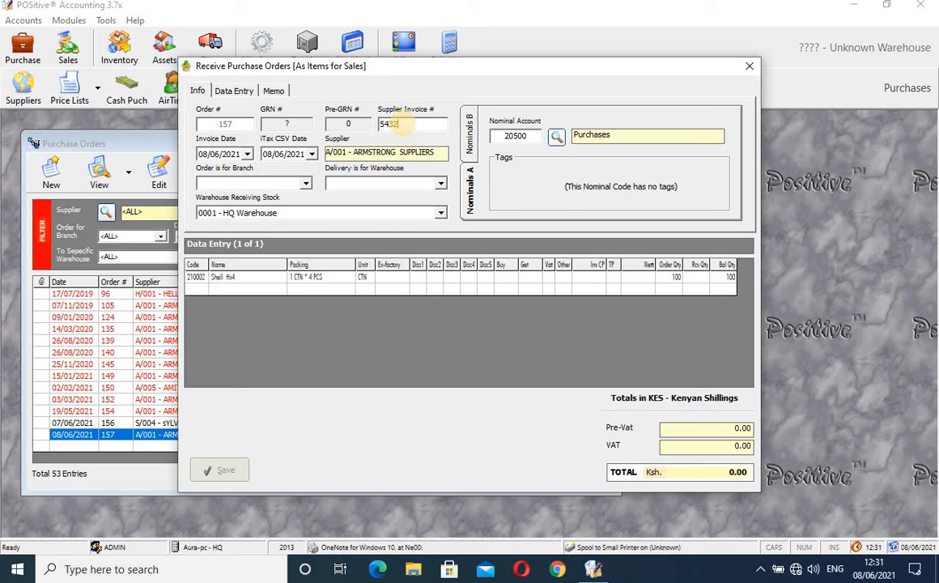
pyautogui.click(234, 92)
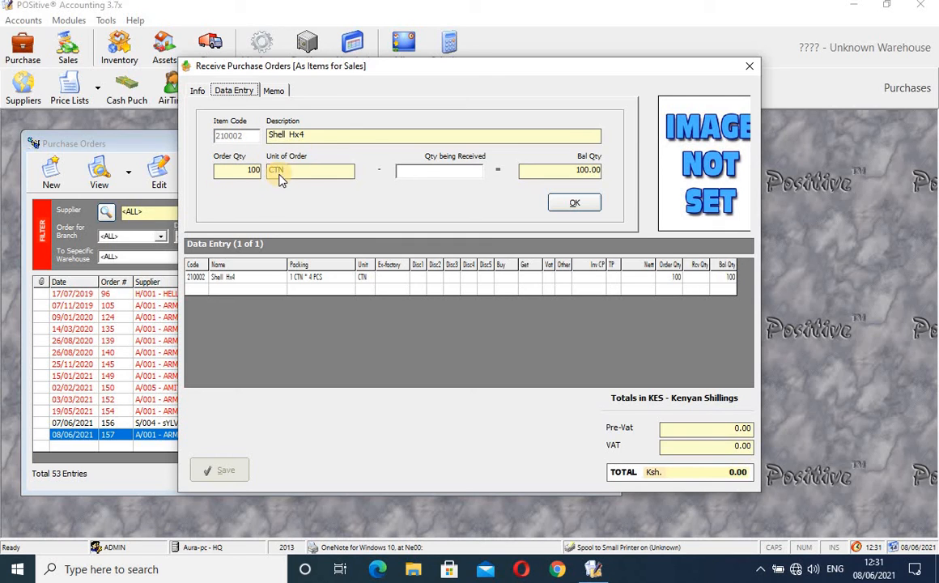
pyautogui.click(411, 171)
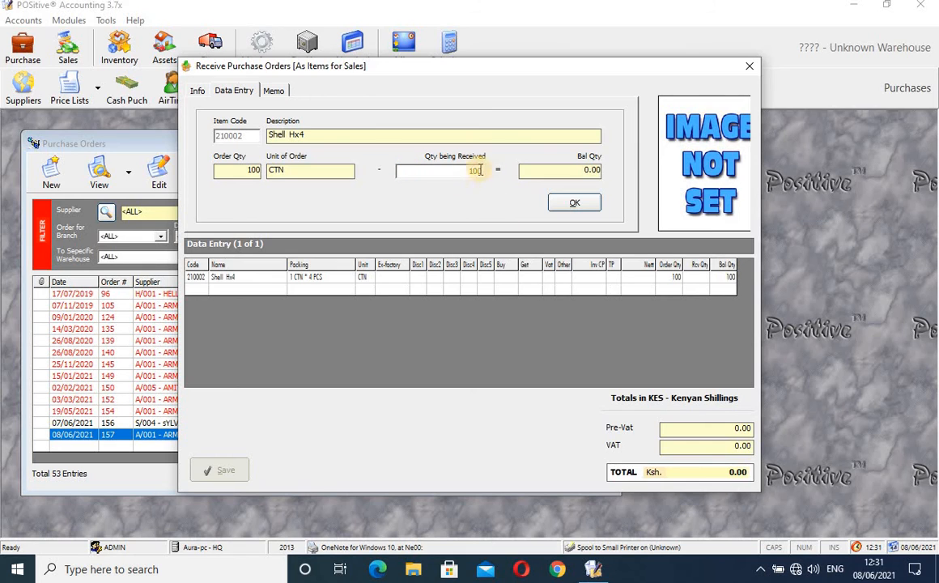
# Step: Check the Shell Hx4 ex-factory price and cost details, and accept the received item without changing them
pyautogui.click(575, 206)
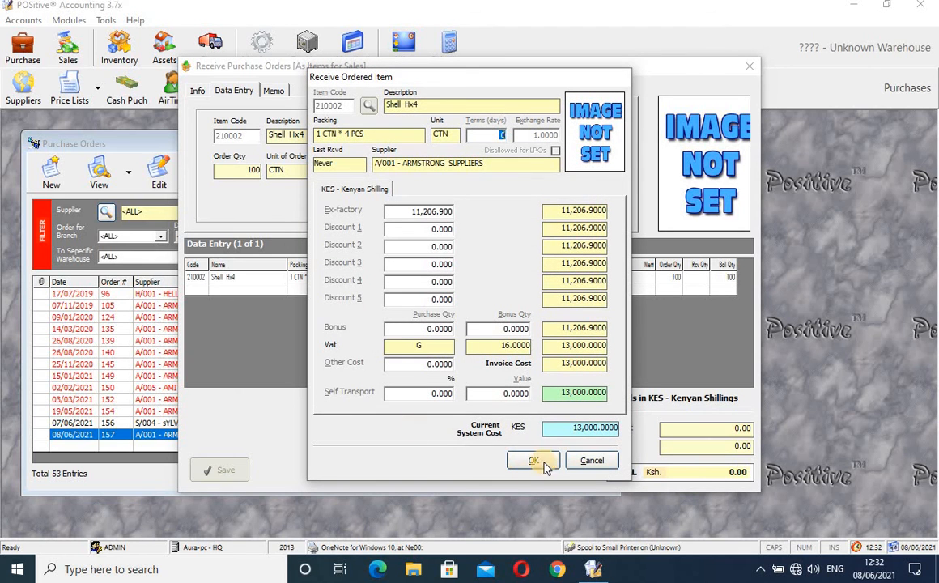
pyautogui.click(443, 211)
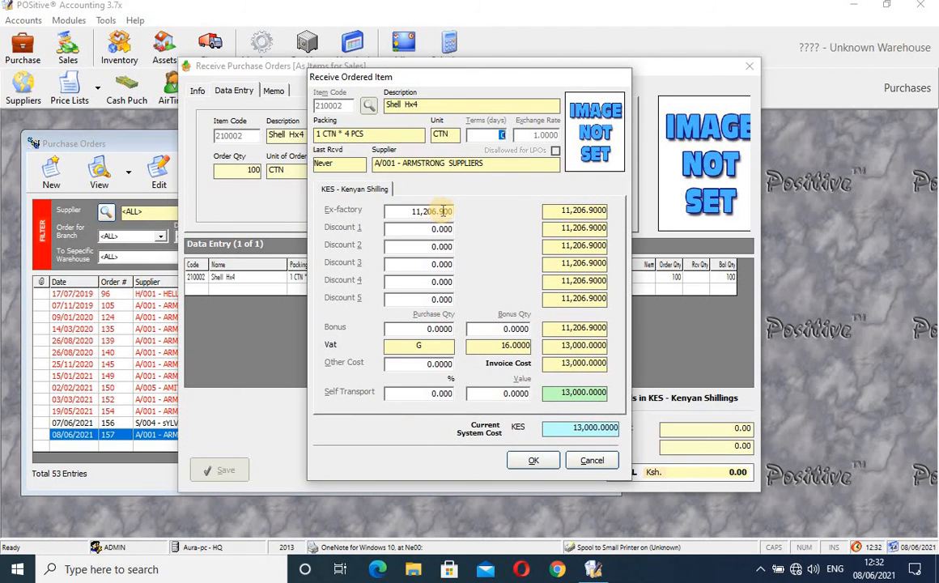
pyautogui.moveTo(443, 211); pyautogui.dragTo(409, 214)
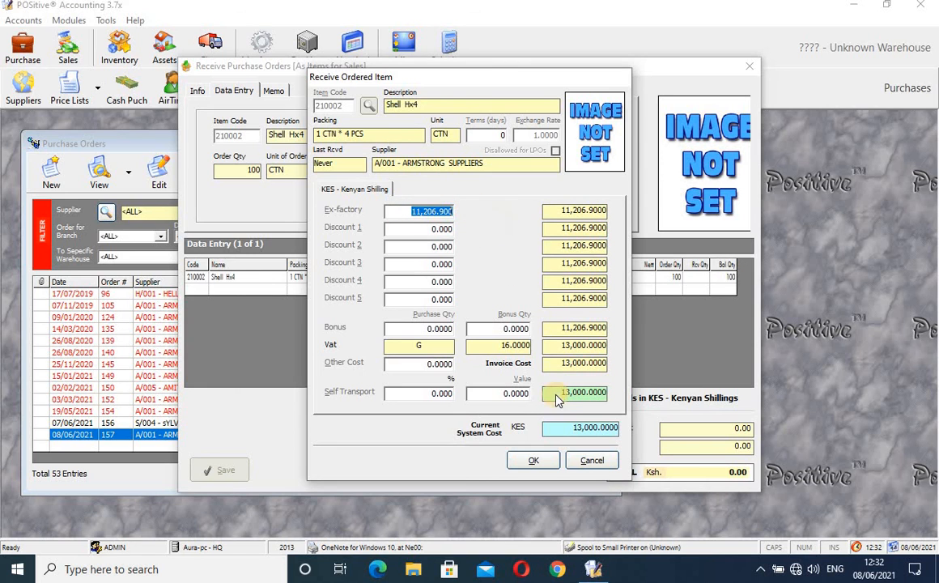
pyautogui.click(534, 461)
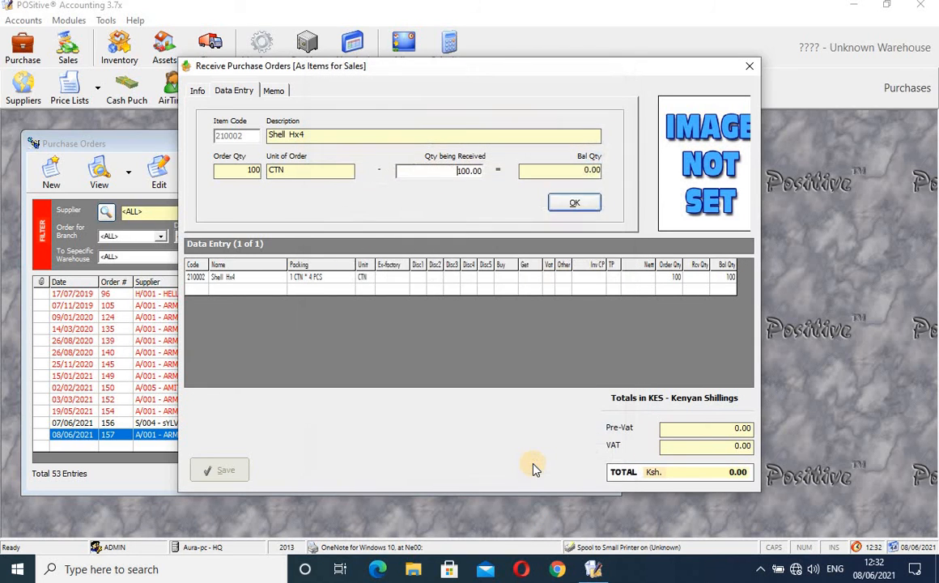
# Step: Save the goods receipt with the GRN printout and both LPO printouts, format A and format B, turned off
pyautogui.click(215, 476)
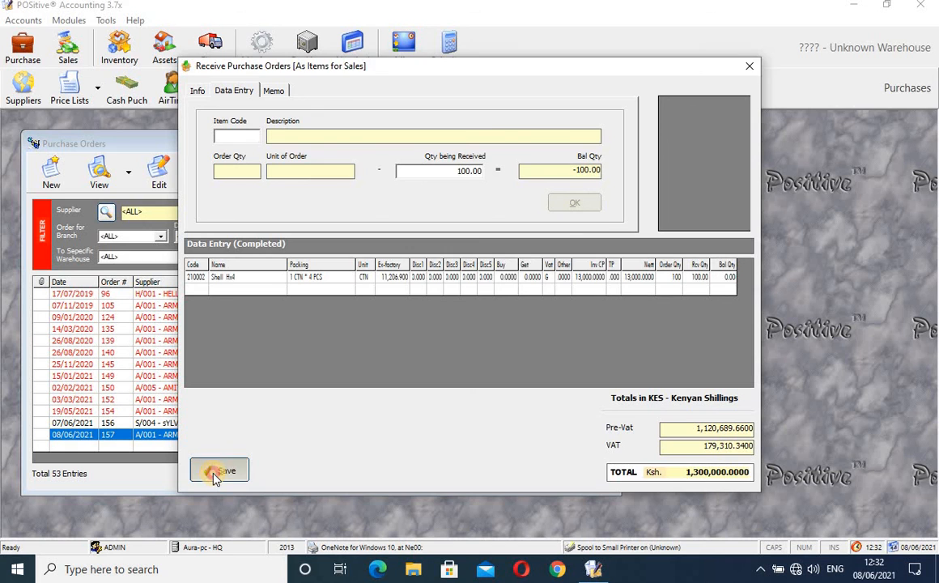
pyautogui.click(465, 332)
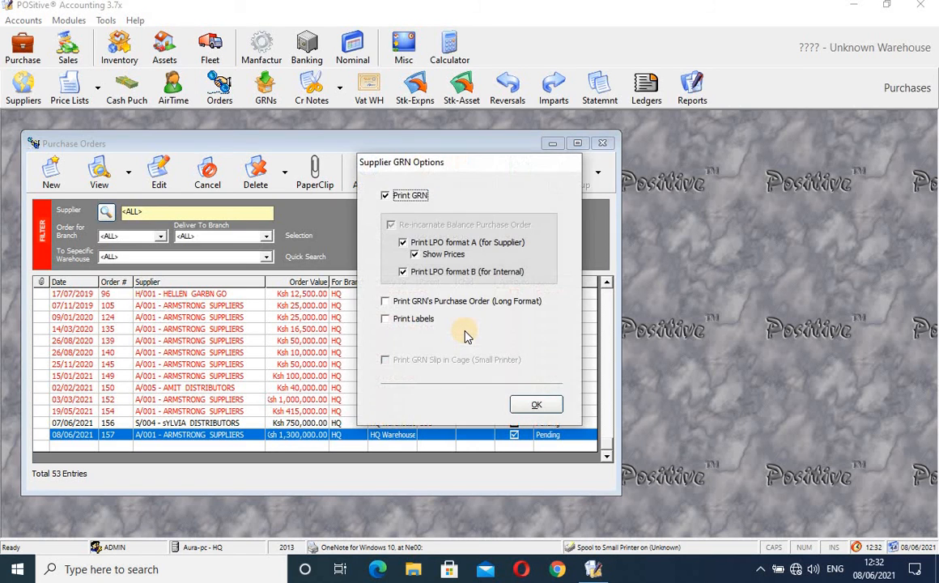
pyautogui.click(387, 196)
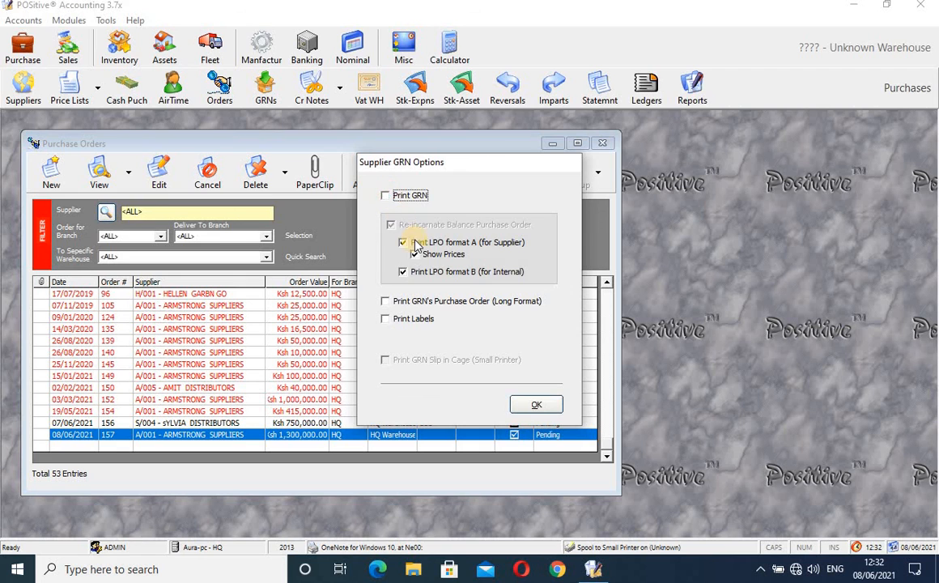
pyautogui.click(405, 243)
pyautogui.click(405, 273)
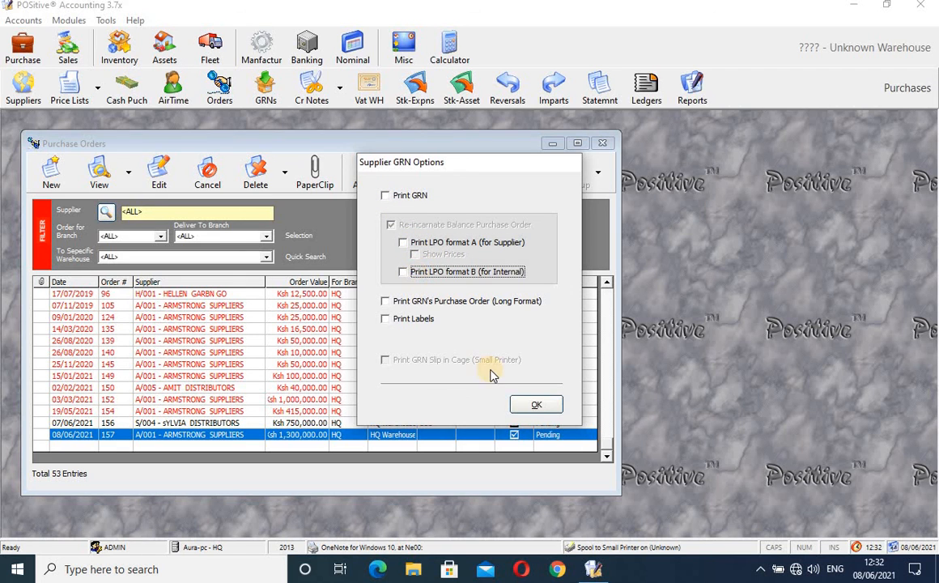
pyautogui.click(536, 404)
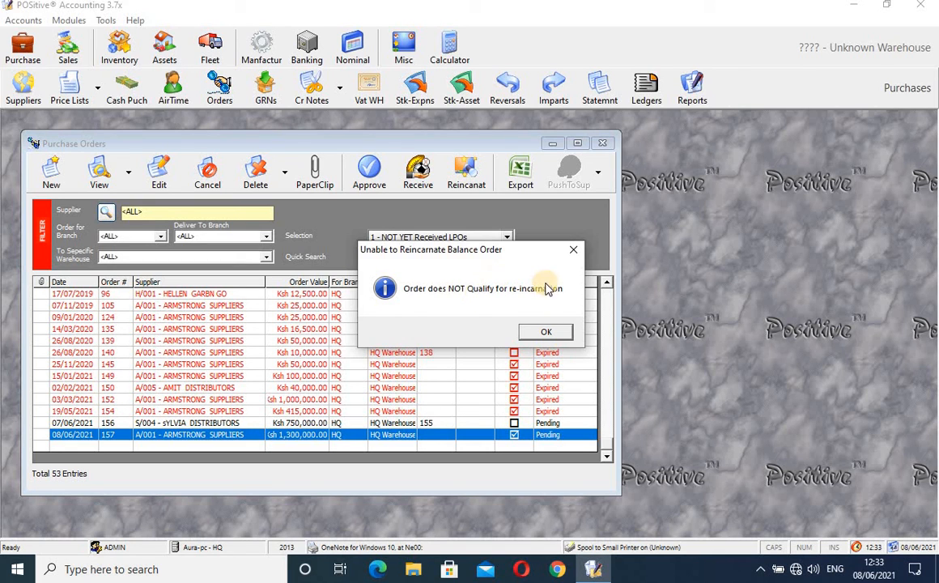
pyautogui.click(550, 334)
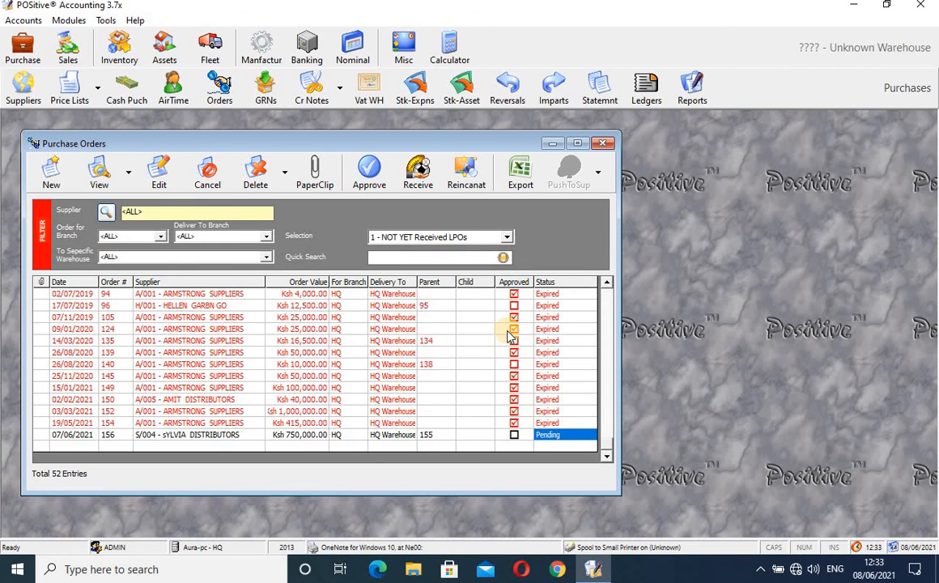
# Step: View the pending sYLVIA DISTRIBUTORS order report, examine its order number, reincarnation reference and item quantity, and close the purchase orders
pyautogui.click(409, 436)
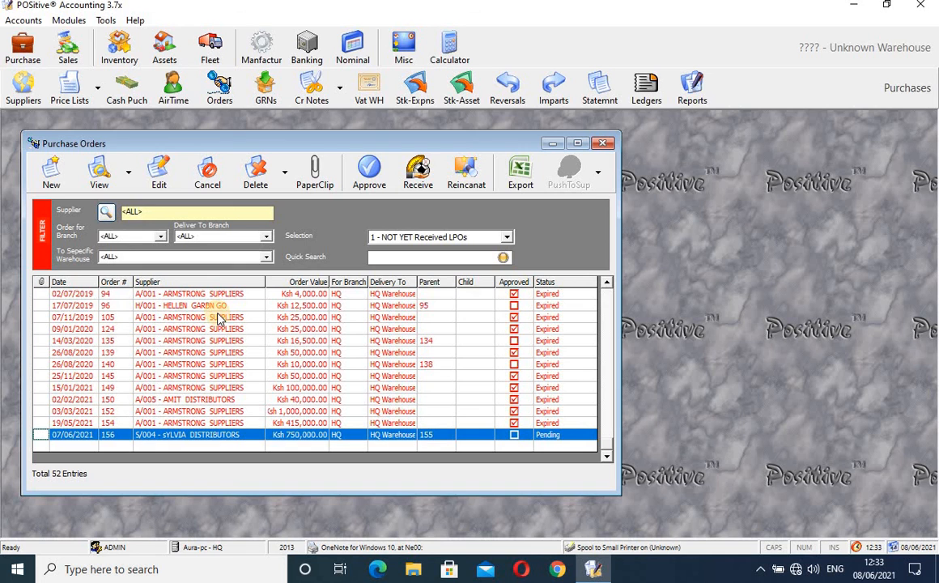
pyautogui.click(99, 178)
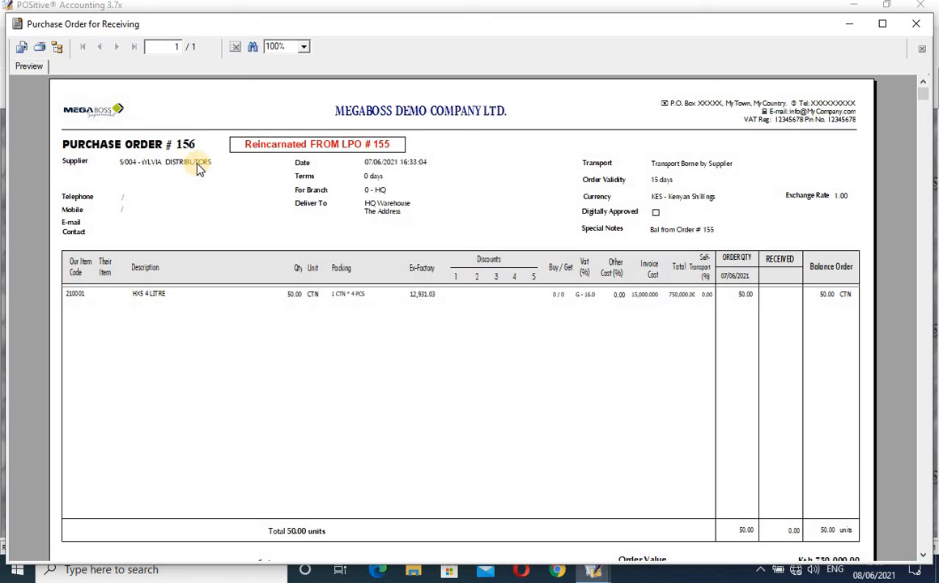
pyautogui.click(186, 146)
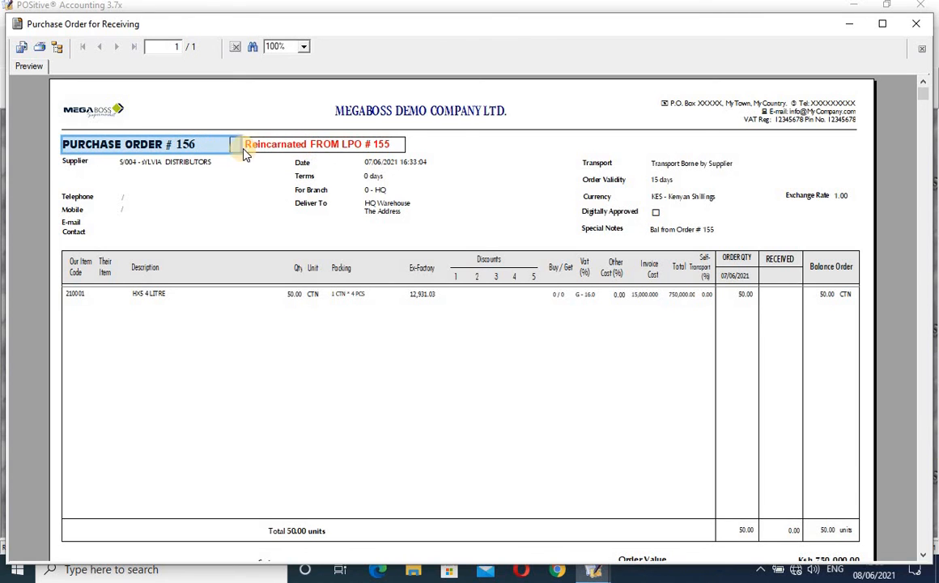
pyautogui.click(390, 150)
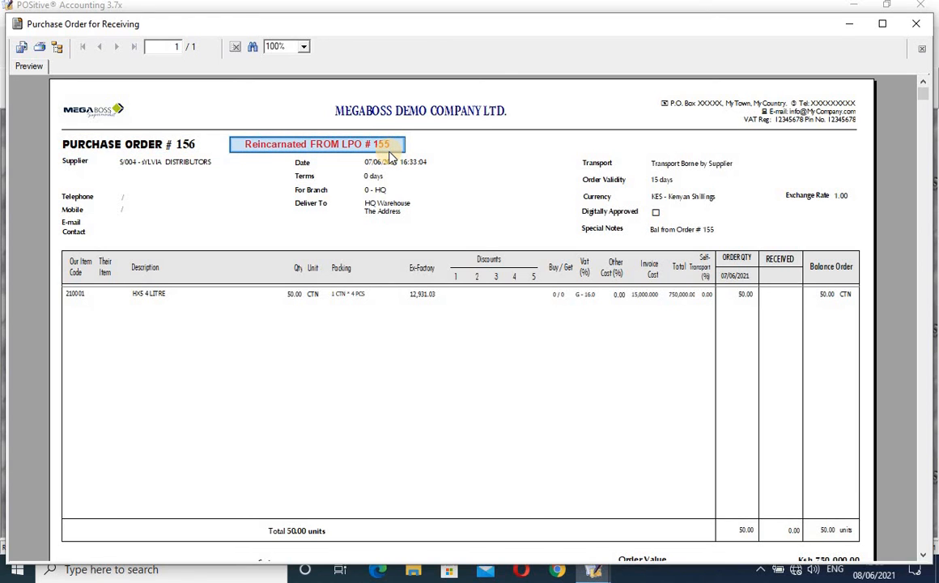
pyautogui.click(195, 146)
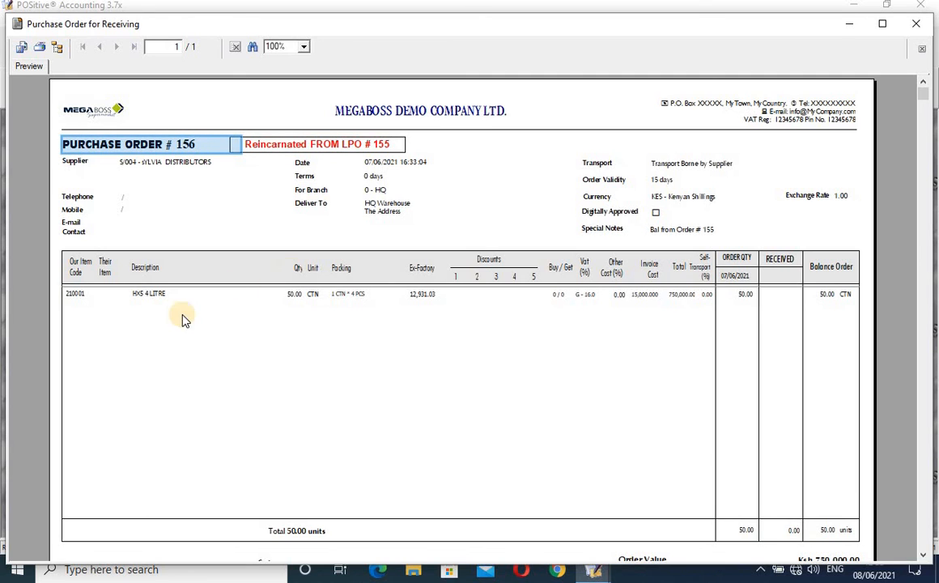
pyautogui.click(295, 296)
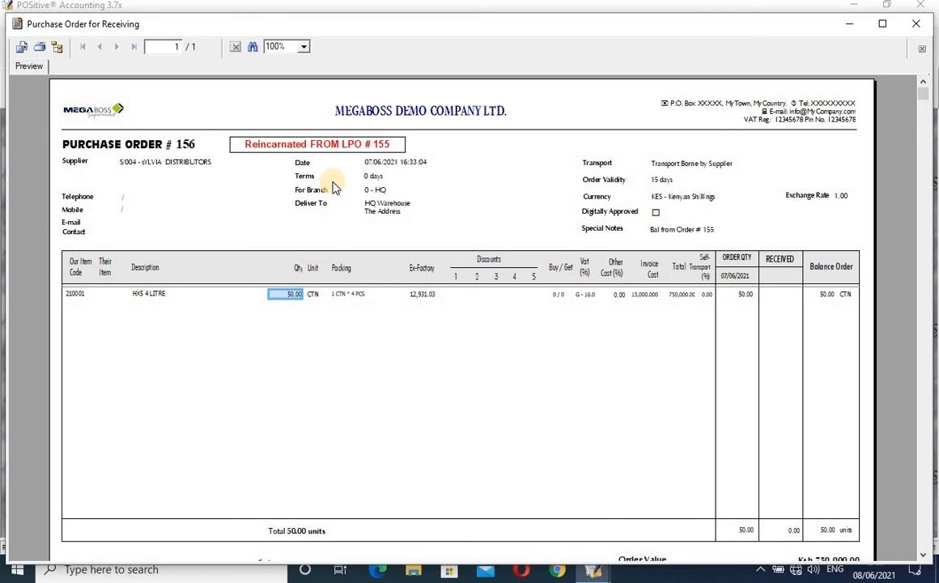
pyautogui.click(288, 293)
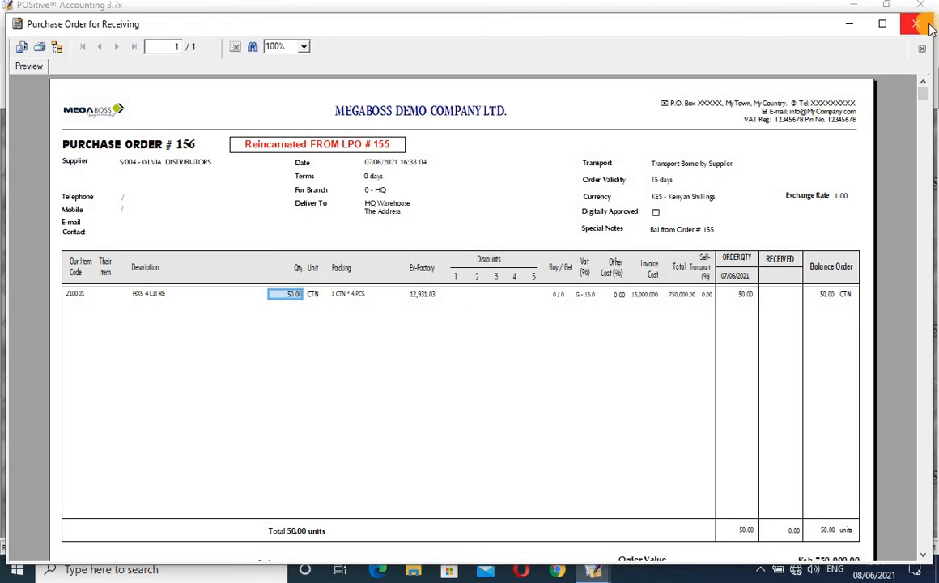
pyautogui.click(846, 23)
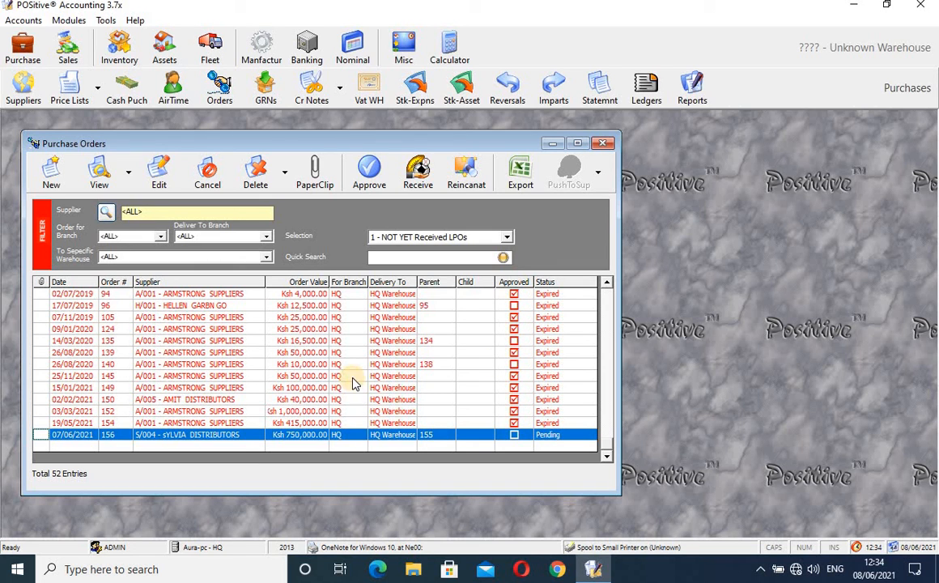
pyautogui.click(603, 144)
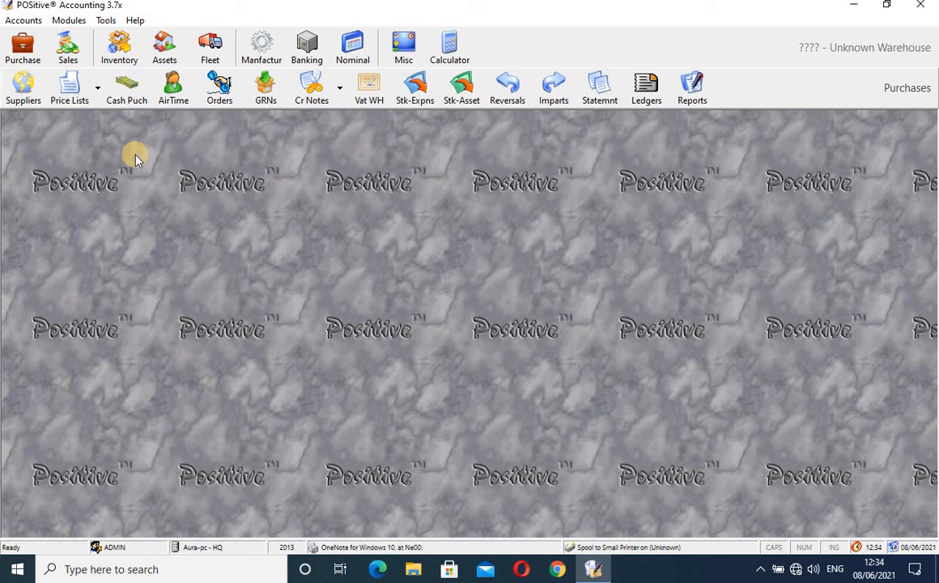
# Step: Look up item 210002, Shell Hx4, in the Stock Controller, examine its purchase GRN entry and stock position, and close it
pyautogui.click(123, 53)
pyautogui.click(386, 91)
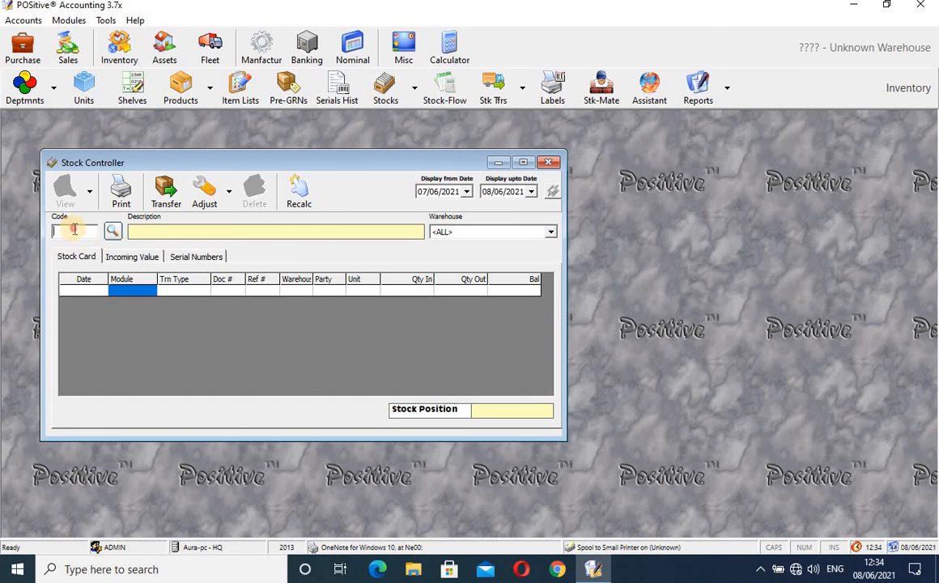
pyautogui.rightClick(74, 231)
pyautogui.click(109, 293)
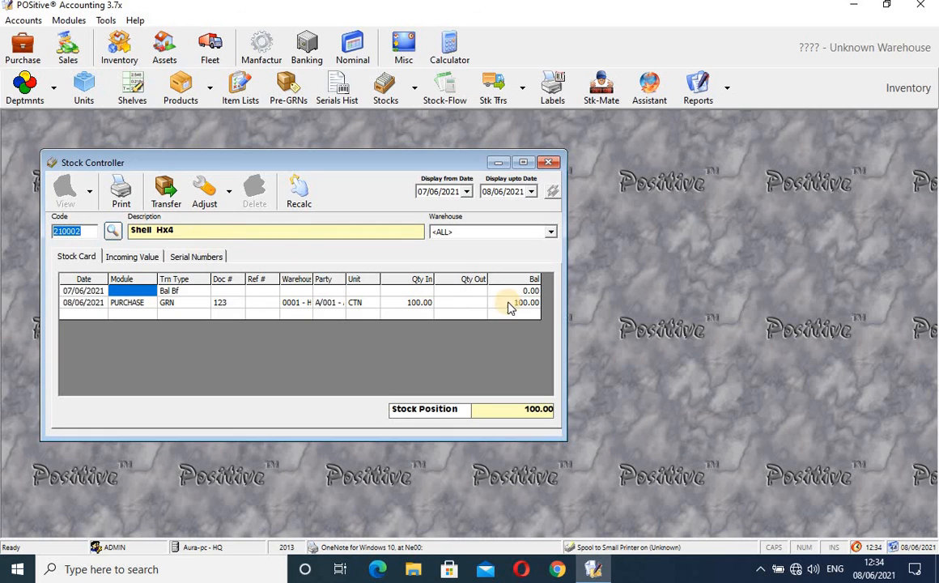
pyautogui.moveTo(566, 310); pyautogui.dragTo(725, 307)
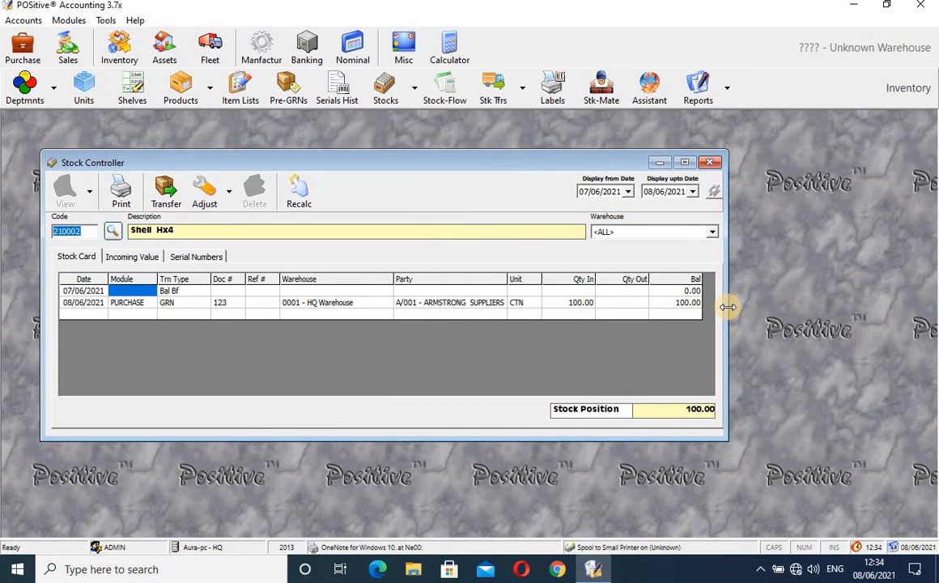
pyautogui.click(74, 305)
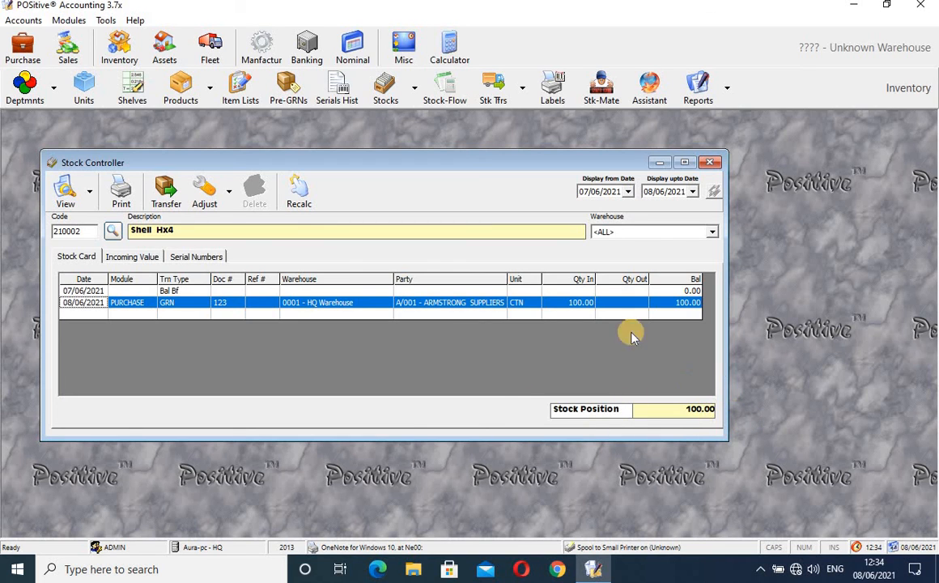
pyautogui.click(713, 163)
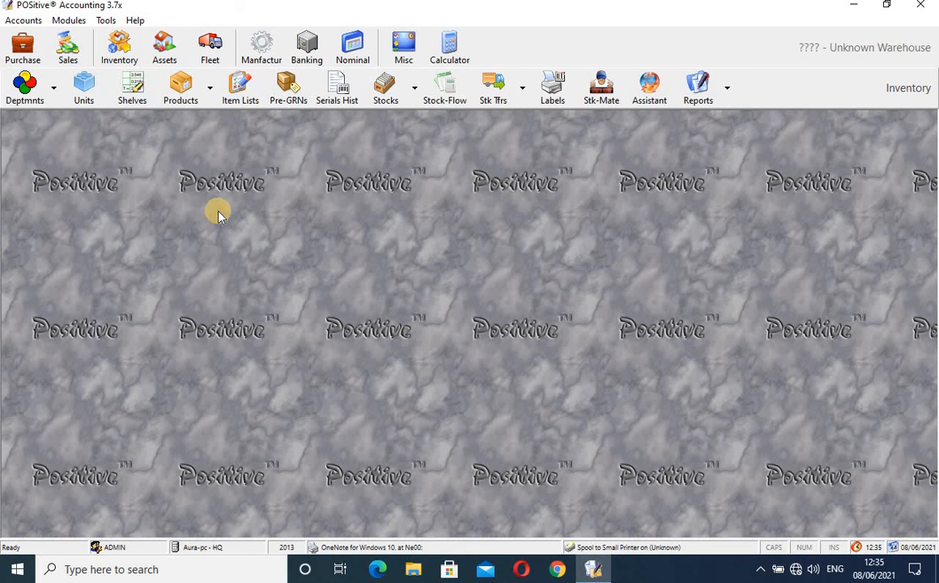